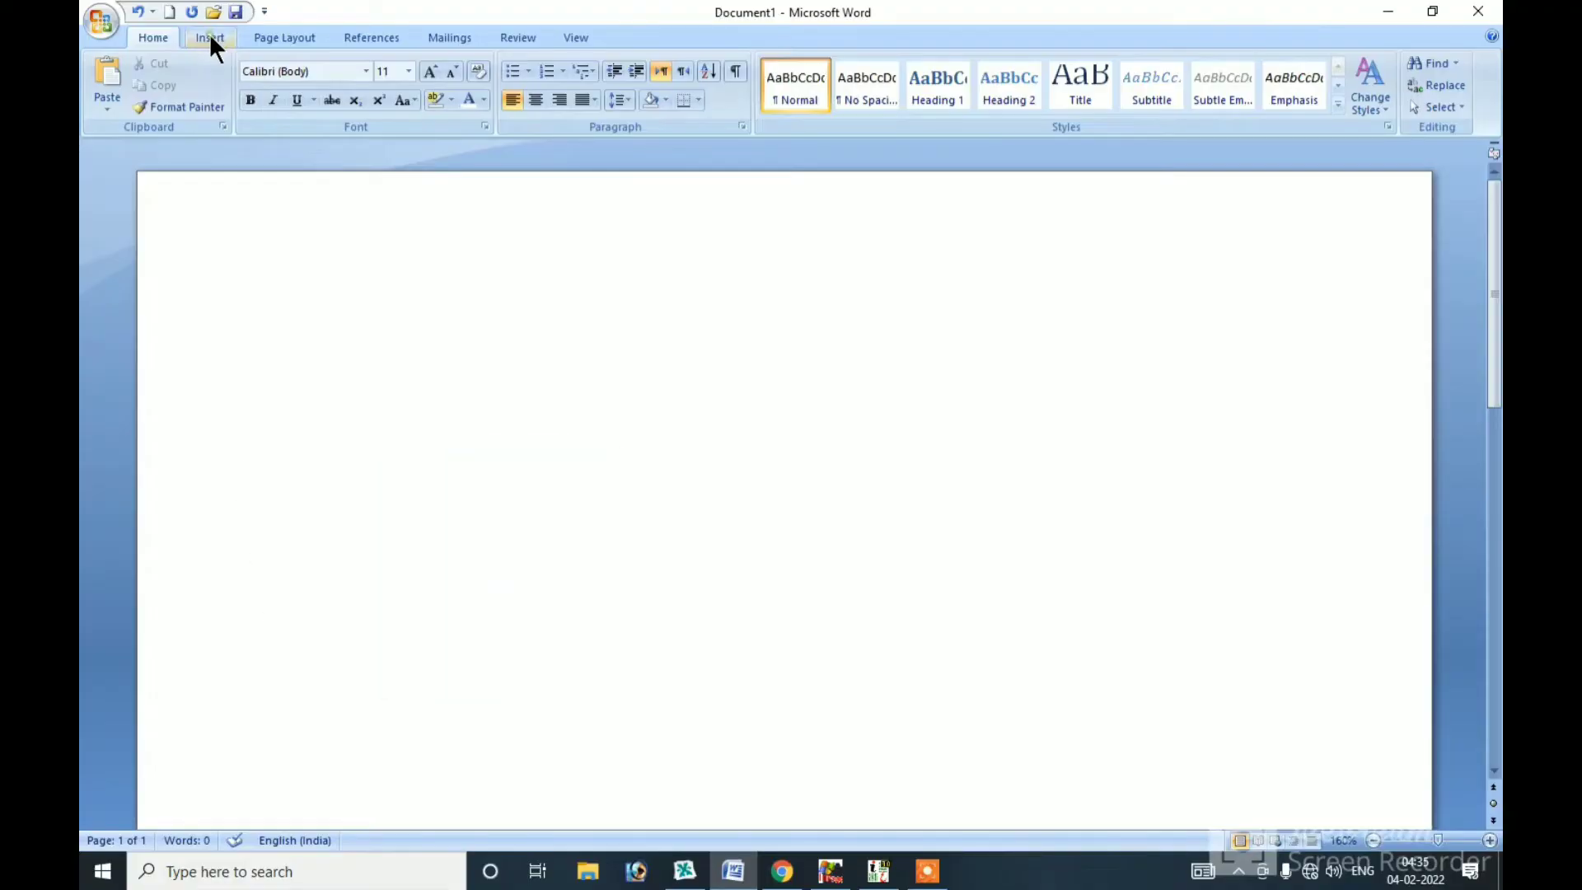
- Show the Insert tab over the blank Document1 once the intro ends
left_click(209, 35)
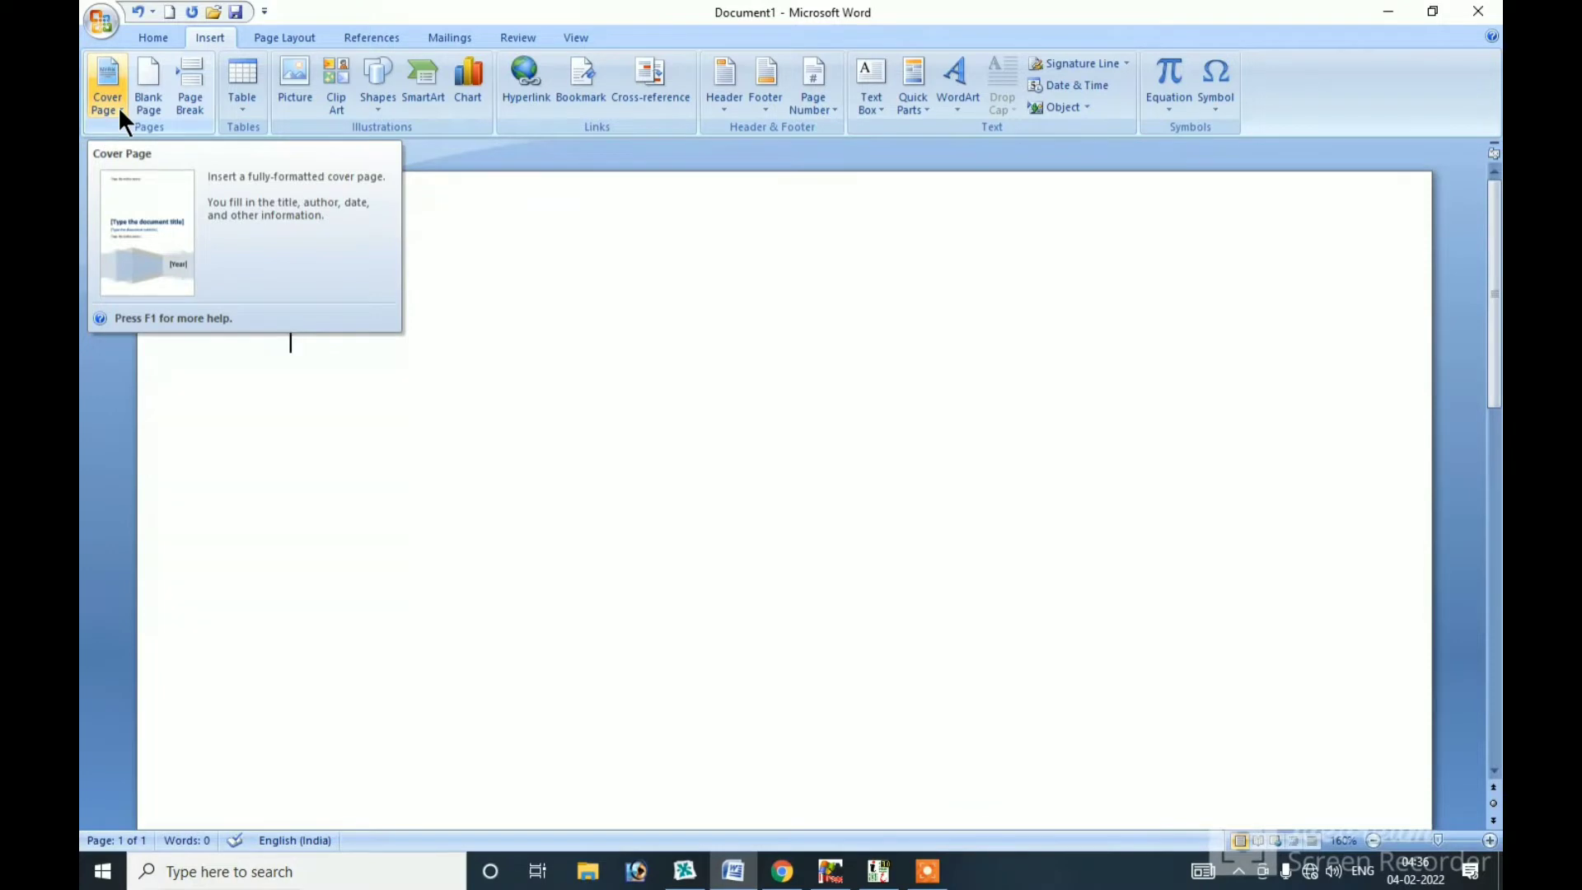
- Display the built-in cover page designs such as Alphabet, Annual and Austere
left_click(118, 110)
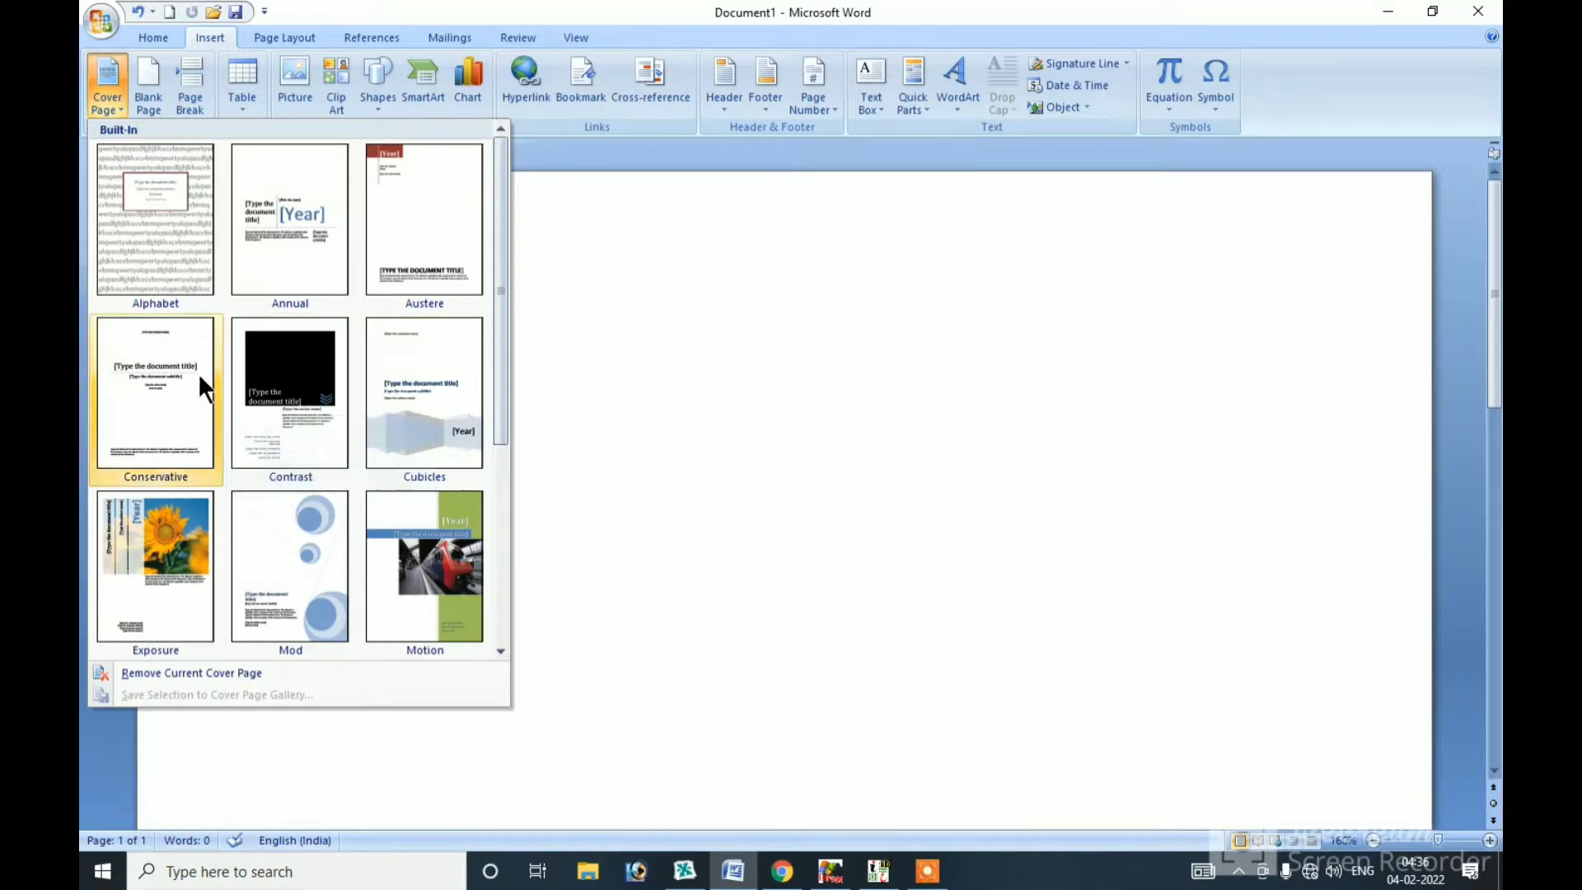
- Apply the Annual cover page and title it 'The Light Computer', fixing the missing space
left_click(298, 227)
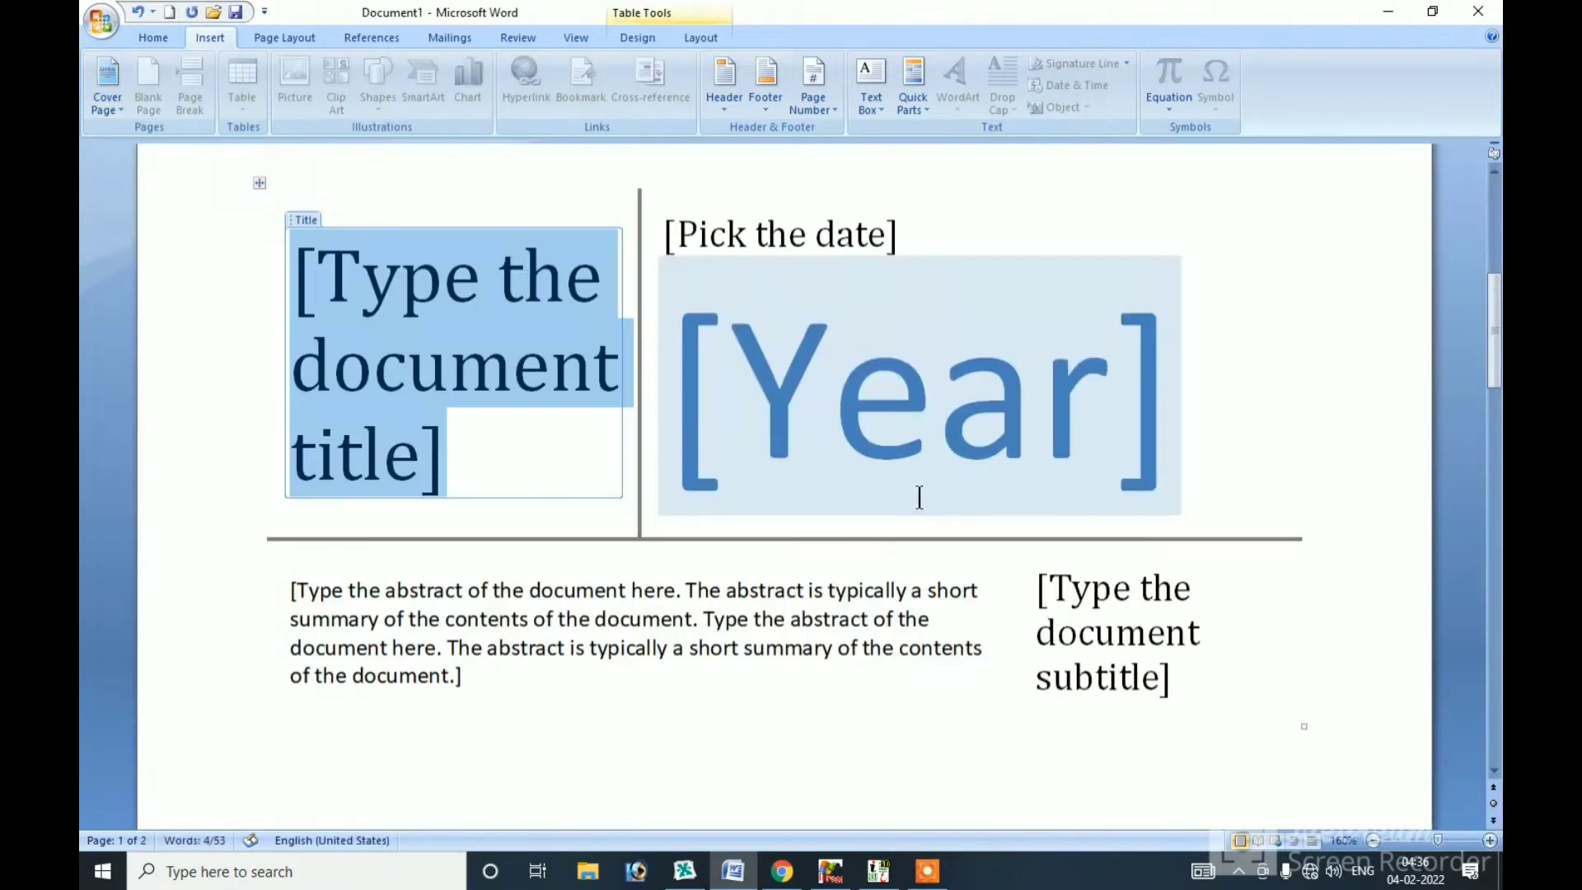
left_click(773, 420)
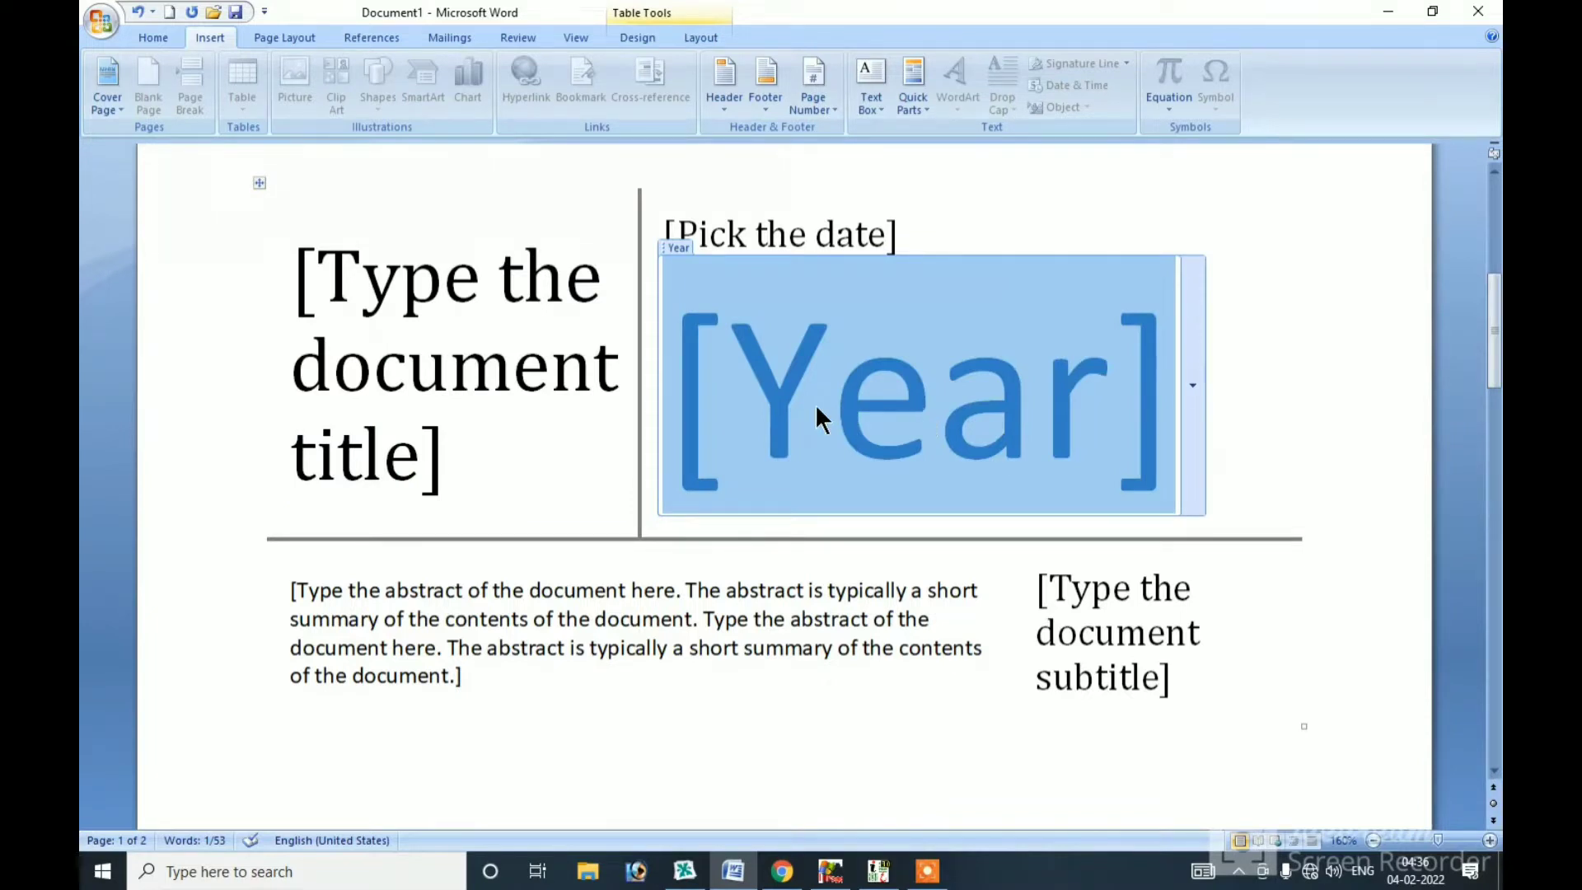
left_click(464, 436)
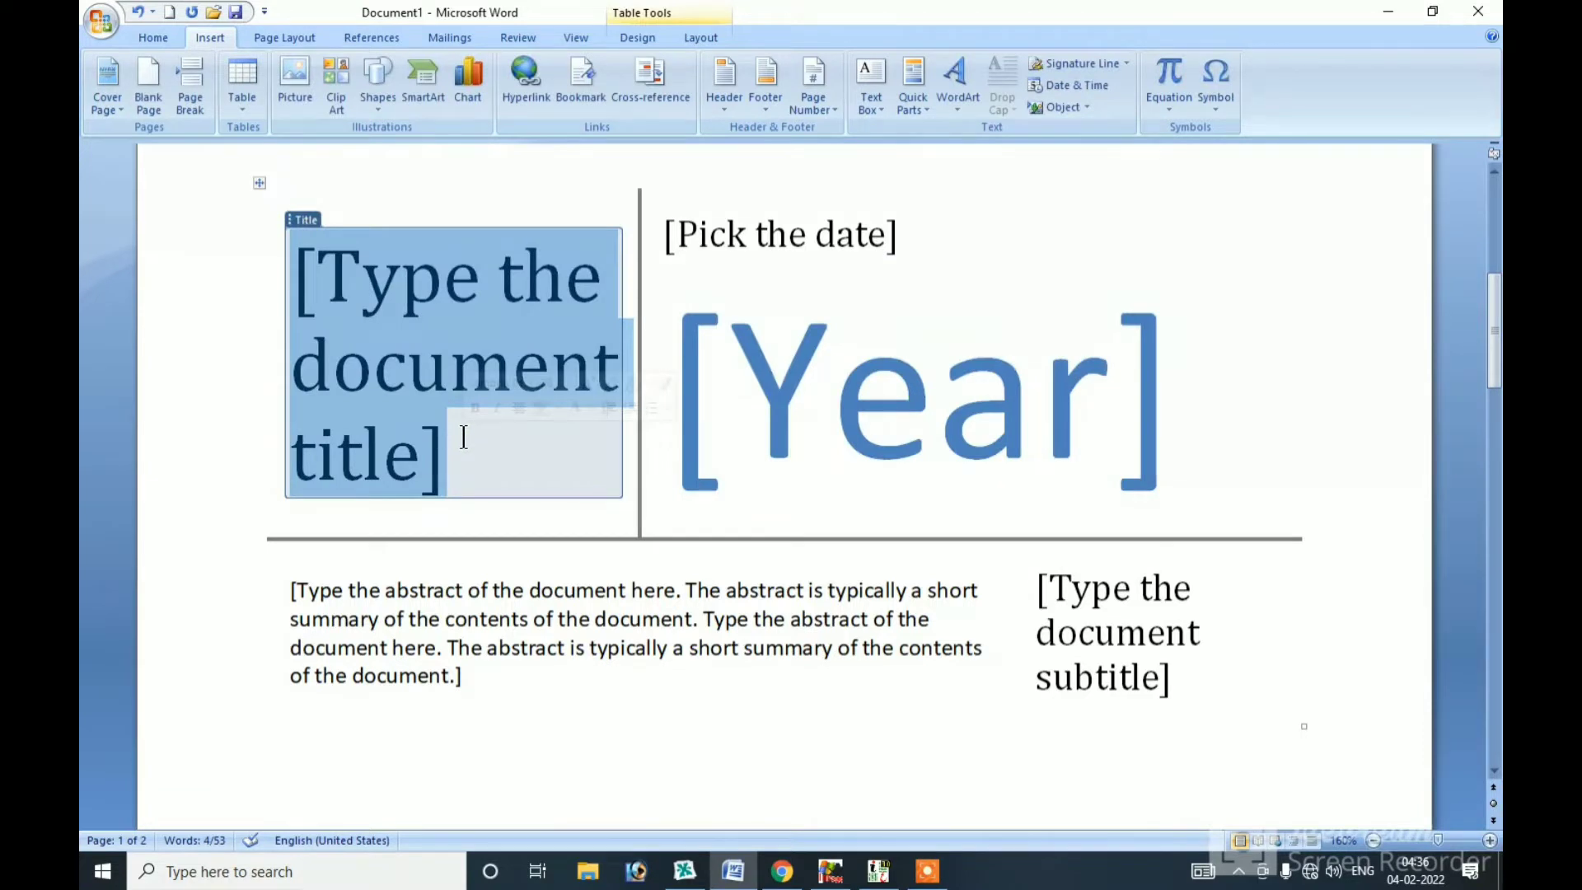
left_click(435, 412)
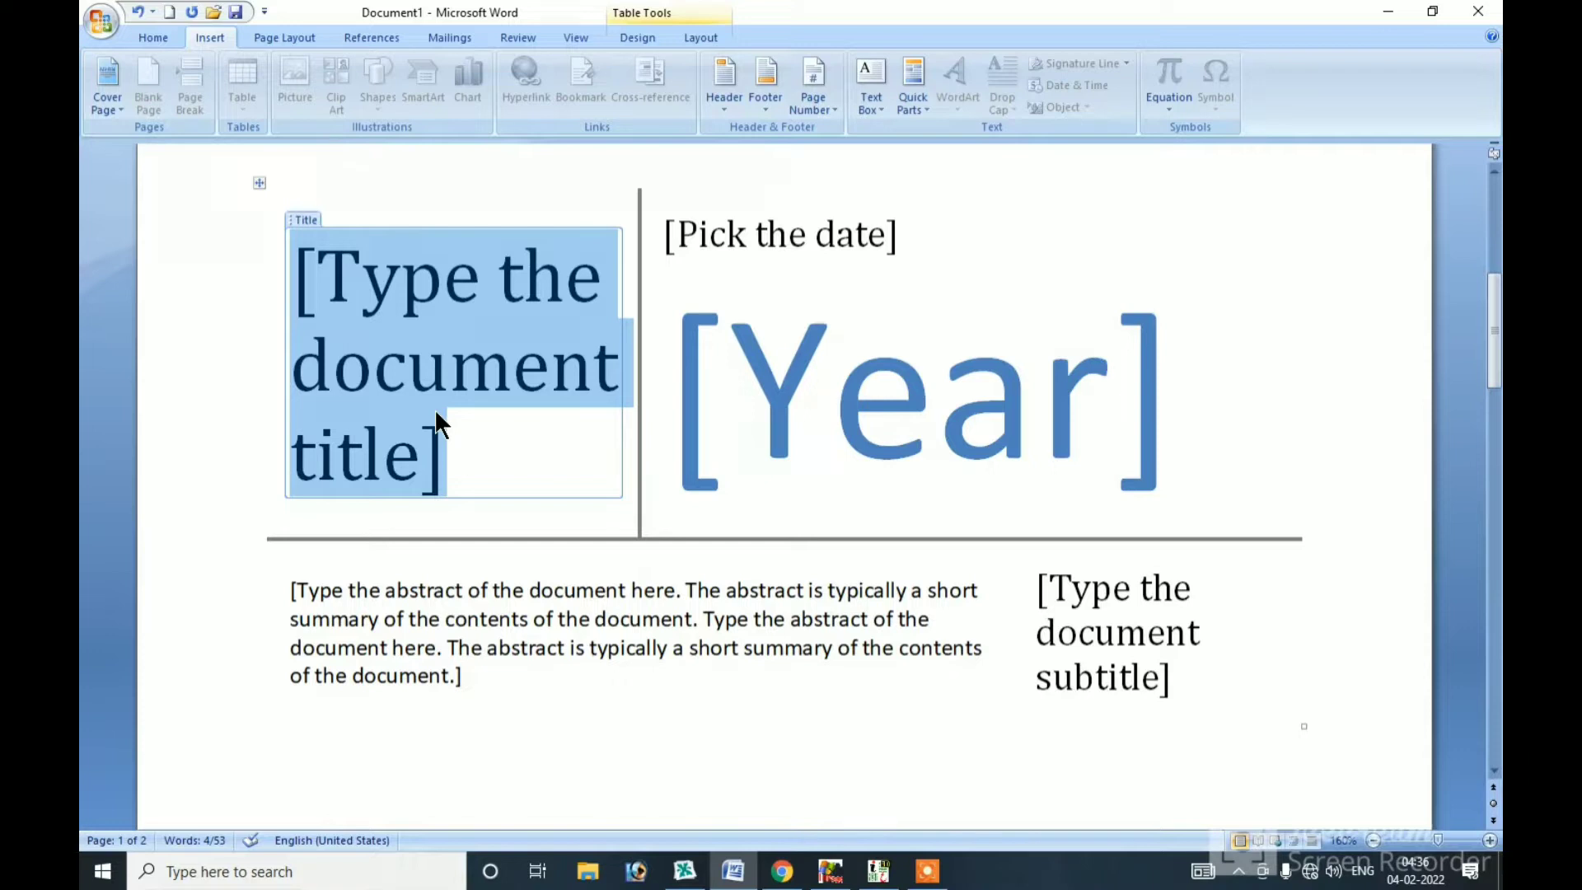
type("The Light")
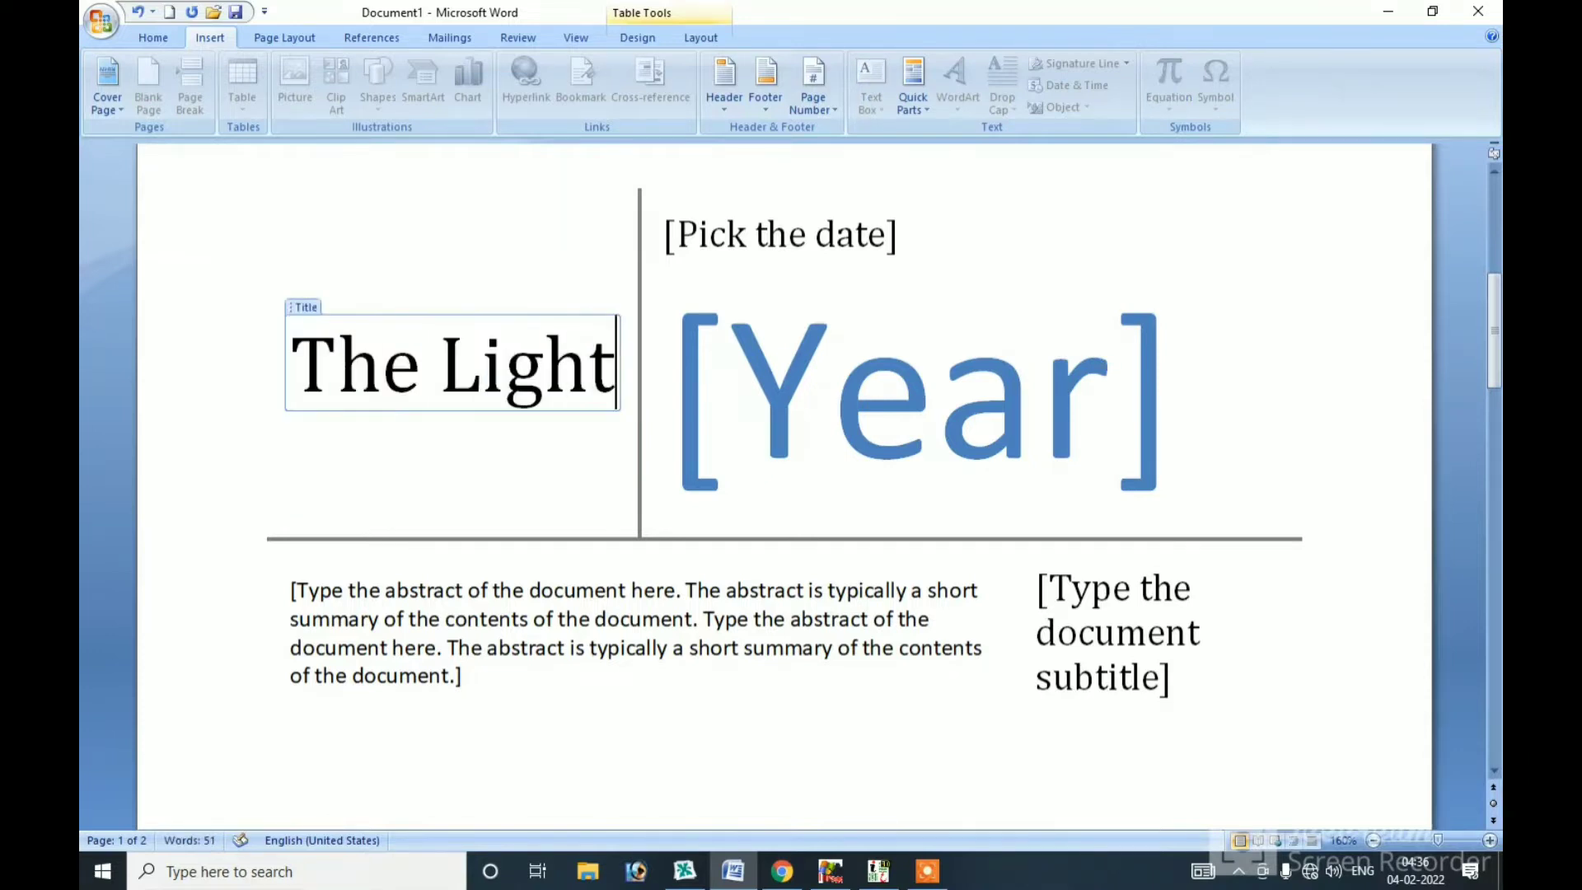
type("Computer")
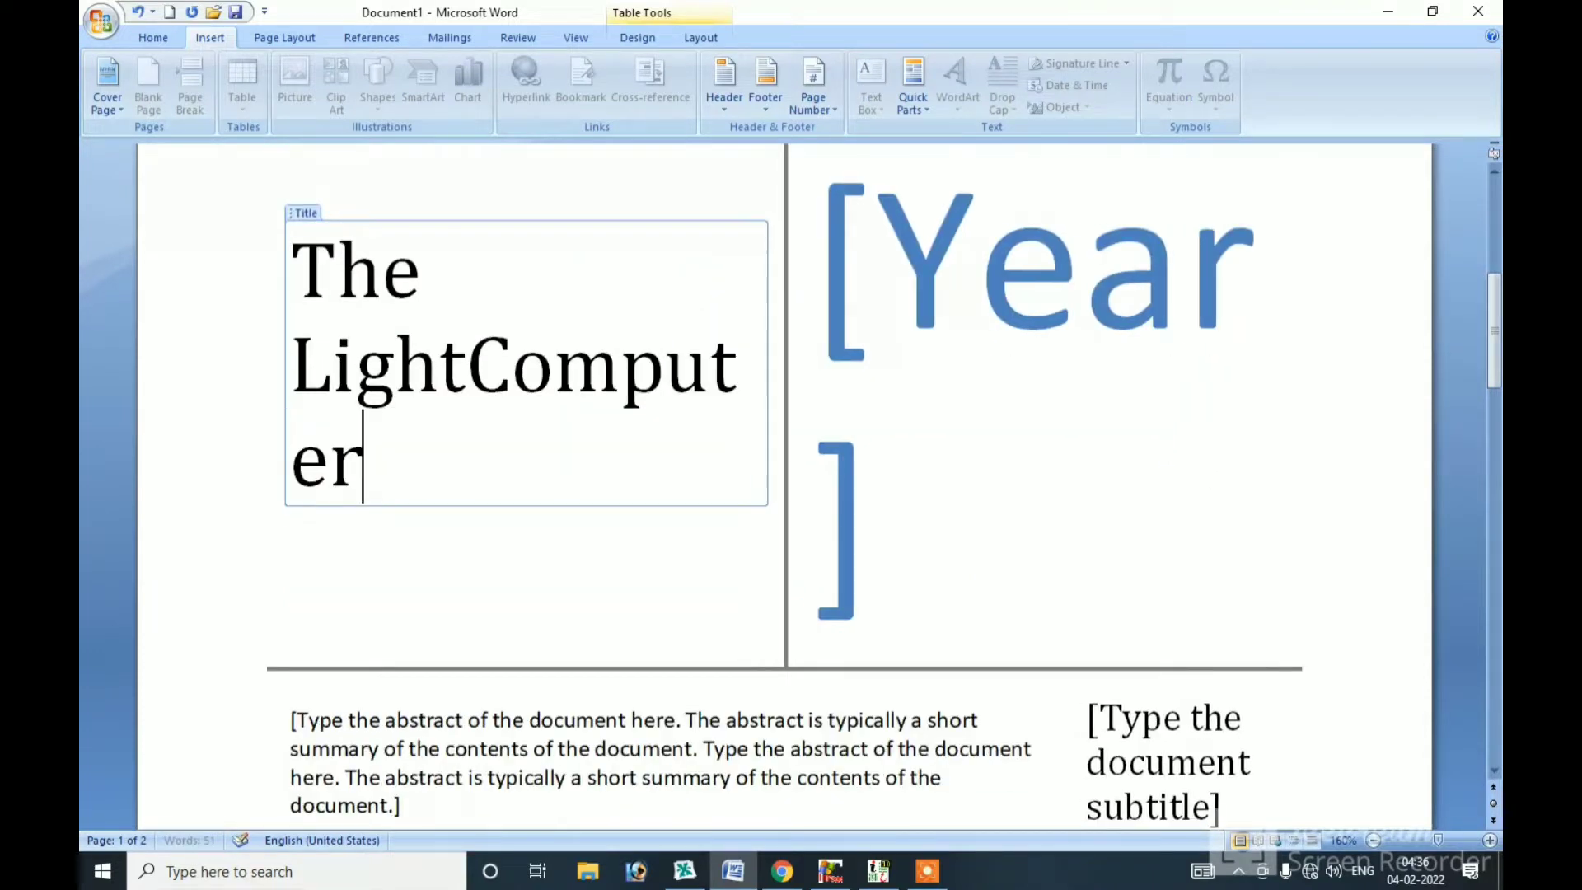
key("Up")
key("Left")
key("Left")
key("Right")
key("Right")
key("Right")
key("Right")
key("Right")
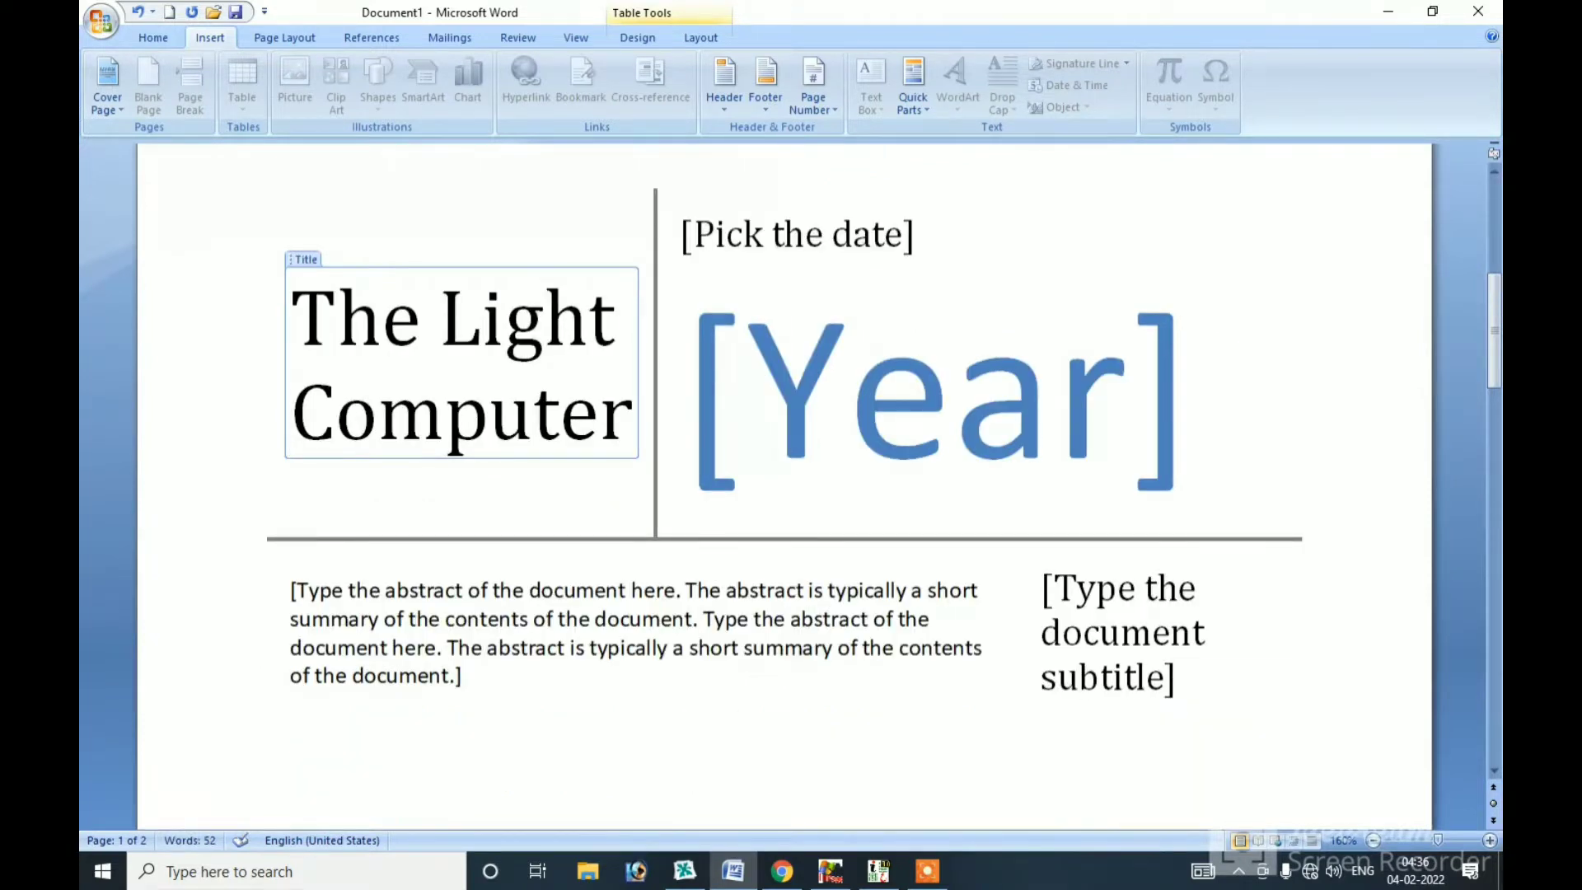
left_click(869, 369)
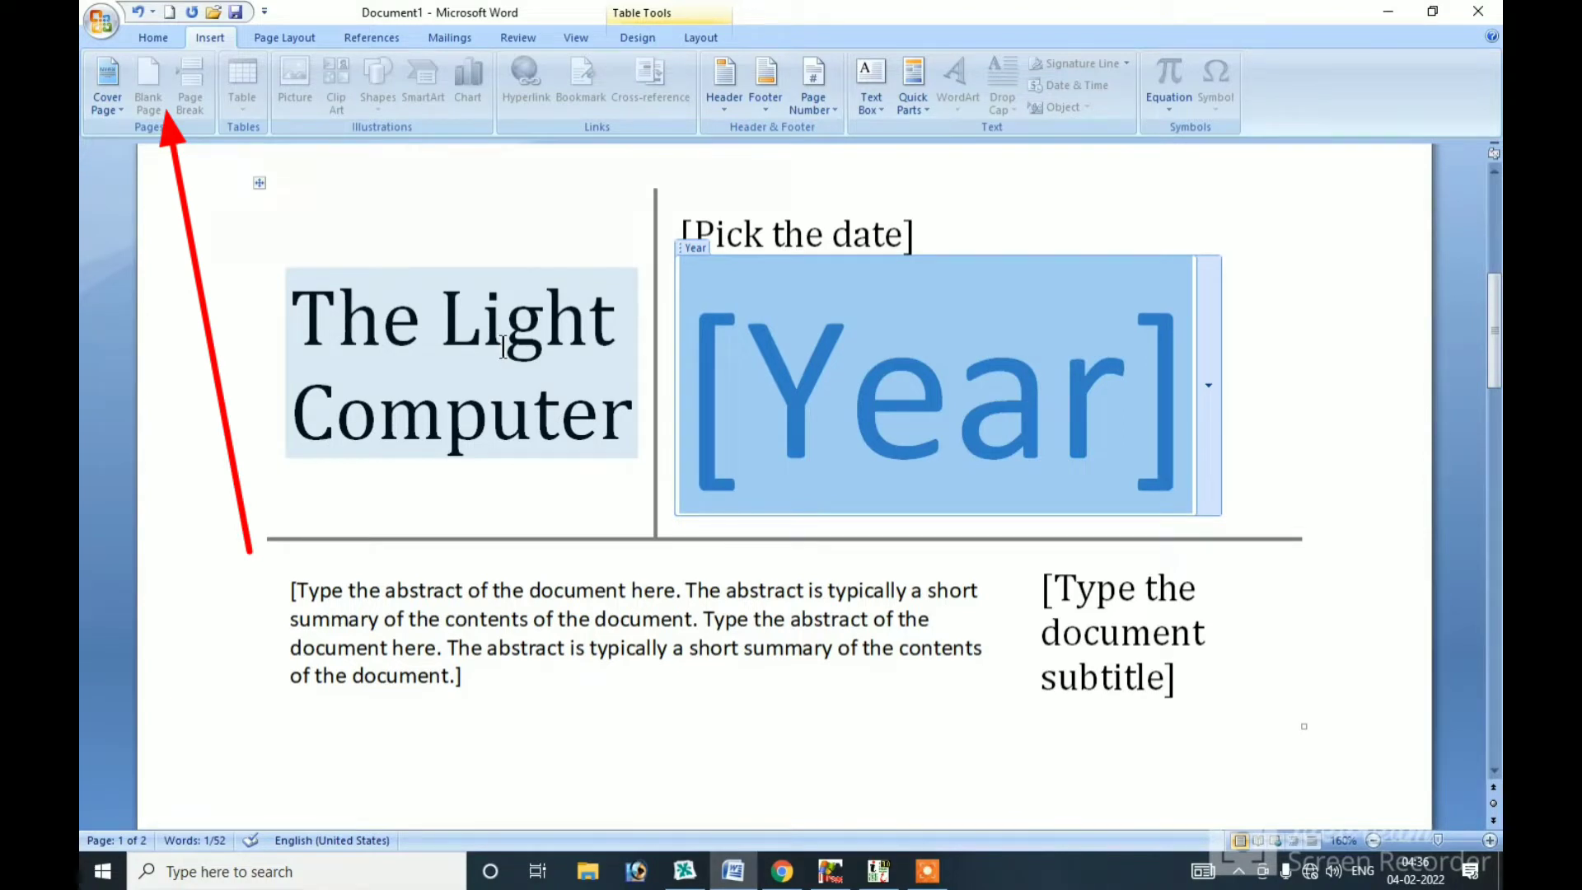
- Create a new document containing 'The Light Computer' enlarged to 41 pt
key("ctrl+n")
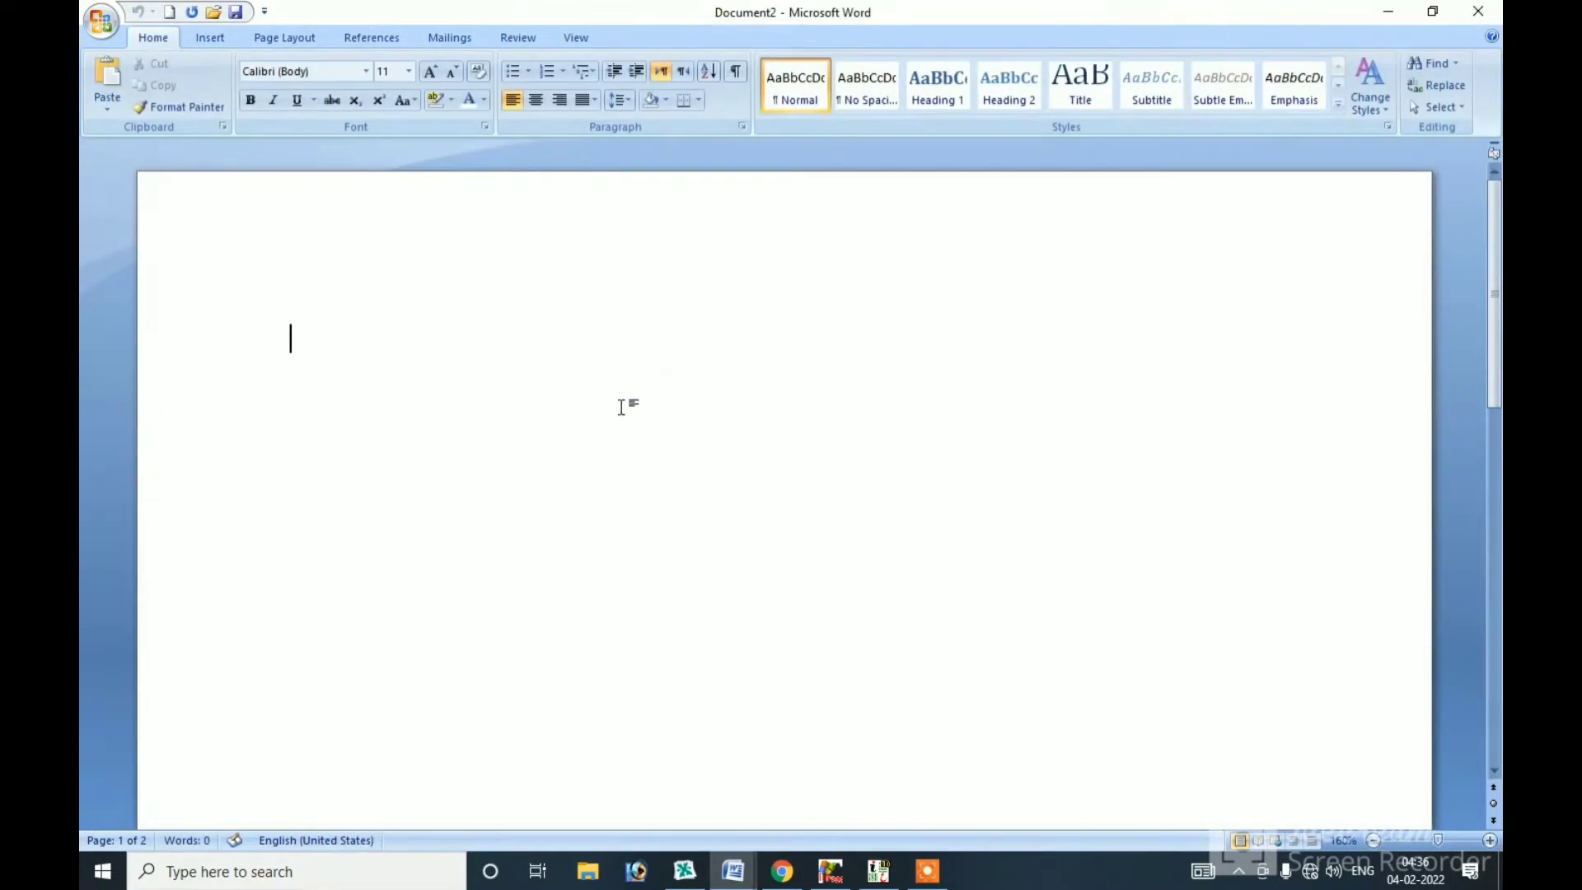
type("The Light Computer")
triple_click(435, 330)
key("ctrl+bracketright")
key("ctrl+bracketright")
key("ctrl+bracketright")
key("ctrl+bracketright")
key("ctrl+bracketright")
key("ctrl+bracketright")
key("ctrl+bracketright")
key("ctrl+bracketright")
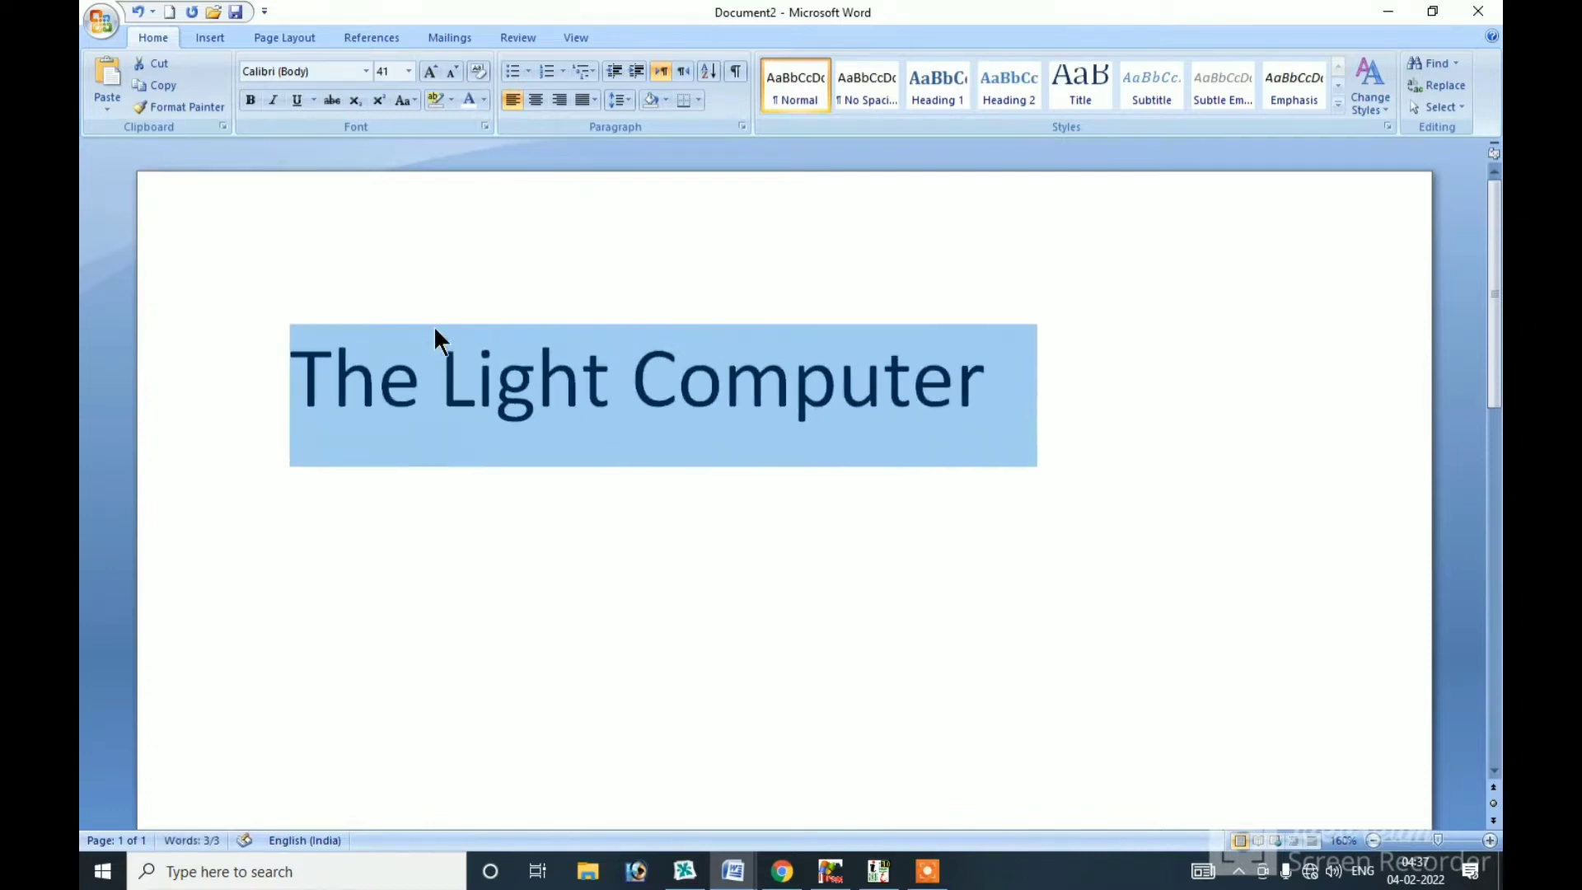
left_click(616, 394)
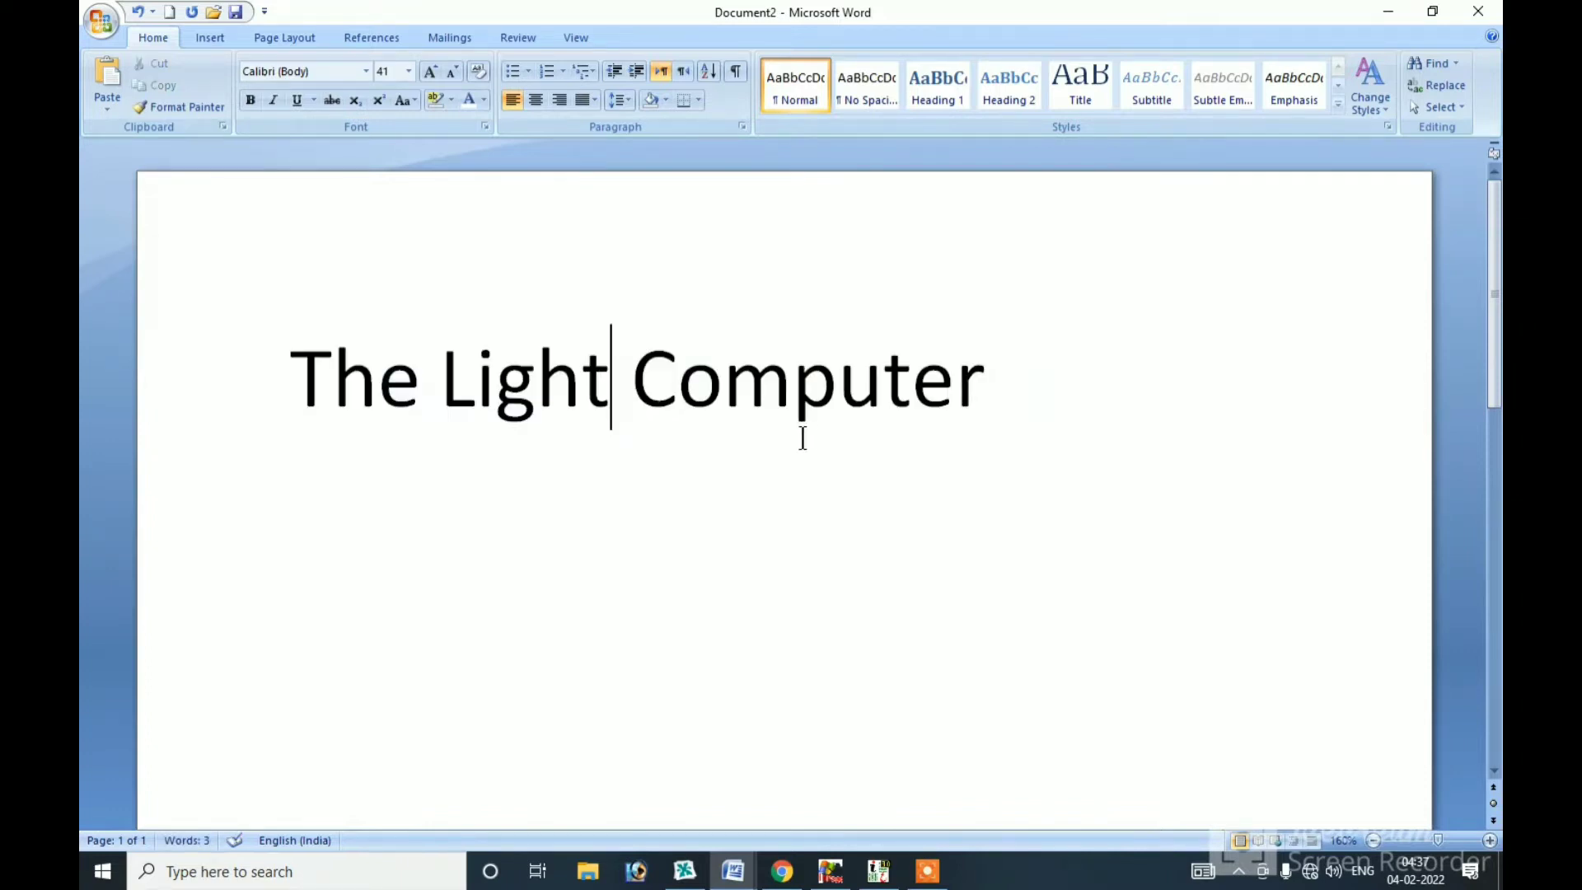
left_click(216, 34)
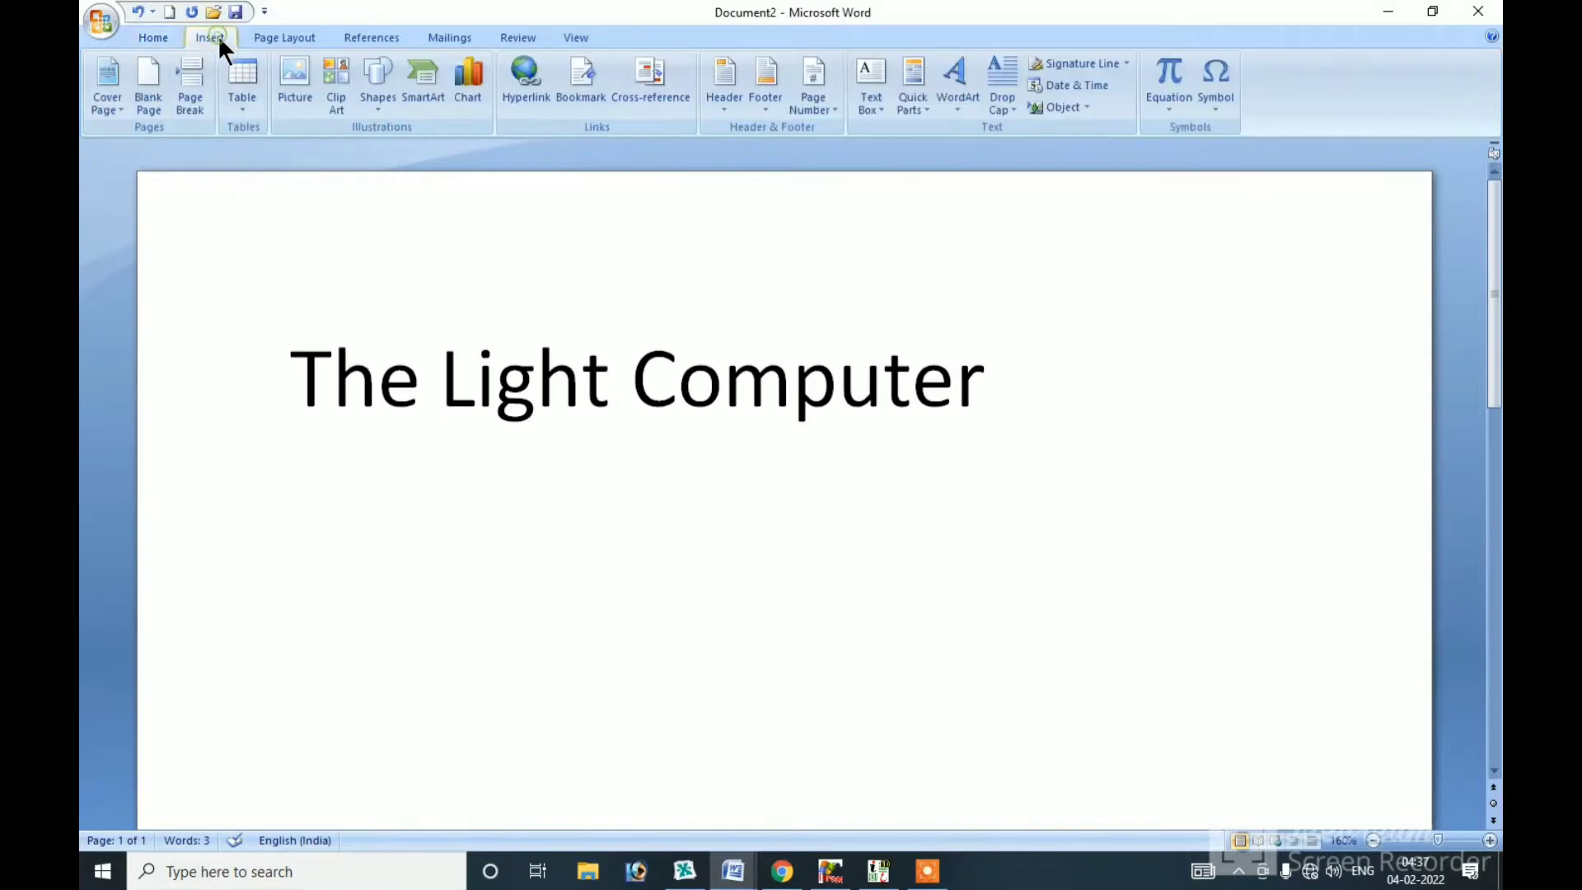
- Insert a blank page after 'The Light', zooming out and scrolling back to page 1
left_click(149, 99)
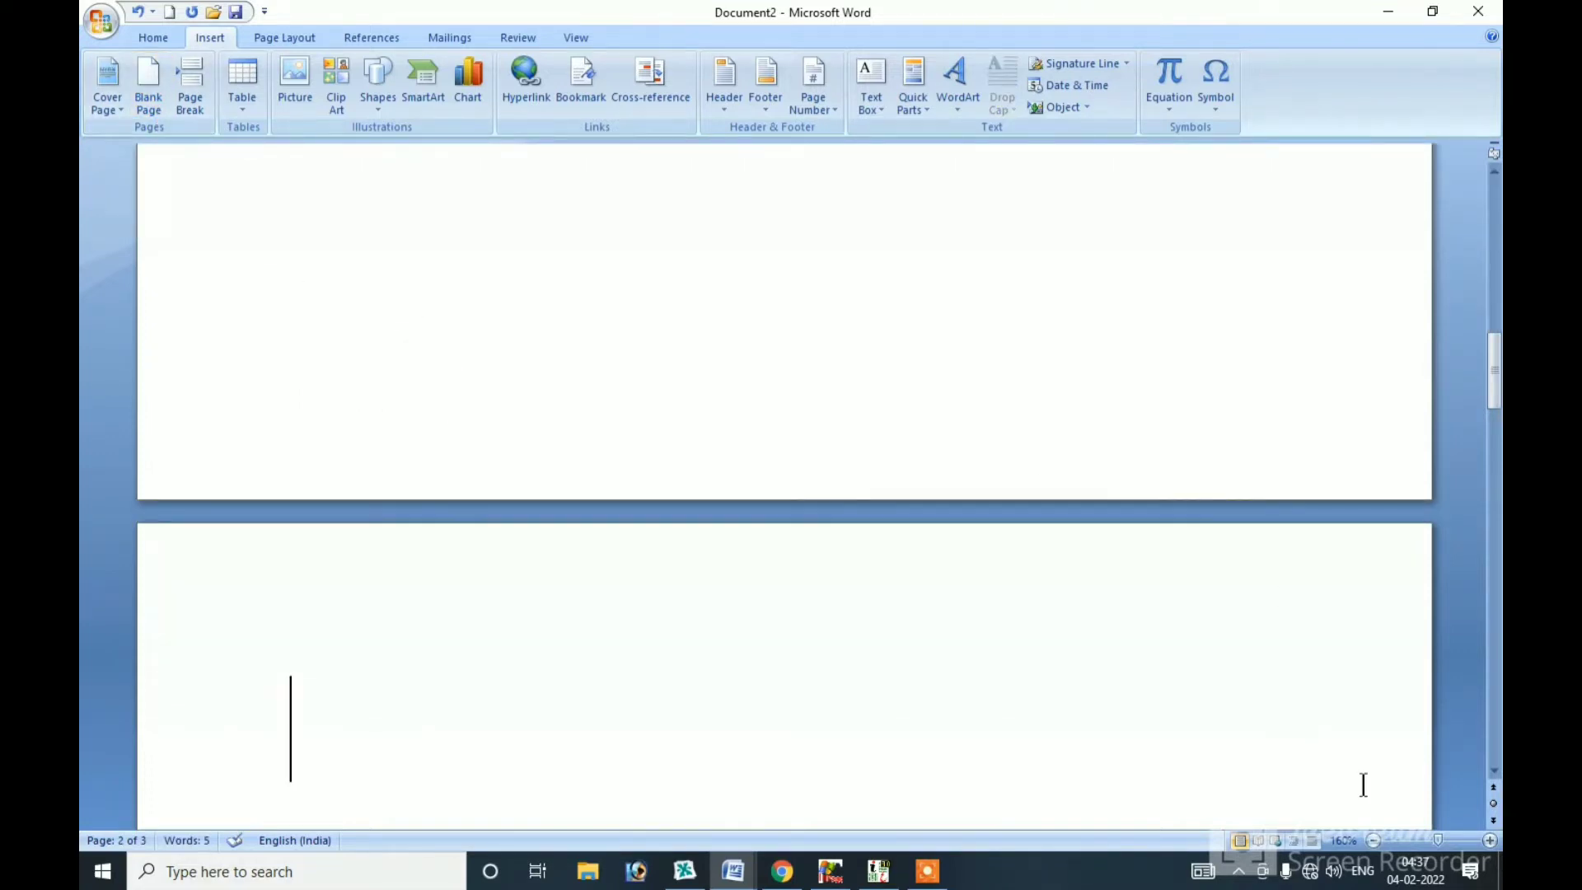
left_click(1372, 840)
left_click(1372, 840)
left_click(1373, 840)
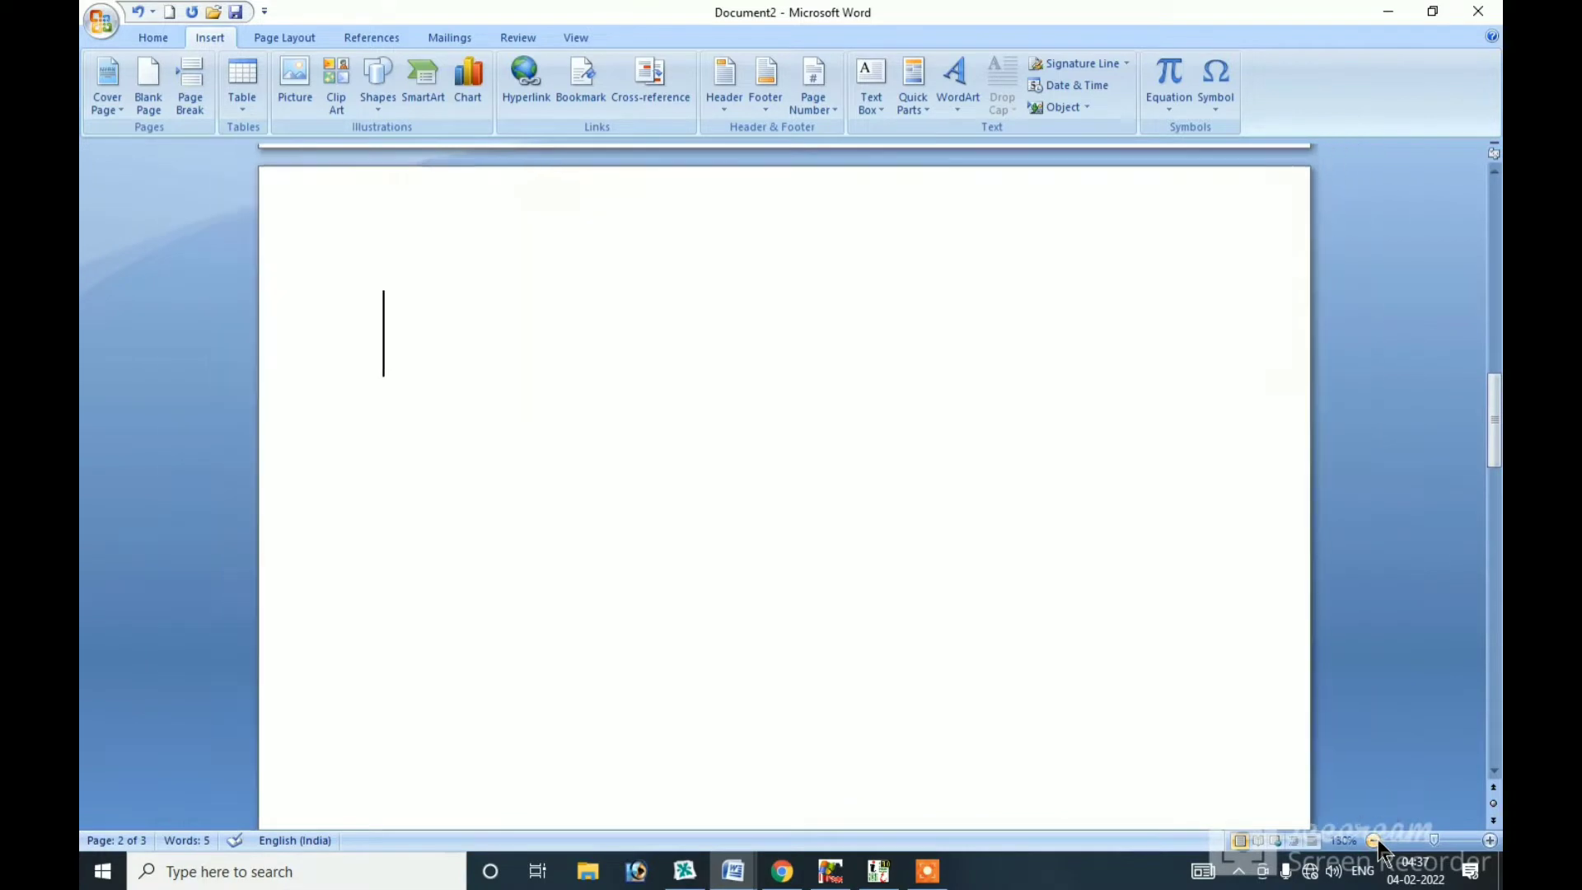
left_click(1372, 840)
scroll(775, 549, "down", 1)
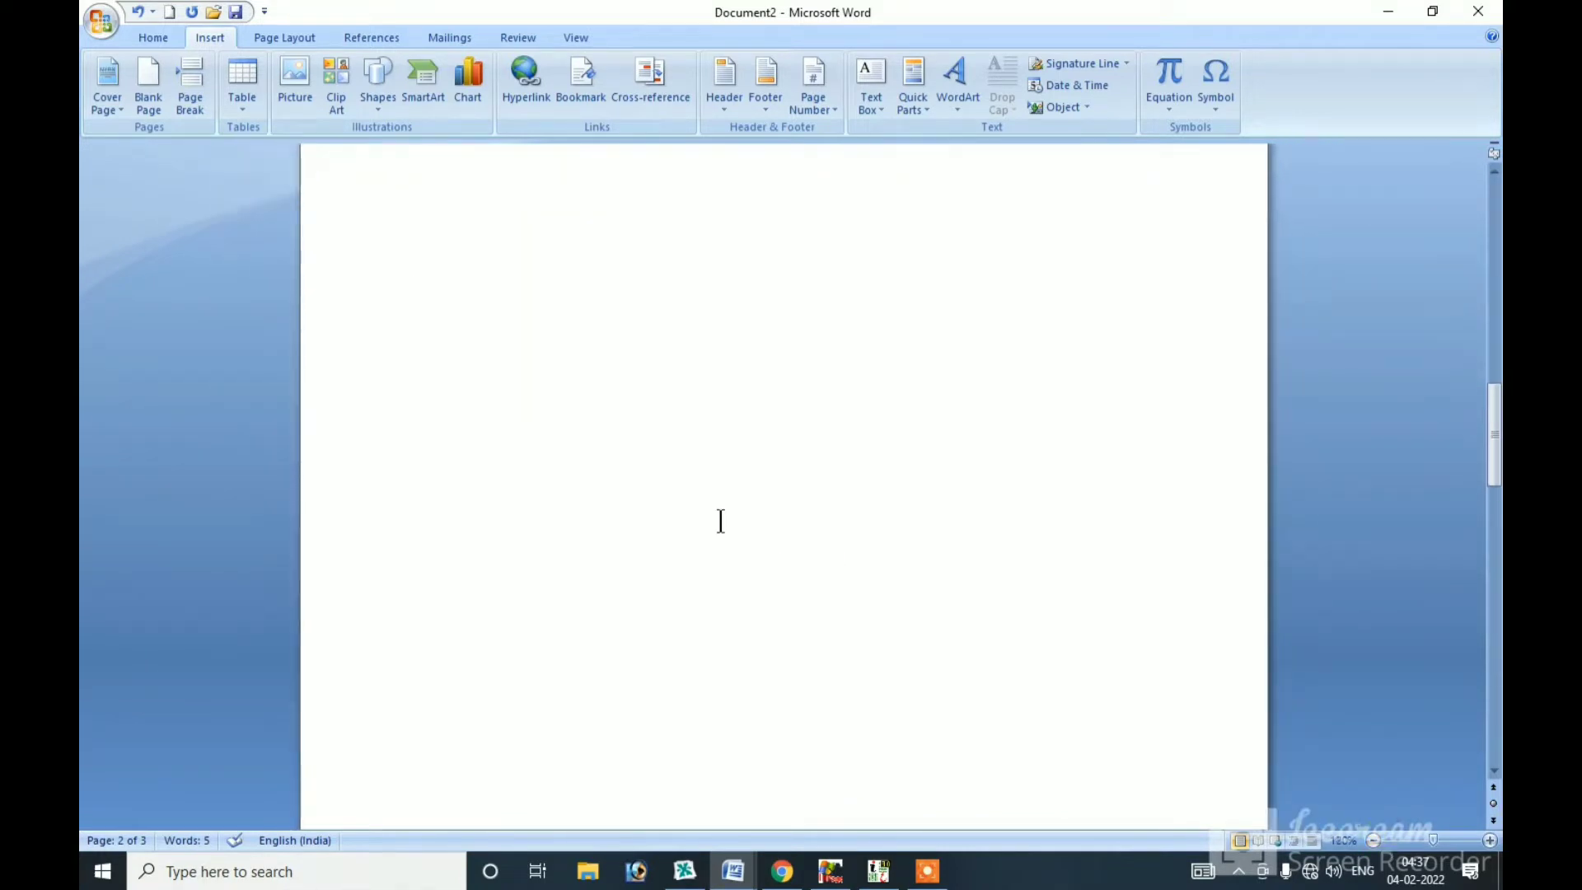
left_click_drag(1493, 435, 1498, 257)
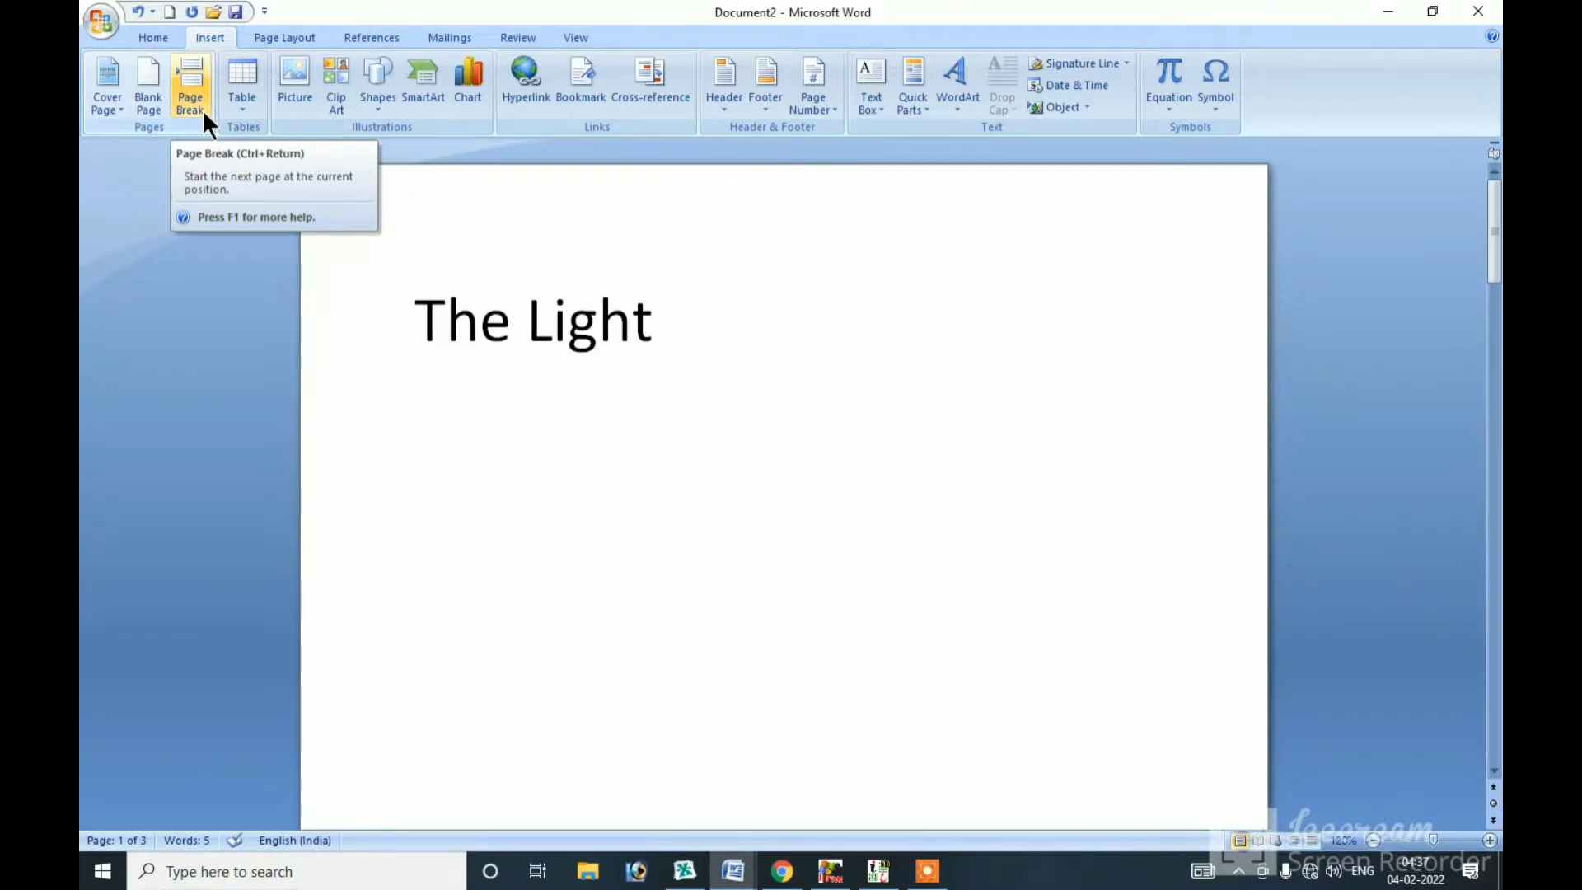
- Add a page break right after 'The Light' and place the caret on page 2
left_click(478, 323)
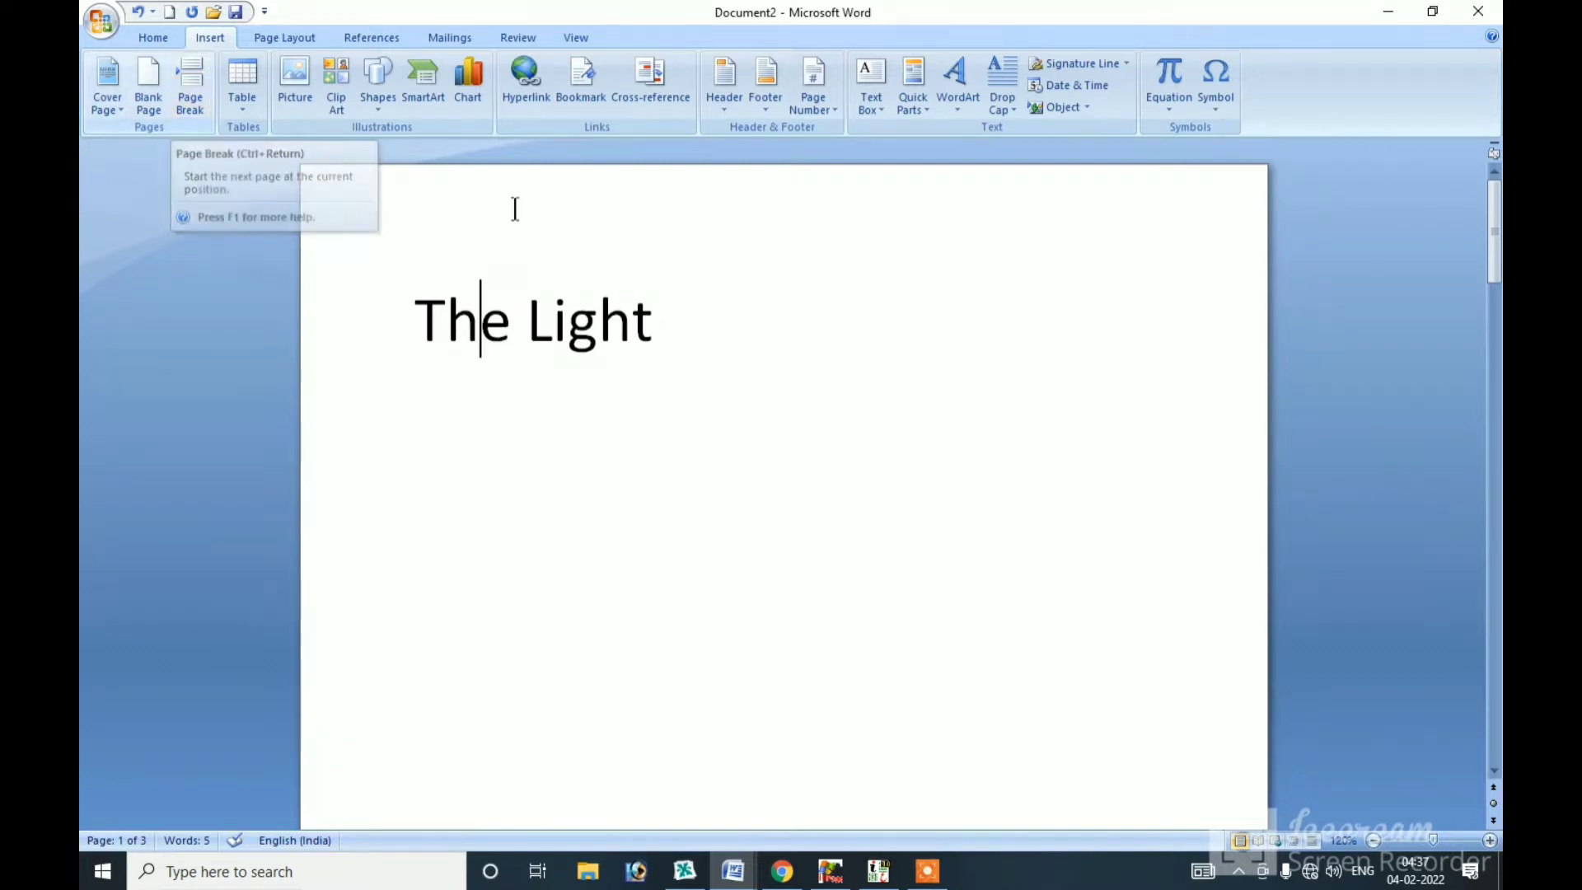
left_click(656, 320)
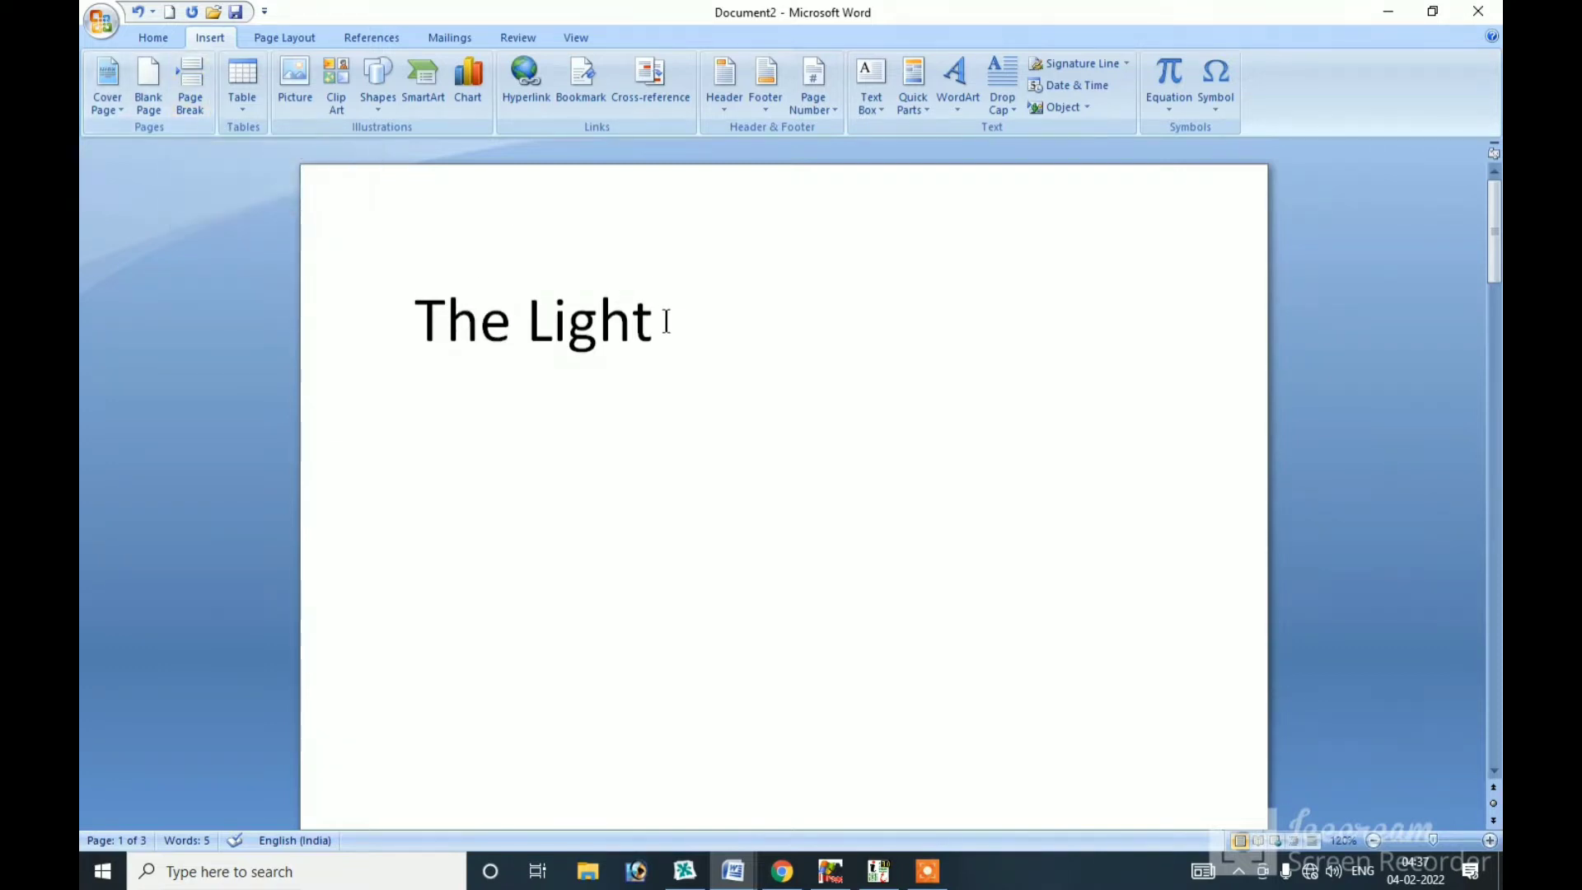
left_click(201, 101)
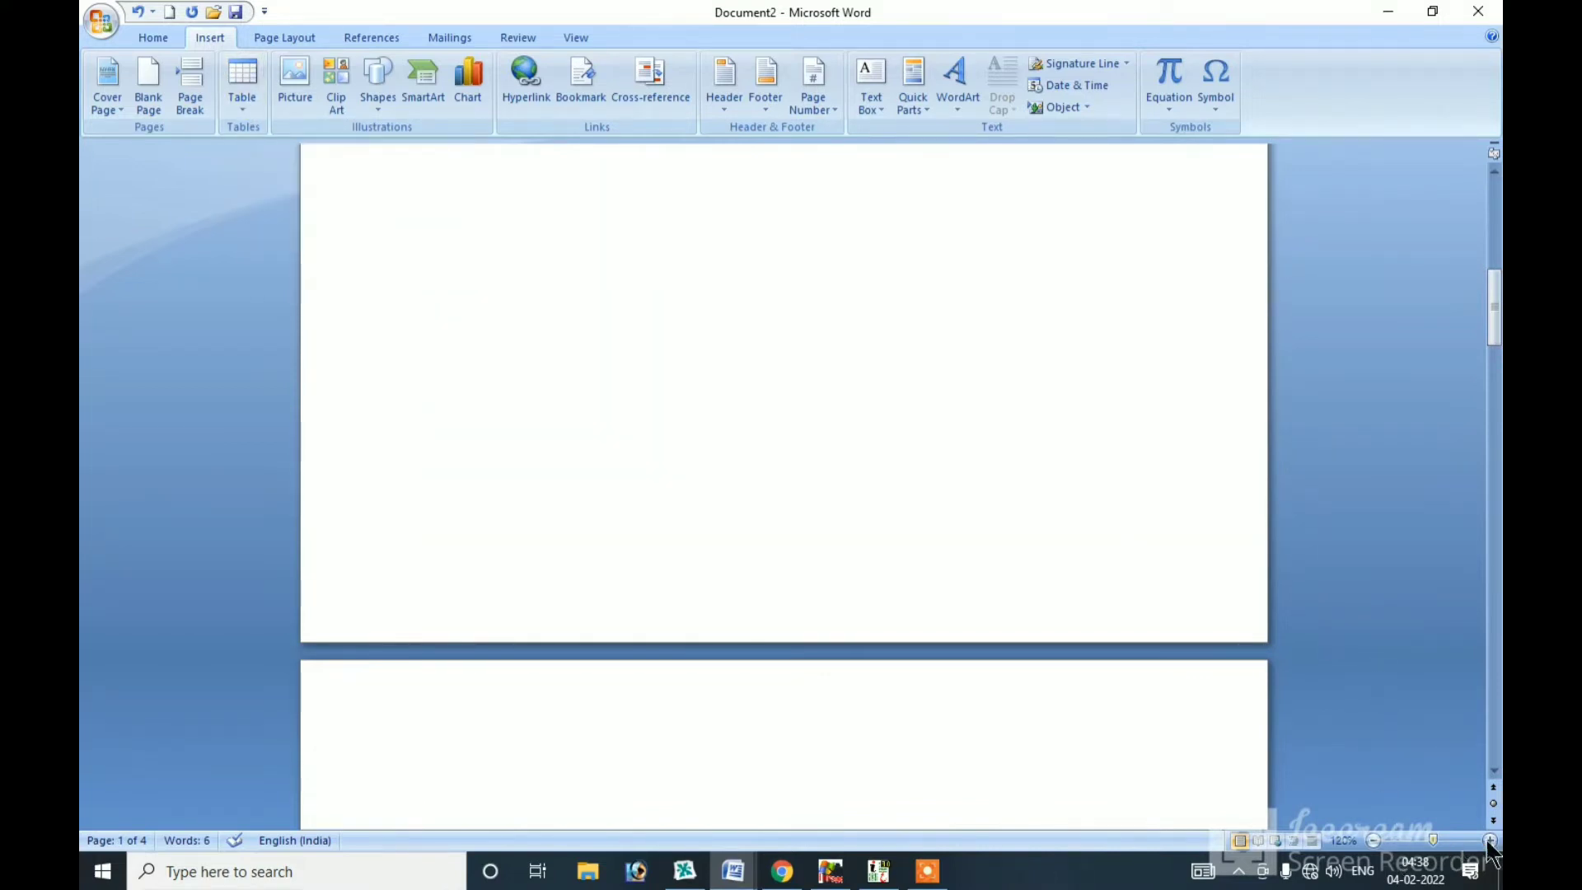
left_click_drag(1483, 317, 1498, 362)
left_click(507, 344)
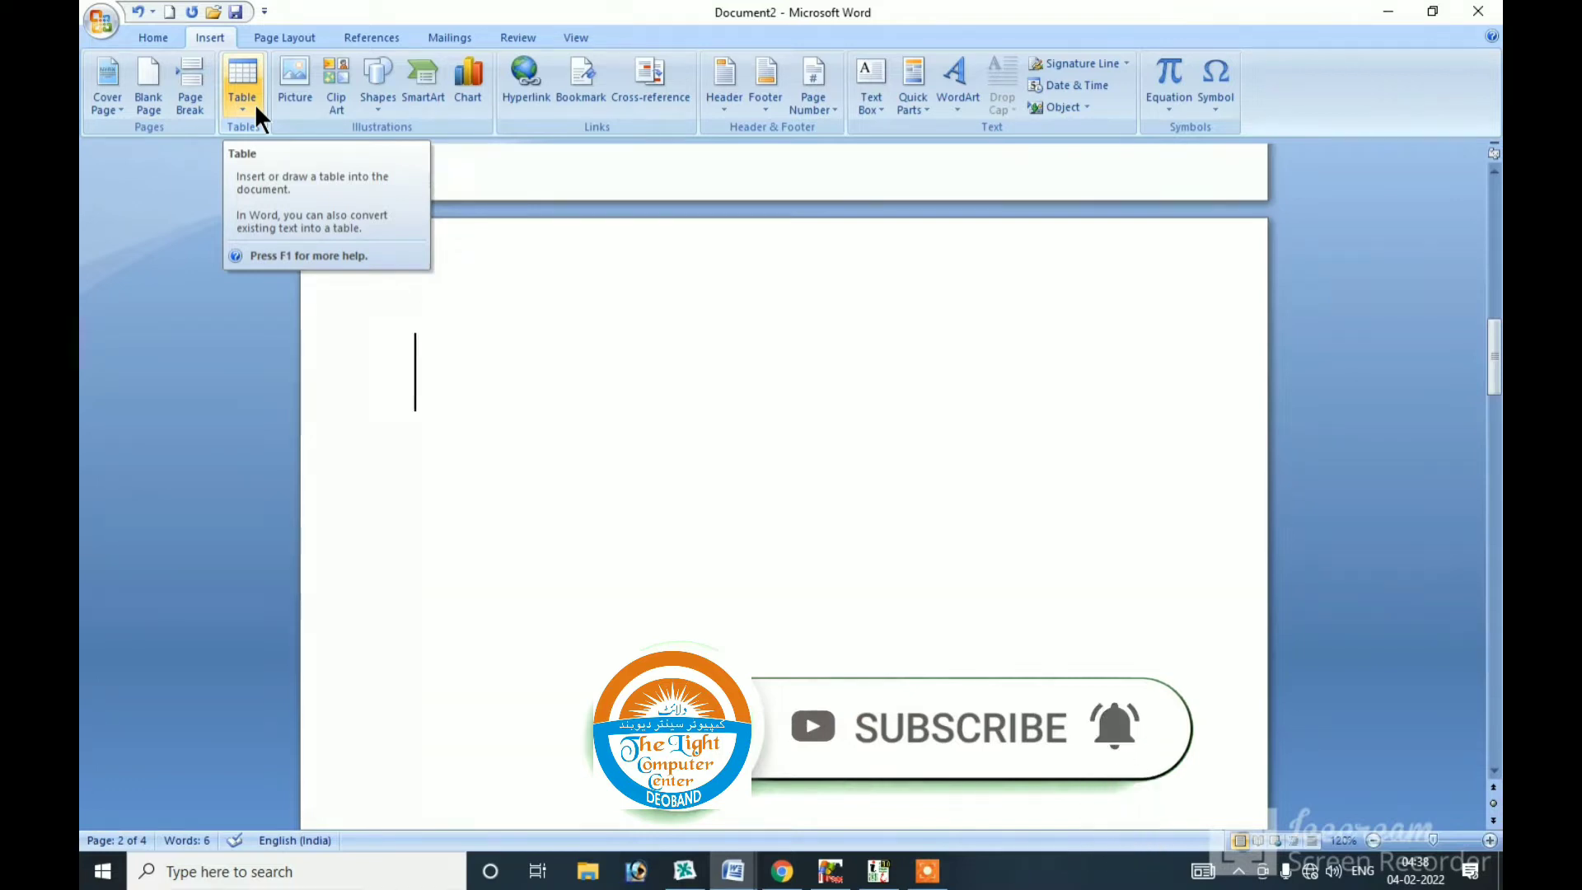
- Insert a one-row, five-column table on page 2
left_click(254, 104)
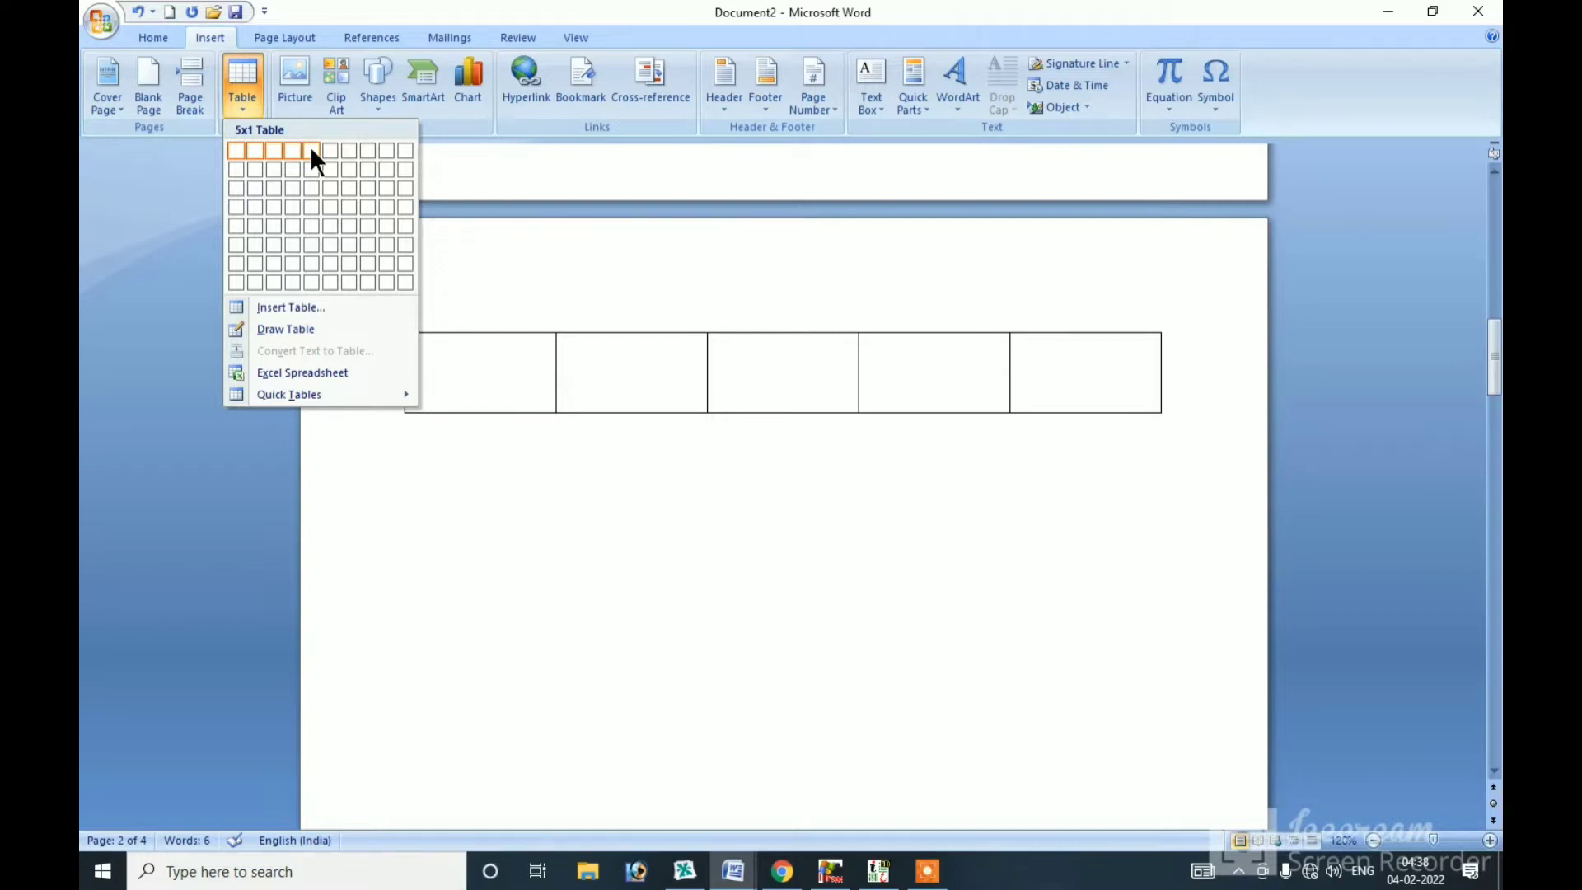
left_click(311, 151)
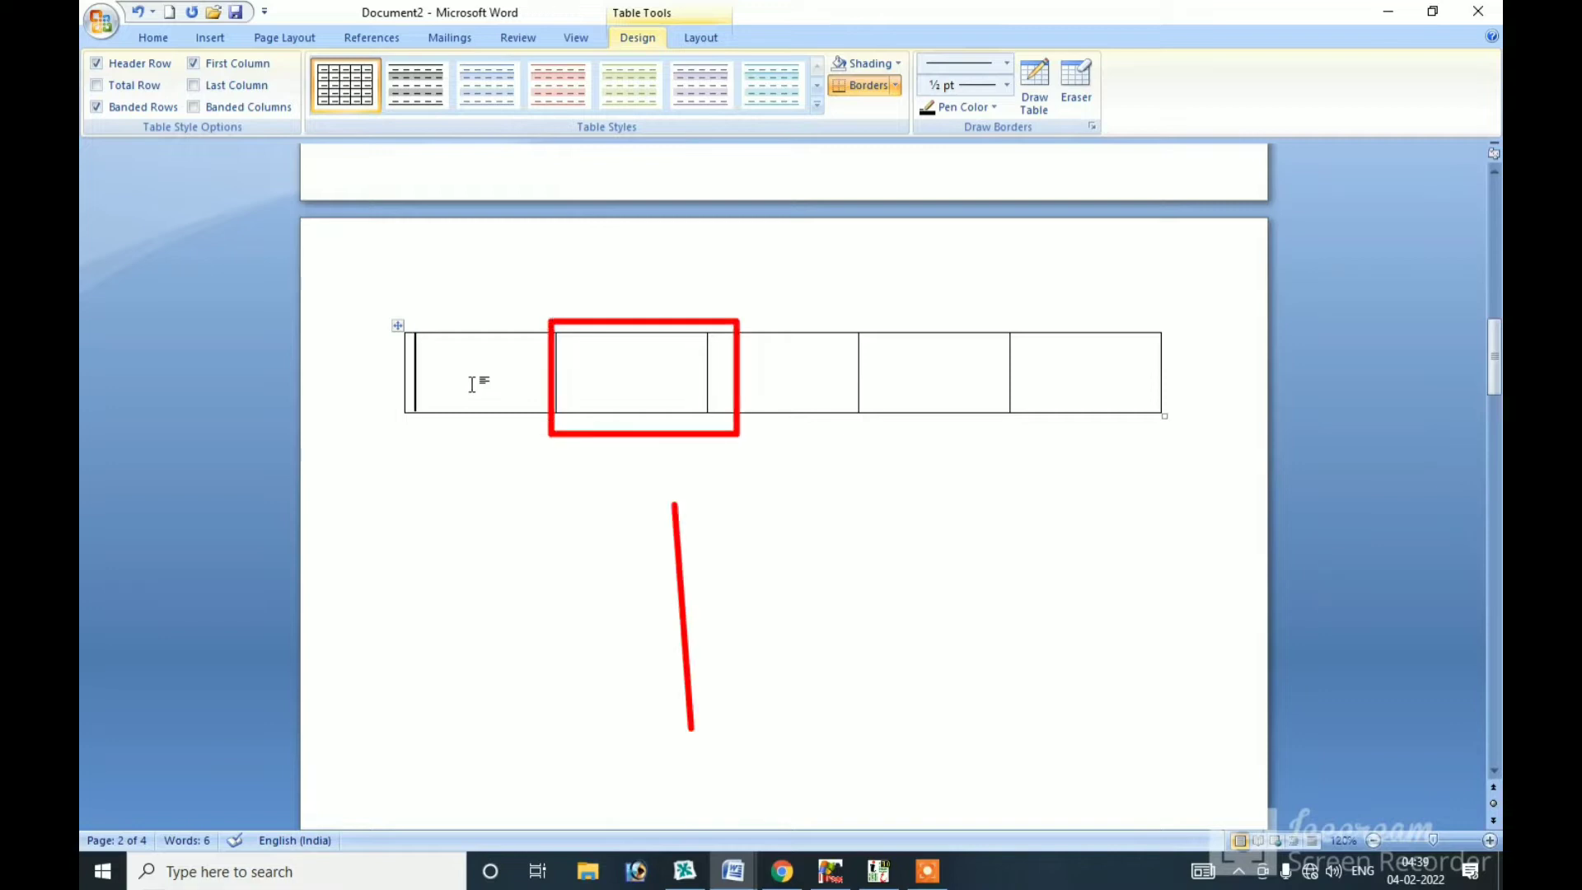
mouse_move(631, 371)
left_click(210, 37)
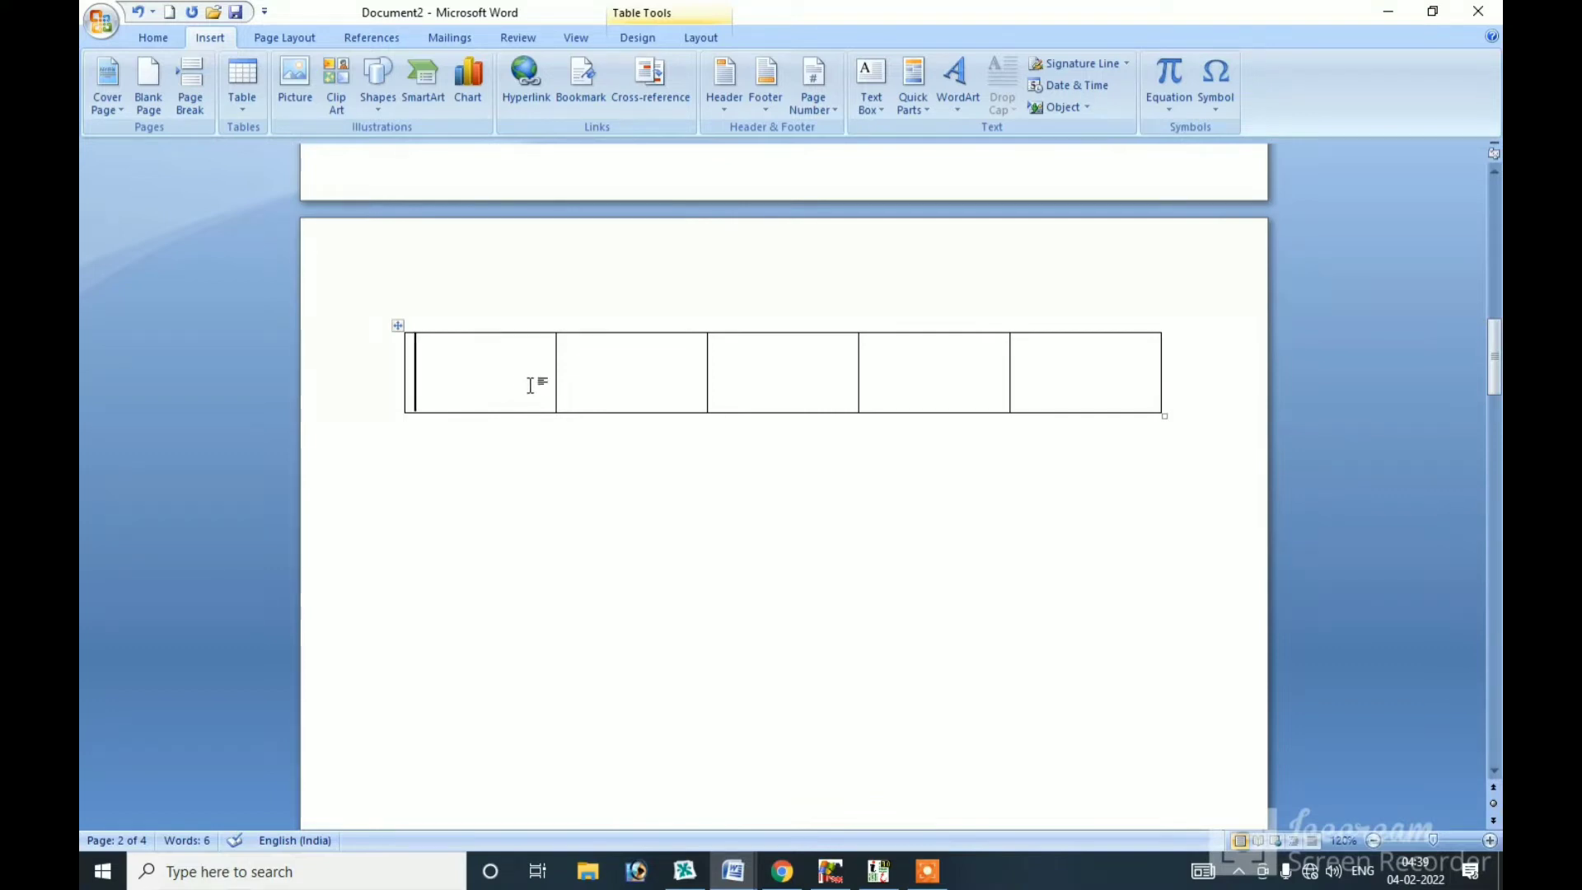
- Bring up the Open dialog showing the Documents folder with Ctrl+O
left_click(95, 22)
key("Escape")
key("ctrl+o")
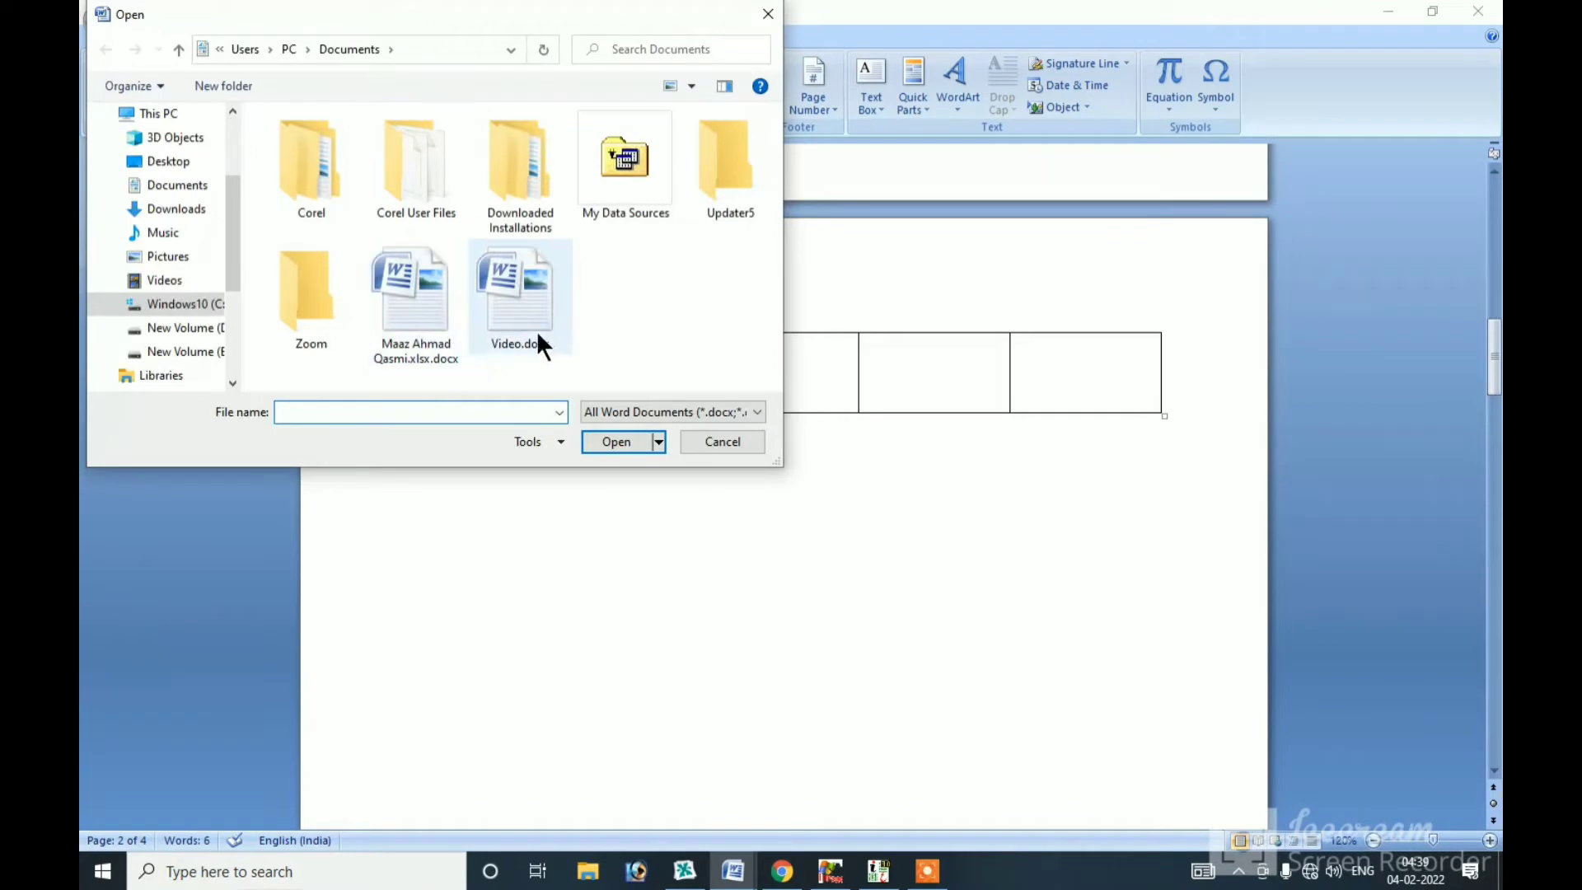
- Open Video.docx with its styled student table
left_click(537, 326)
left_click(624, 442)
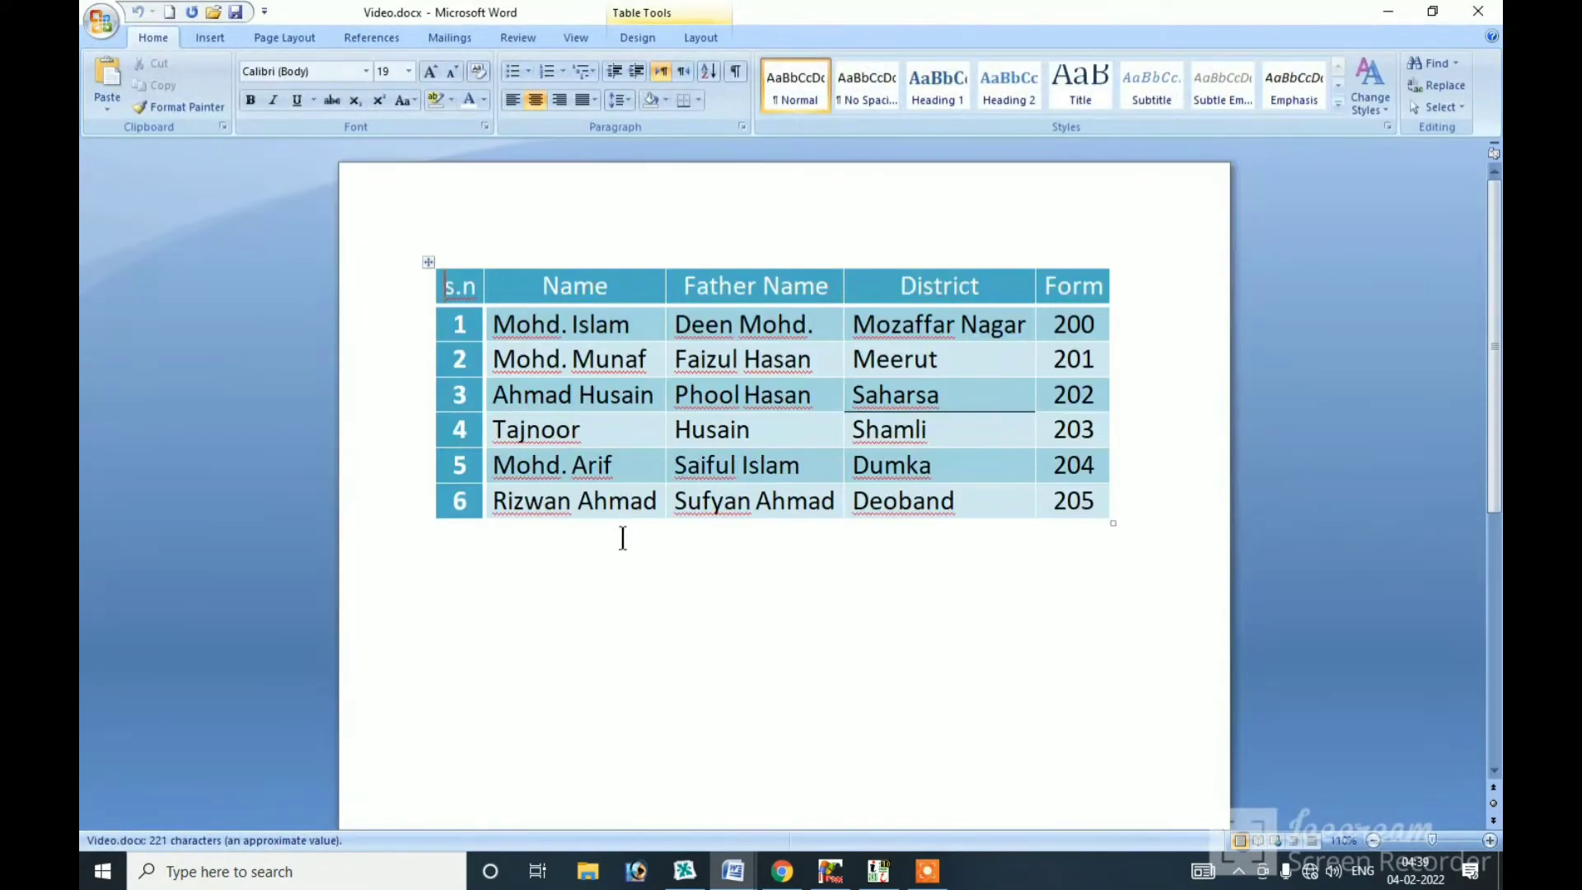
left_click(610, 548)
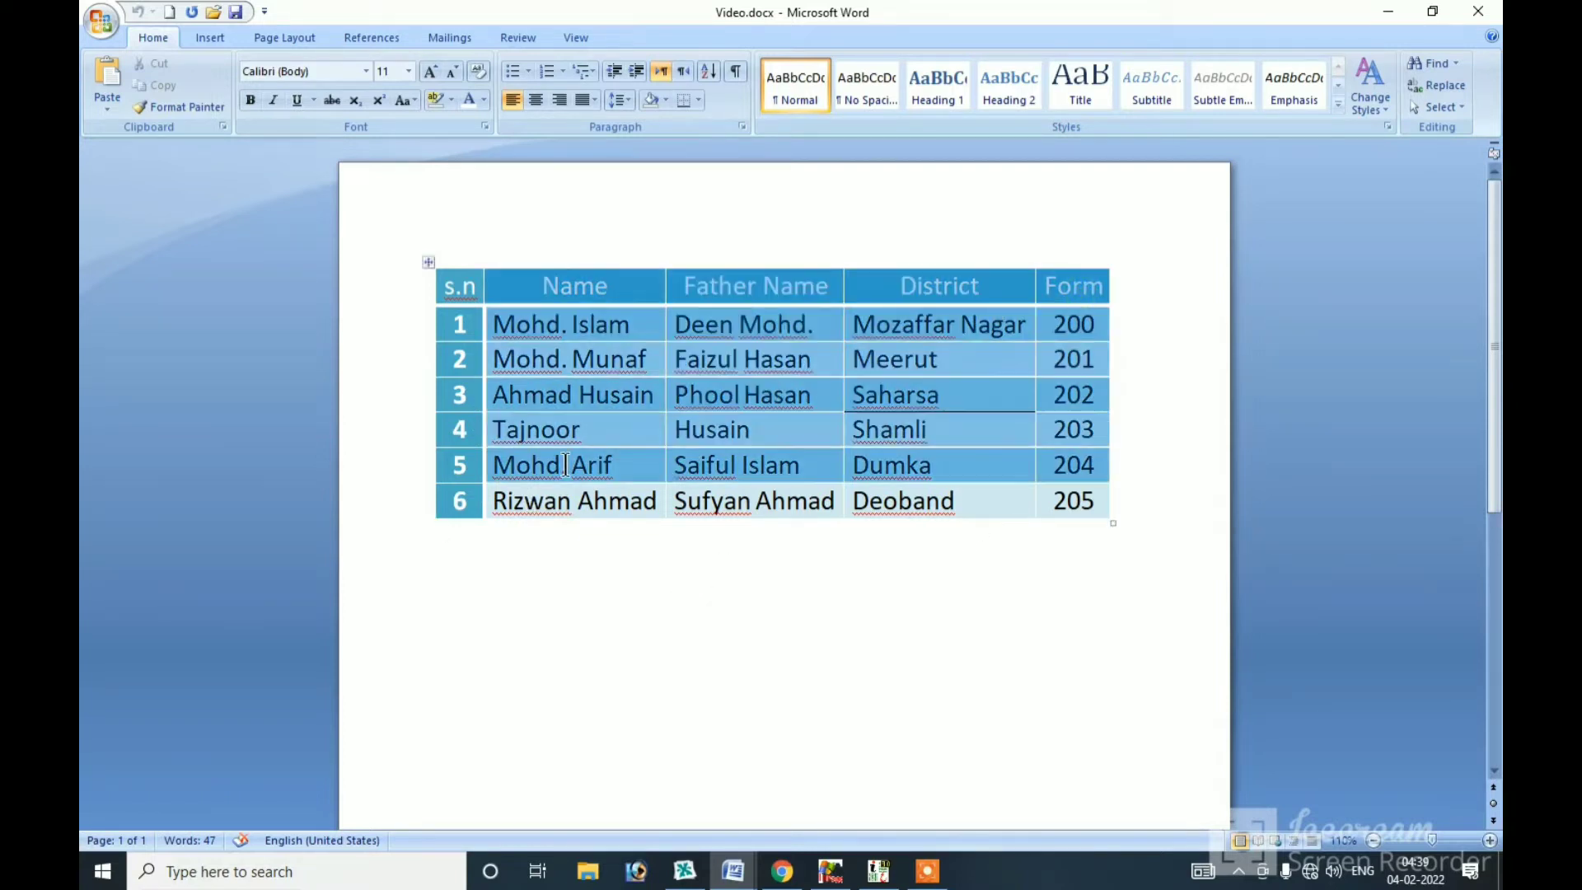
- Select the whole student table and show the Table Tools Design options
left_click_drag(1038, 314, 452, 504)
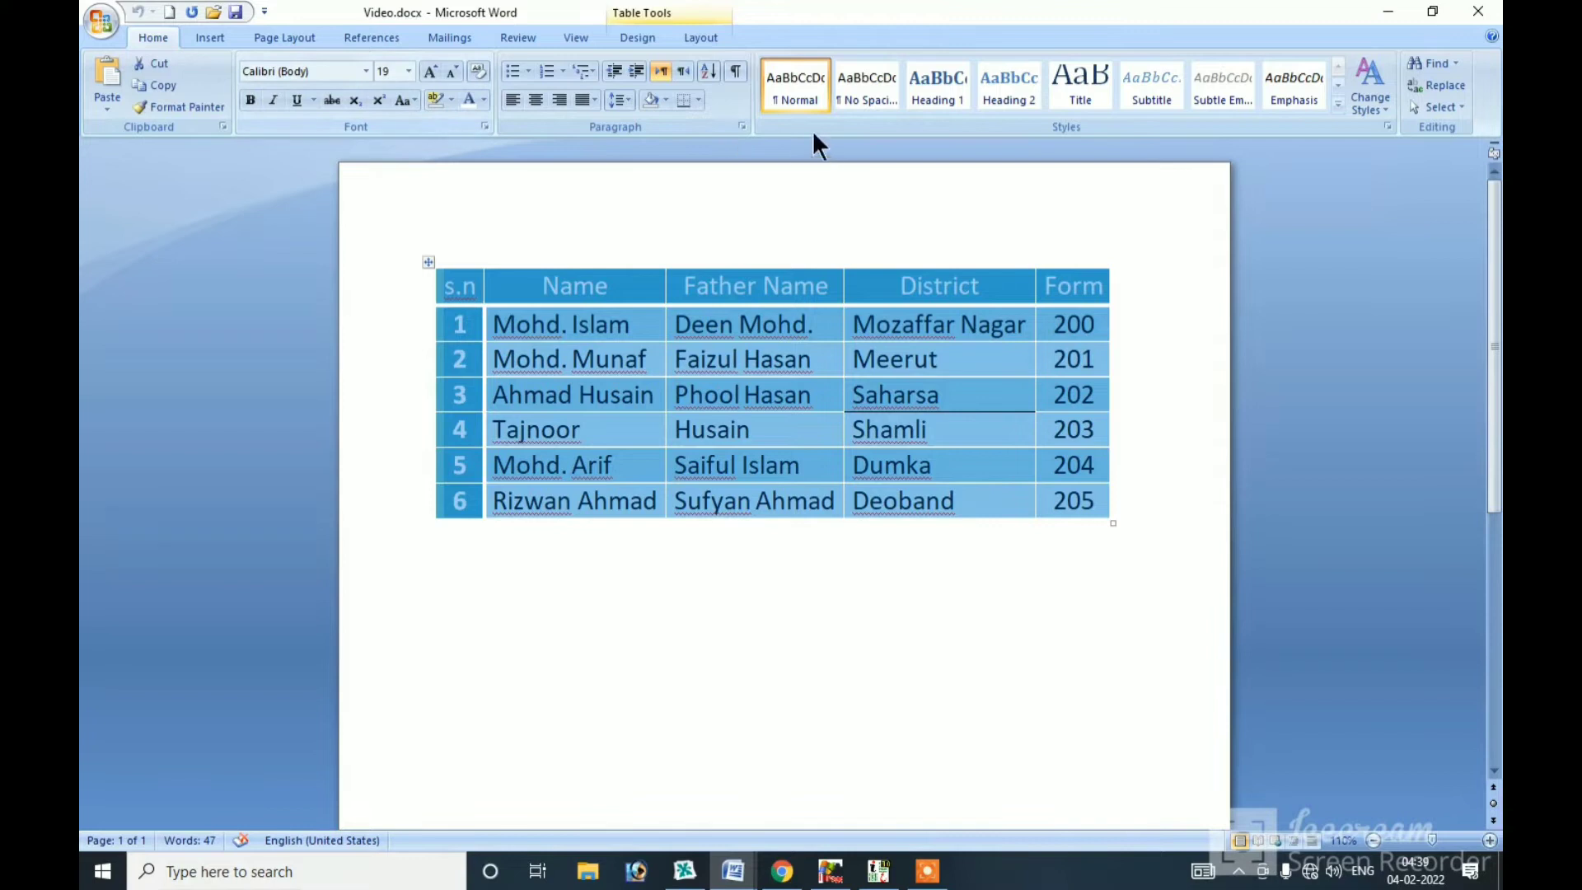
left_click(216, 38)
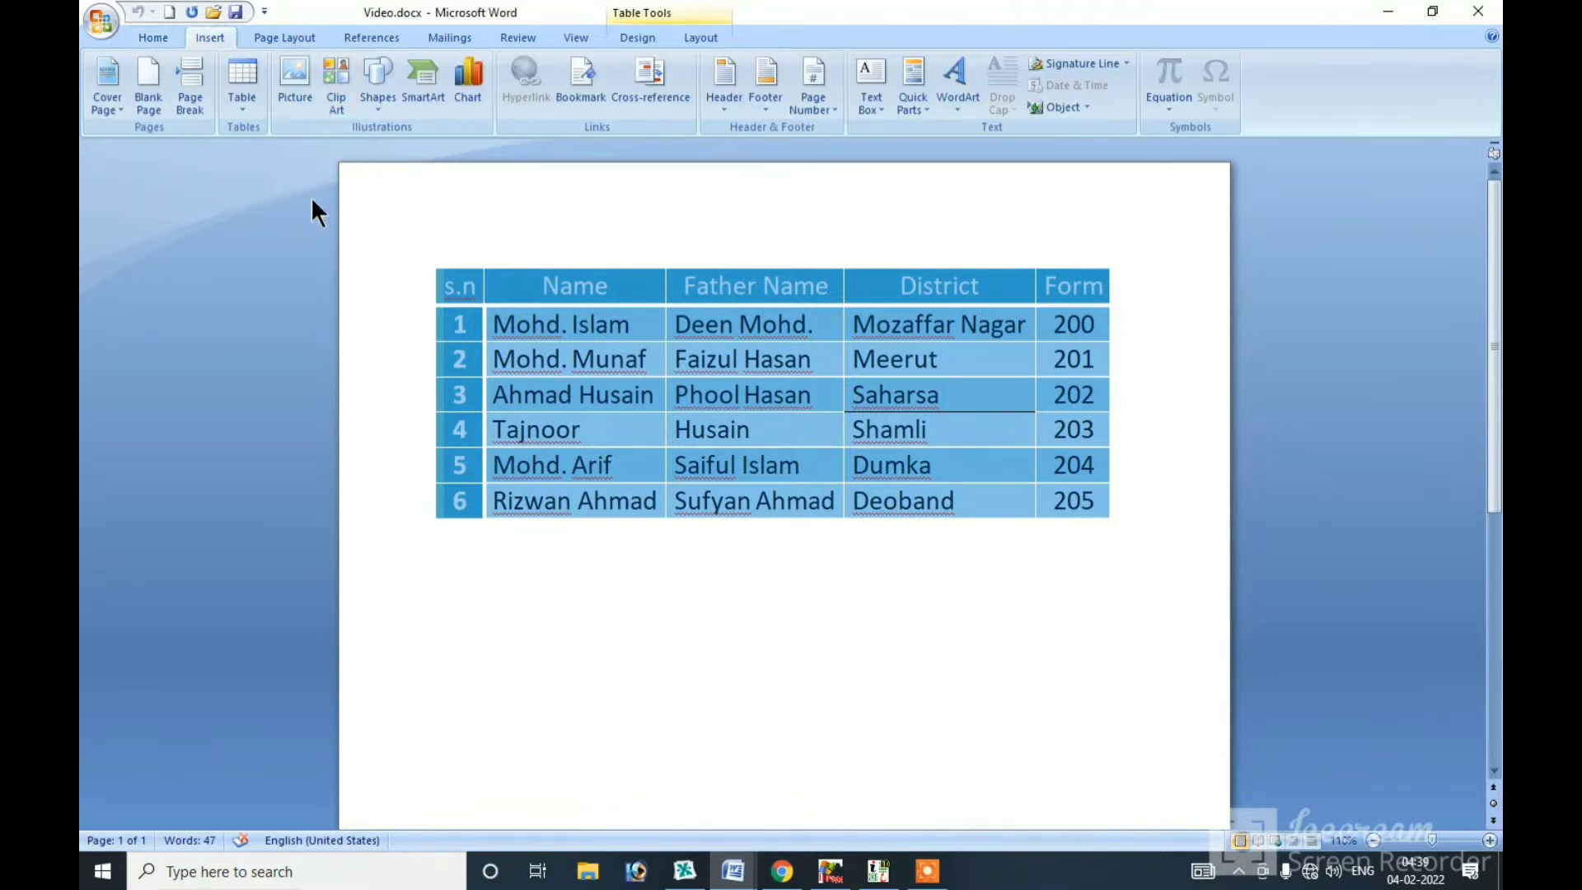
left_click(249, 104)
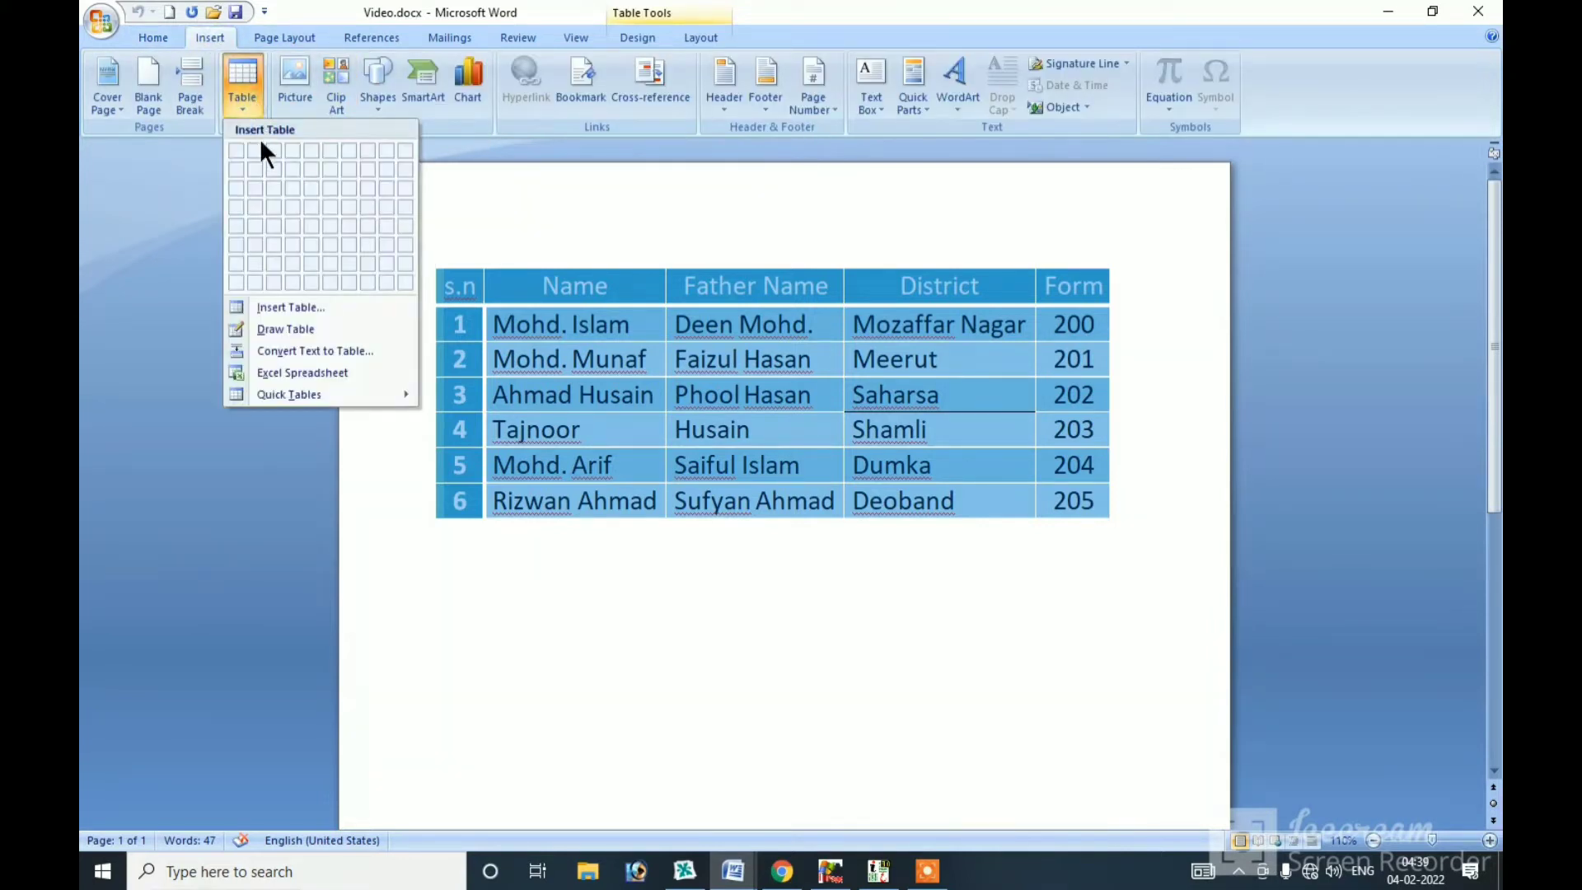
left_click(488, 575)
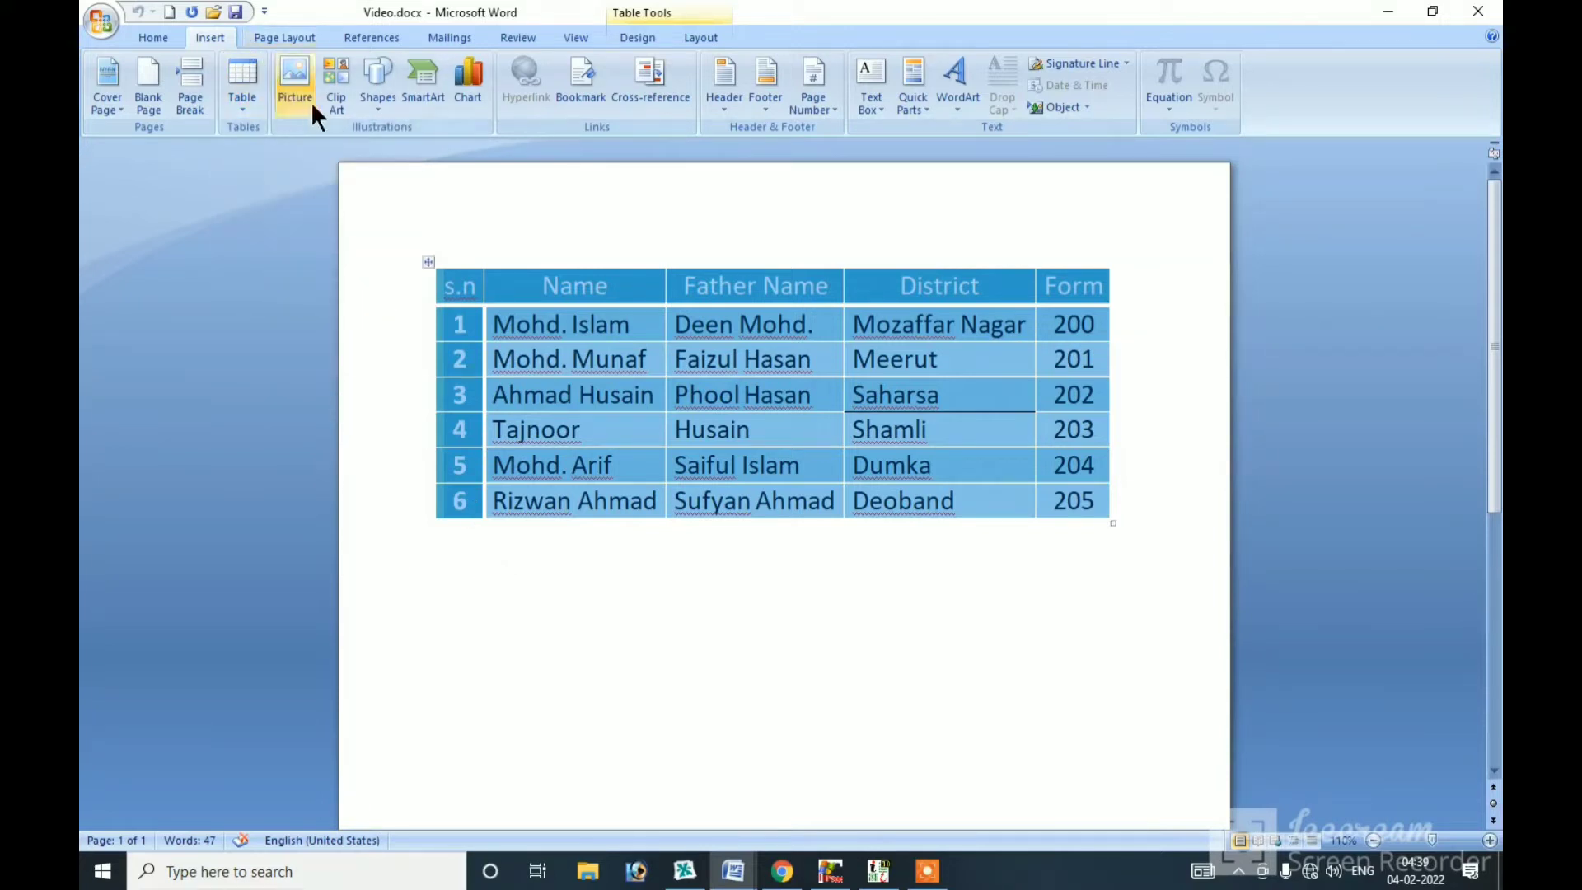
left_click(639, 39)
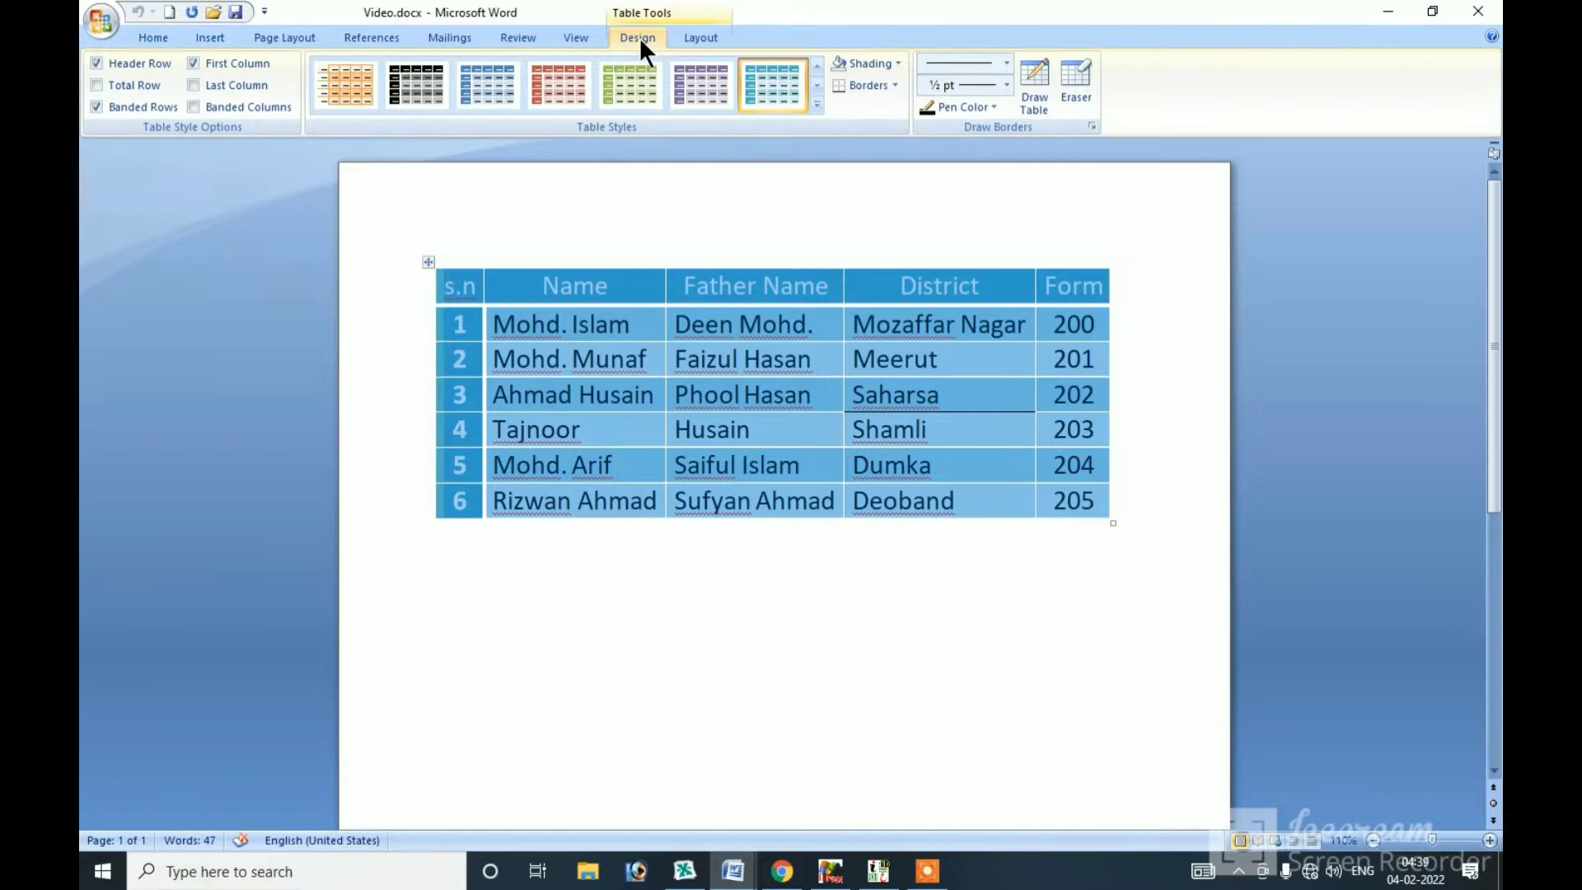
- Try the first table style, then choose Clear from the styles gallery and reselect the table
left_click(344, 89)
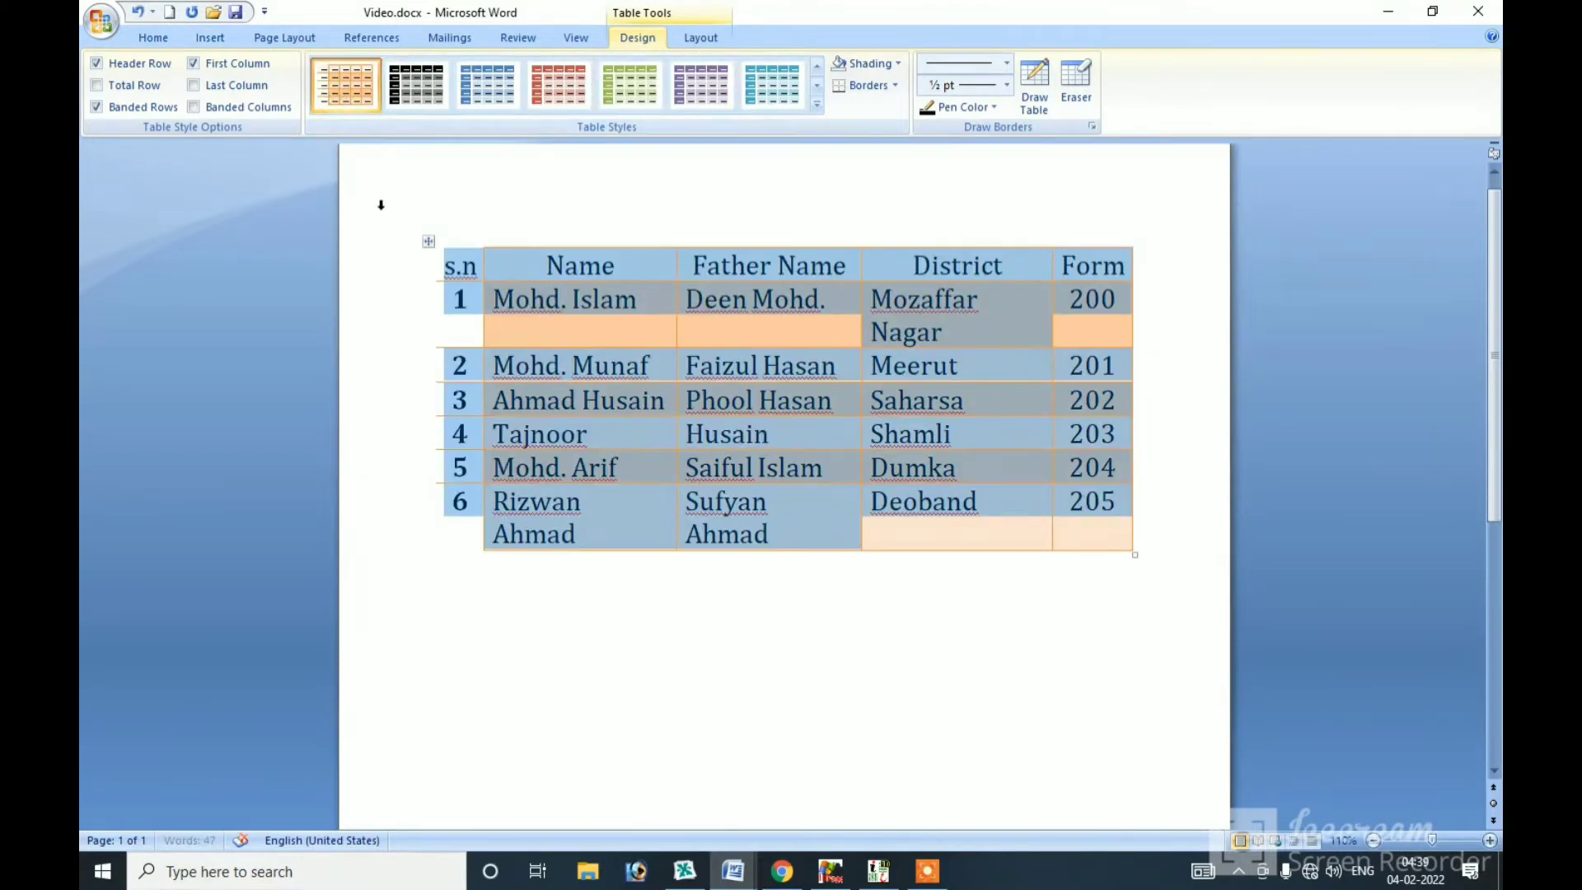
left_click(818, 100)
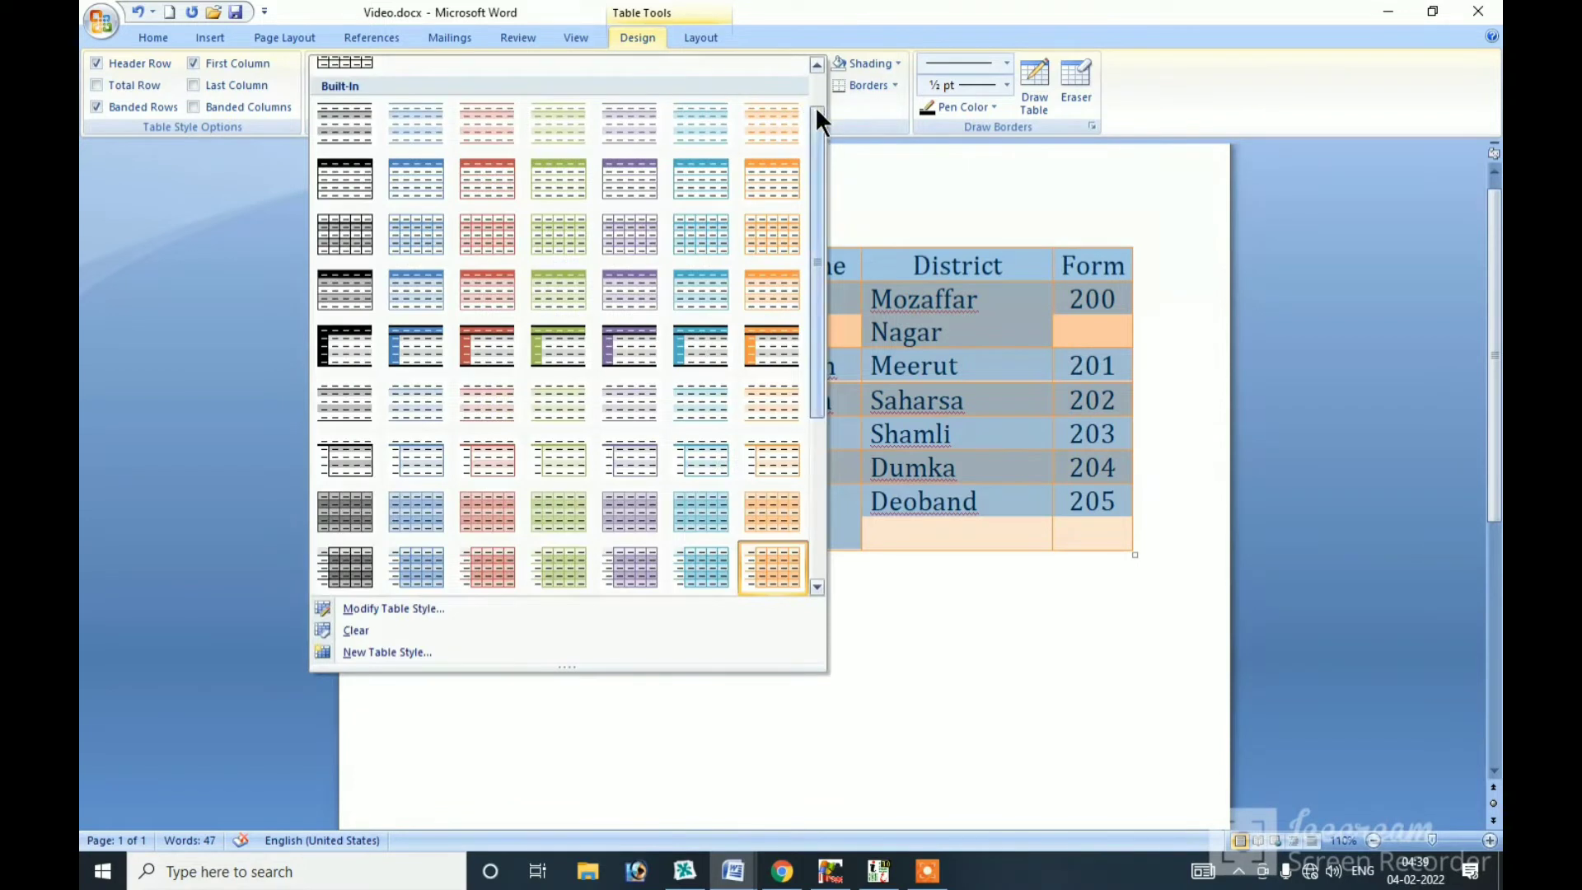
left_click(354, 630)
left_click(803, 369)
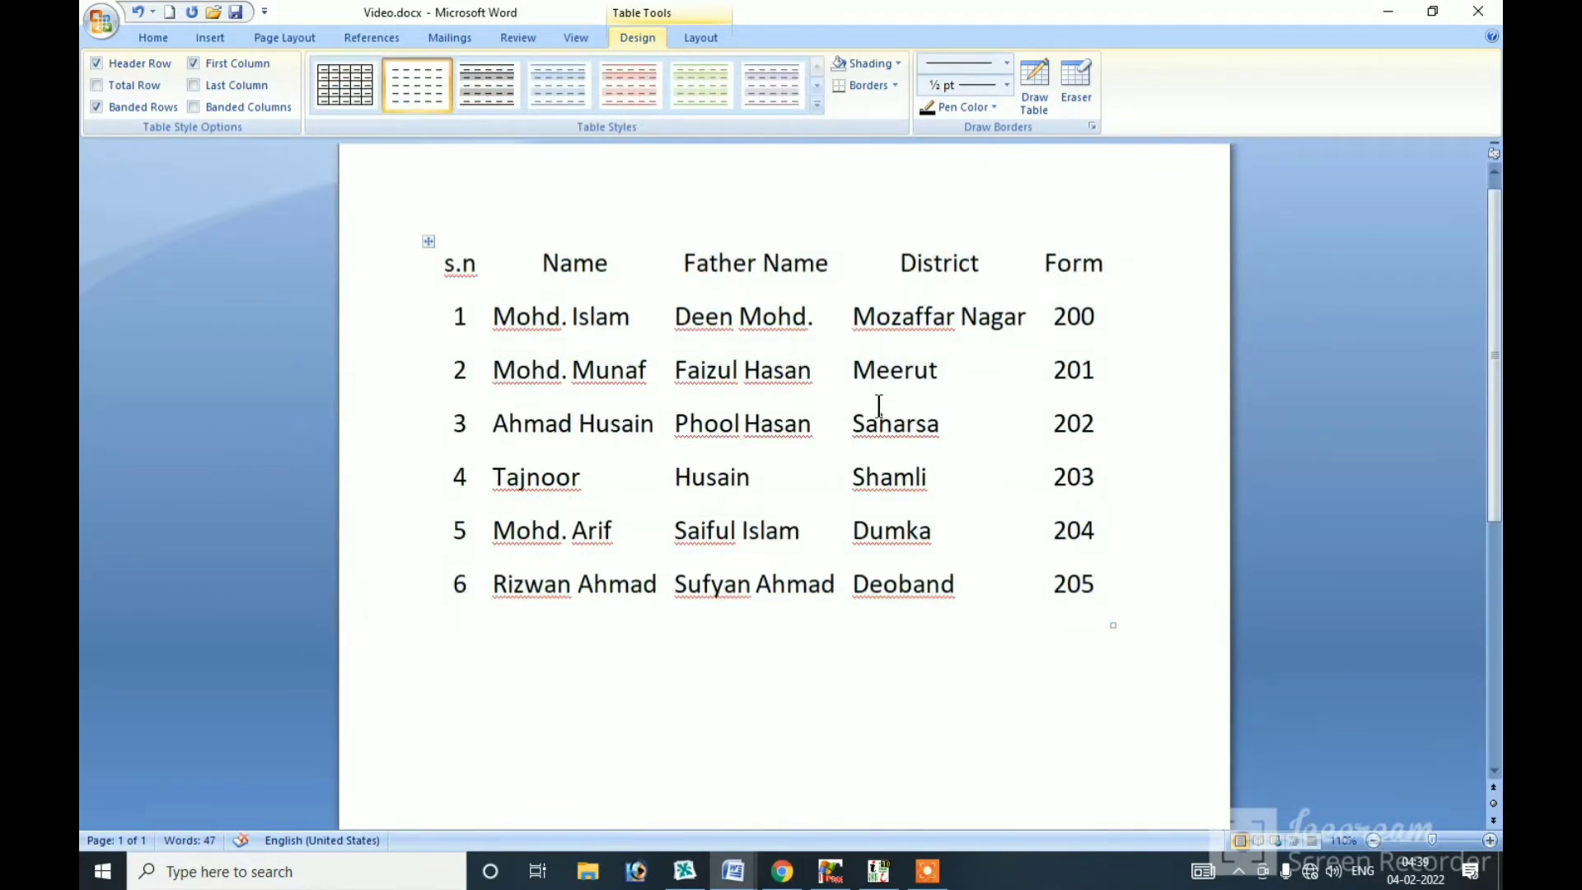
mouse_move(1100, 264)
left_mouse_down()
mouse_move(562, 504)
mouse_move(465, 586)
left_mouse_up()
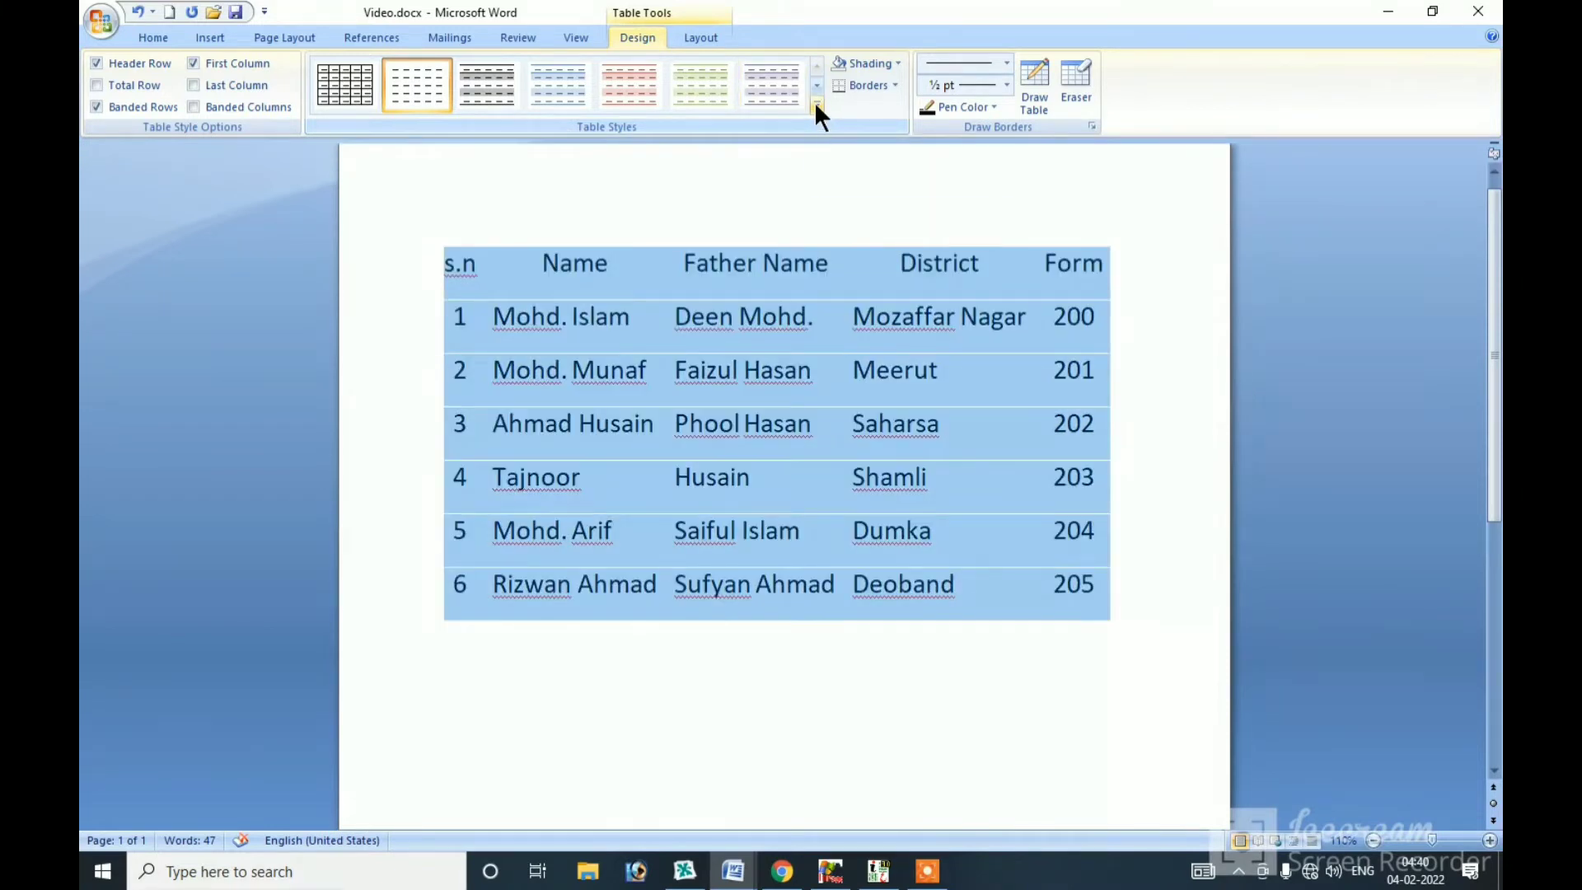
- Apply a blue grid table style with a blue header row and banded rows
left_click(816, 101)
mouse_move(816, 102)
left_mouse_down()
mouse_move(823, 314)
mouse_move(816, 210)
left_mouse_up()
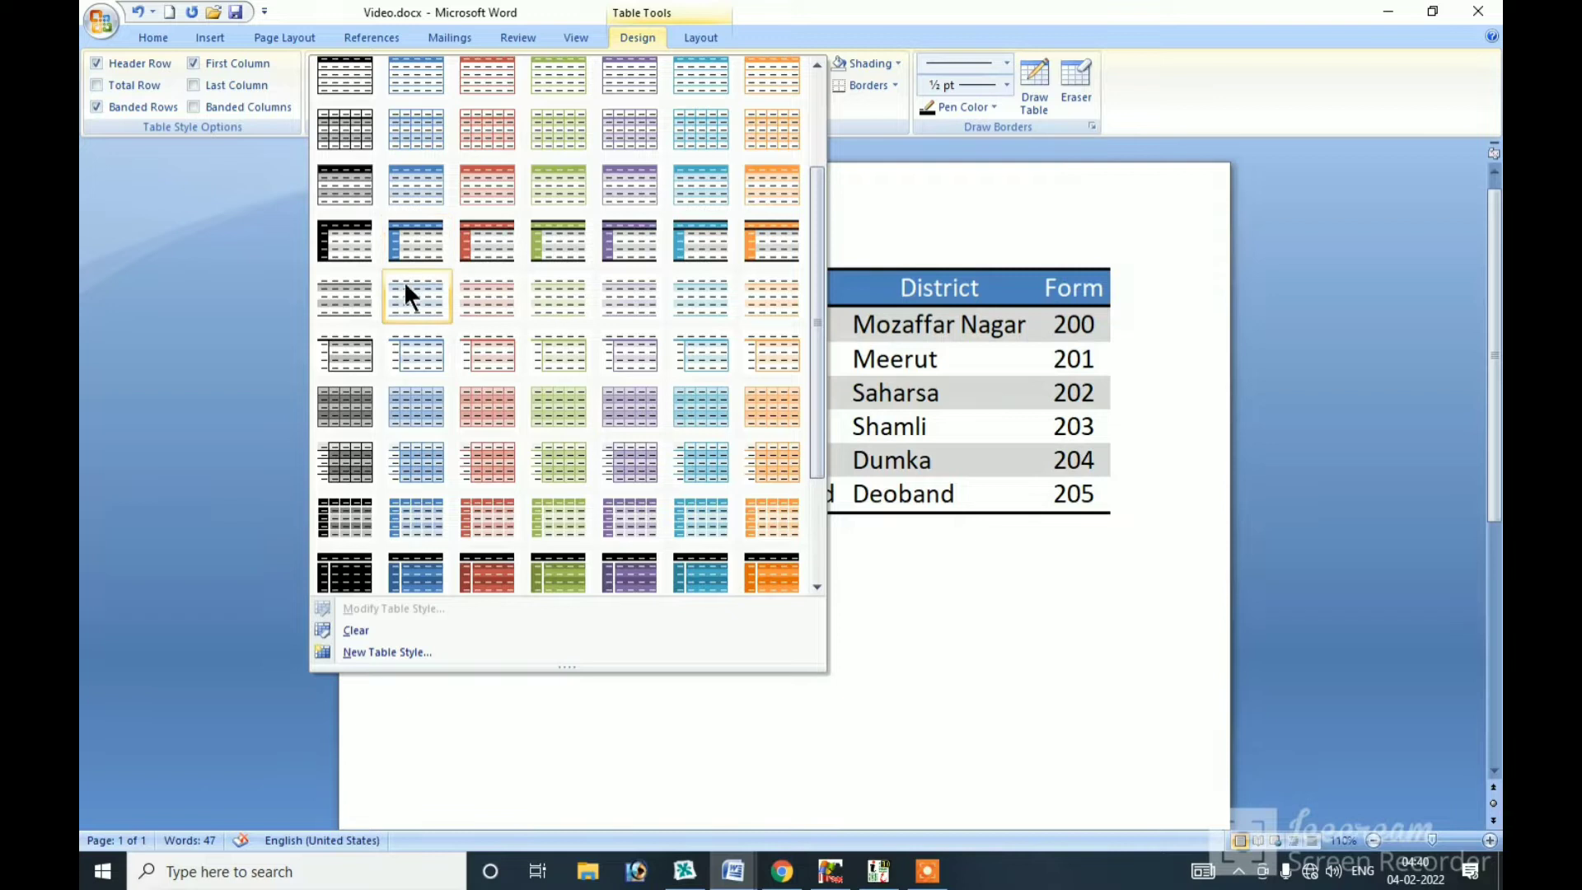
left_click(429, 511)
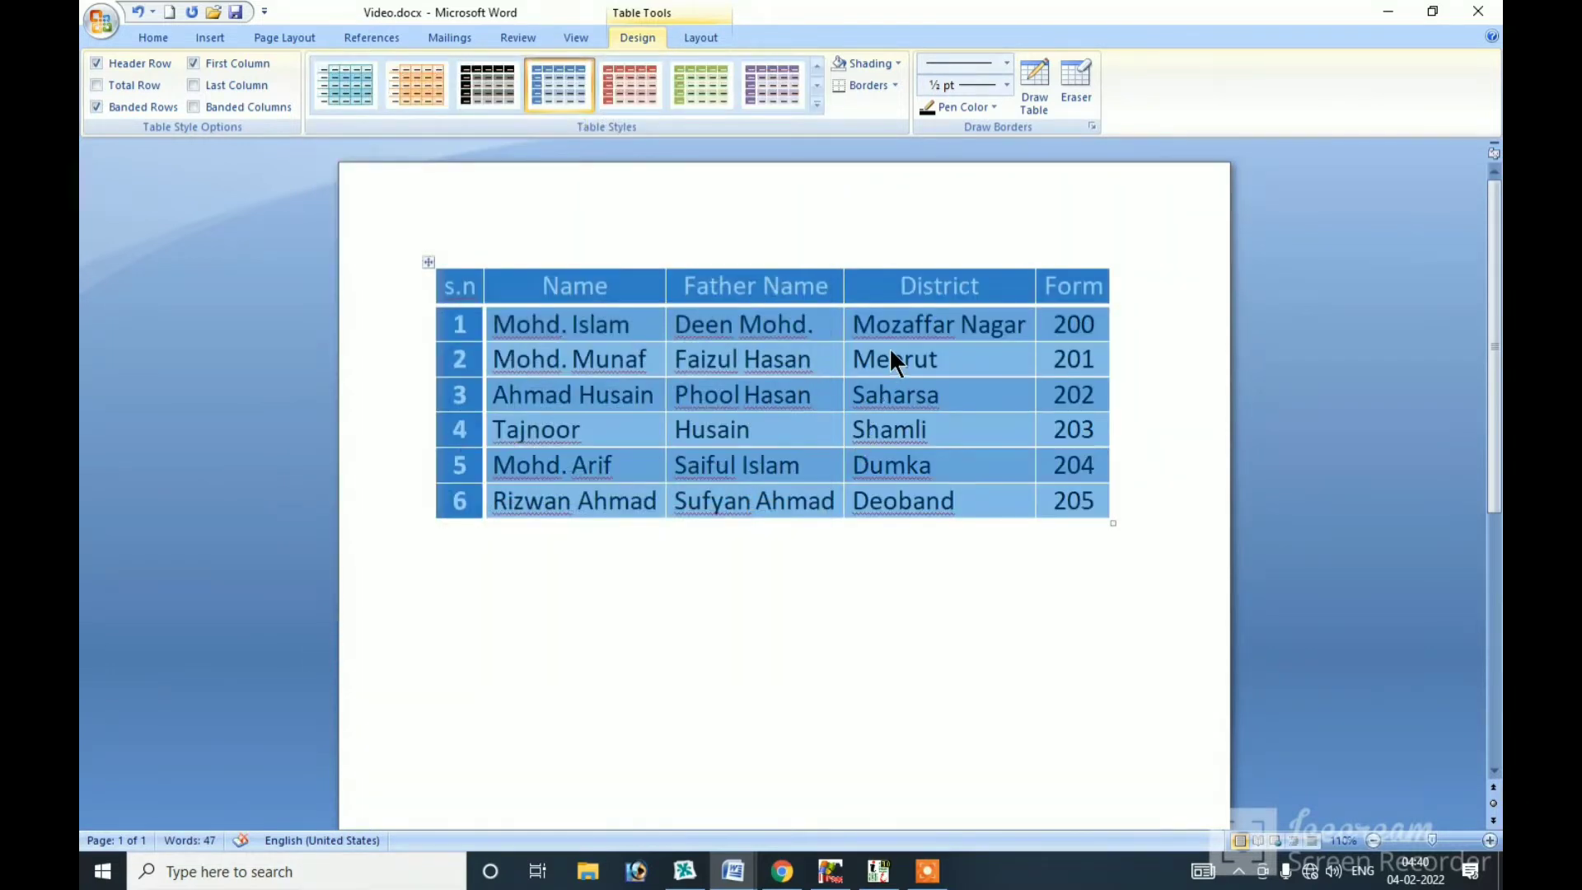
left_click(900, 66)
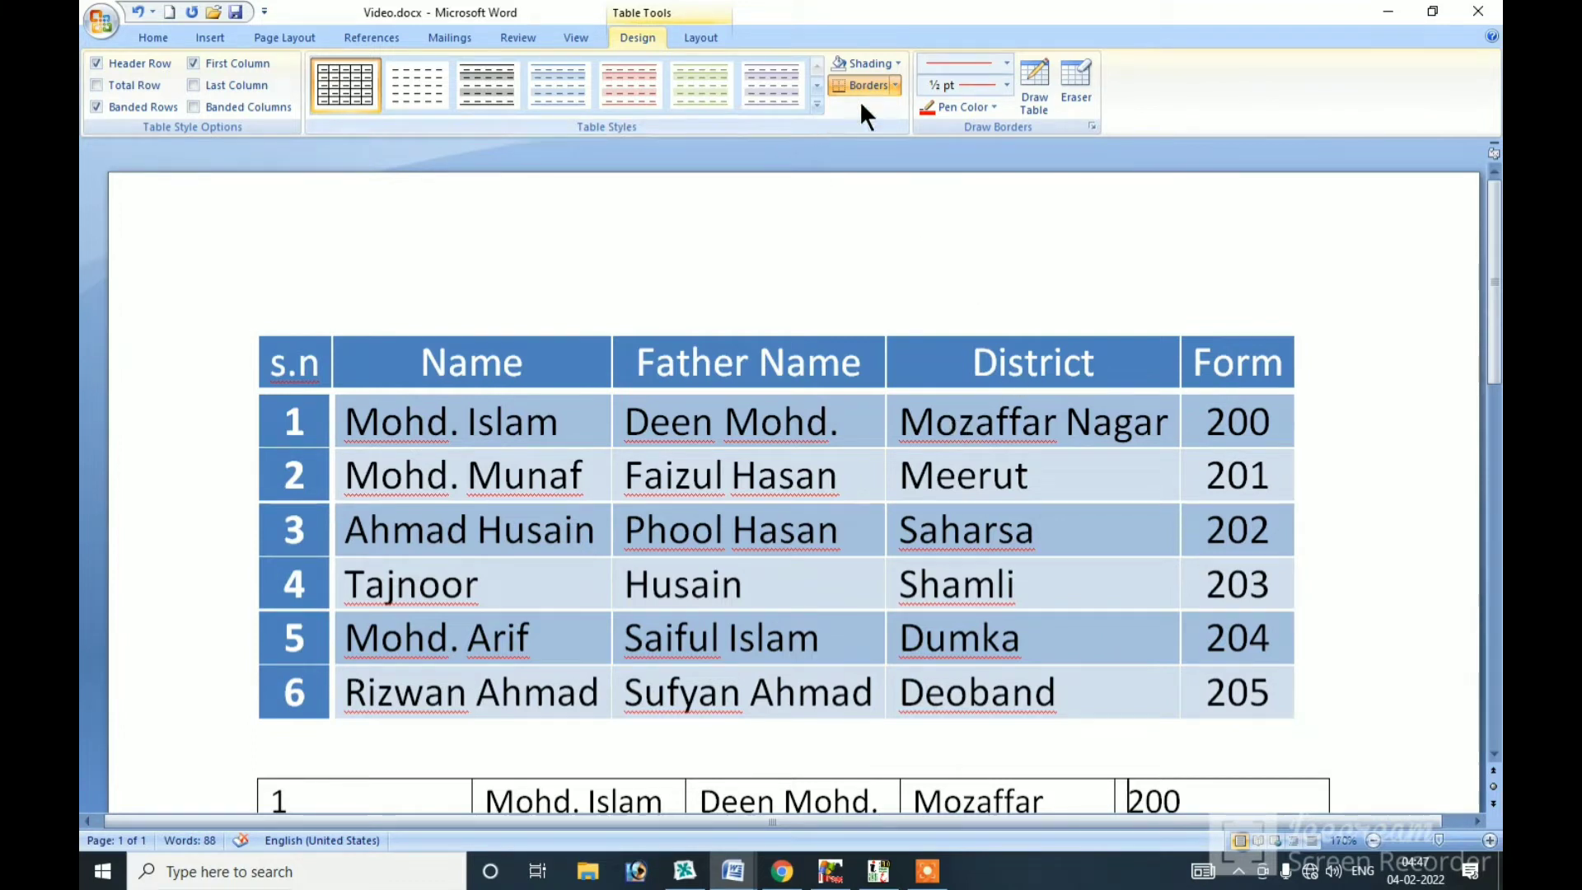
- Select the first row of the lower table and set the border pen colour to green
left_click(897, 62)
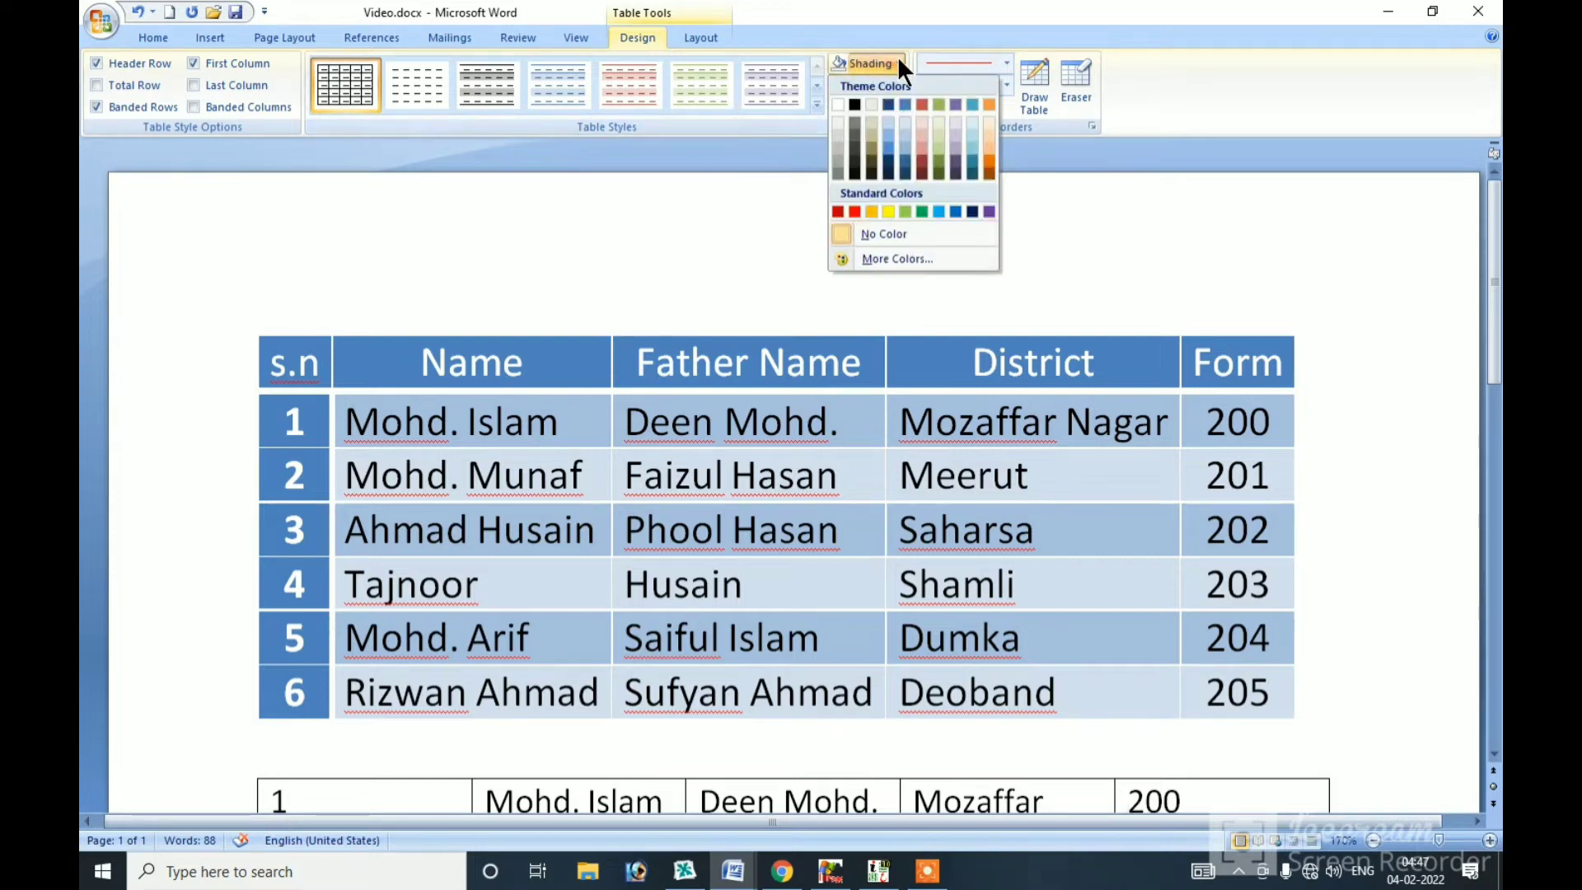
scroll(791, 478, "down", 5)
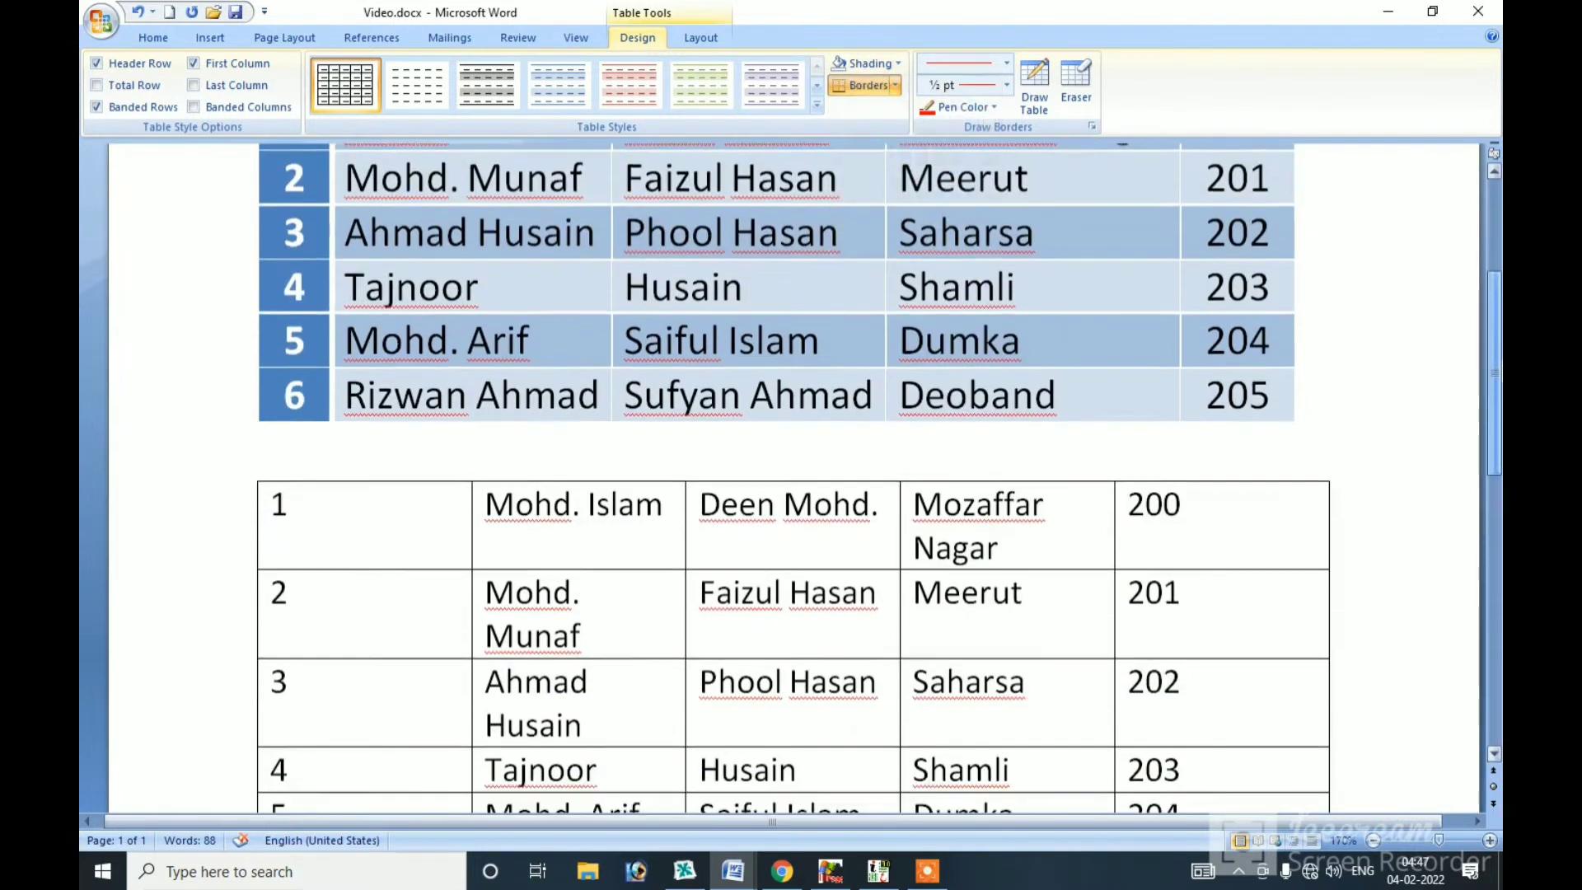
mouse_move(321, 317)
left_mouse_down()
mouse_move(1230, 328)
mouse_move(332, 671)
left_mouse_up()
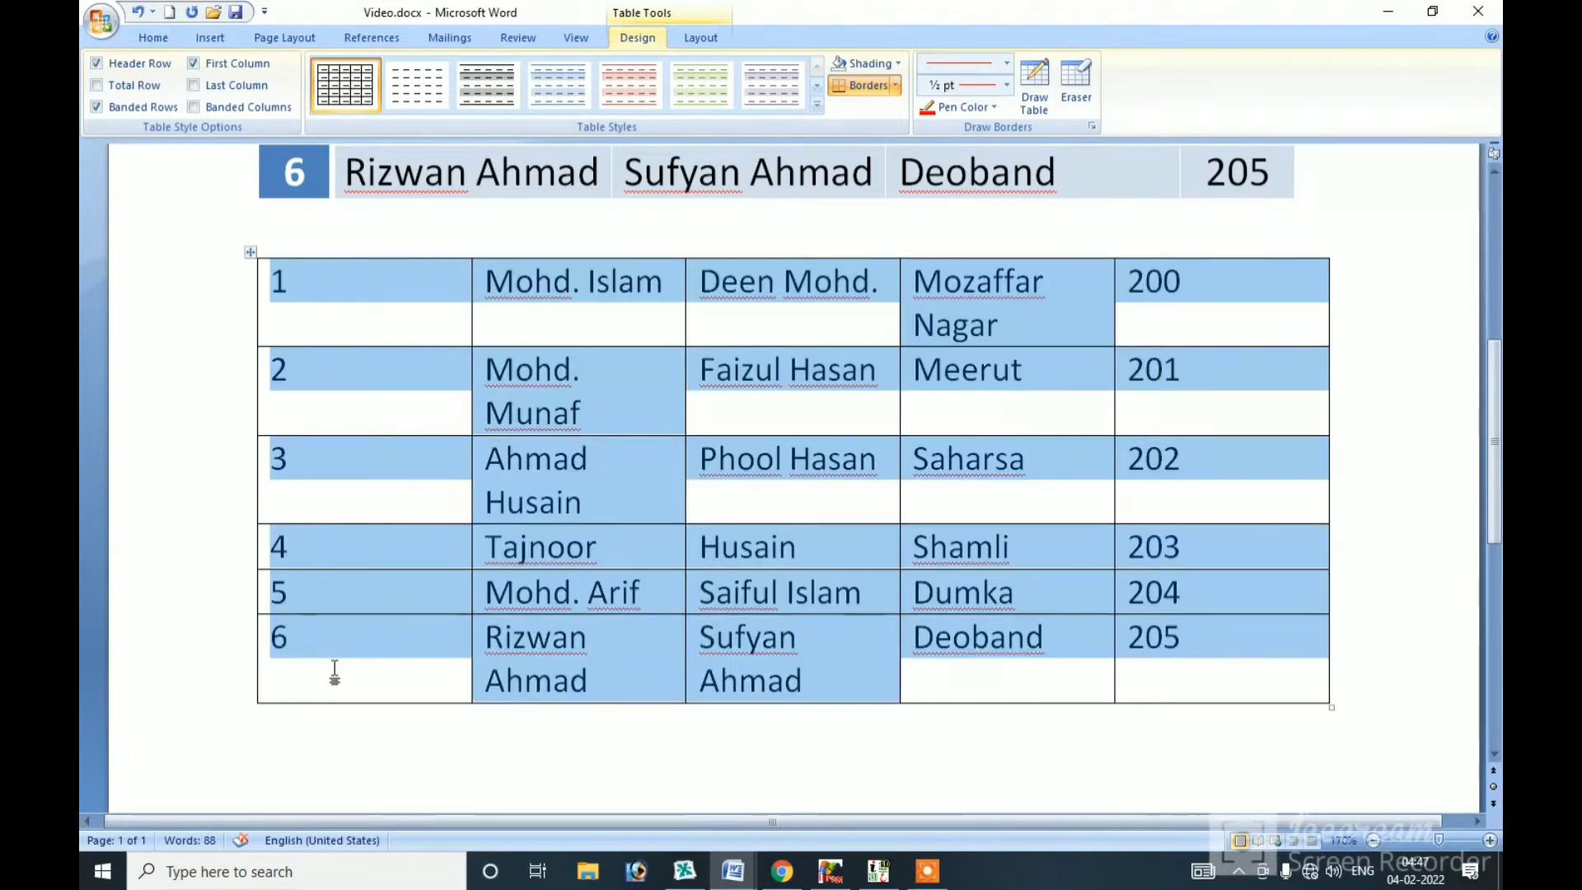
left_click(895, 85)
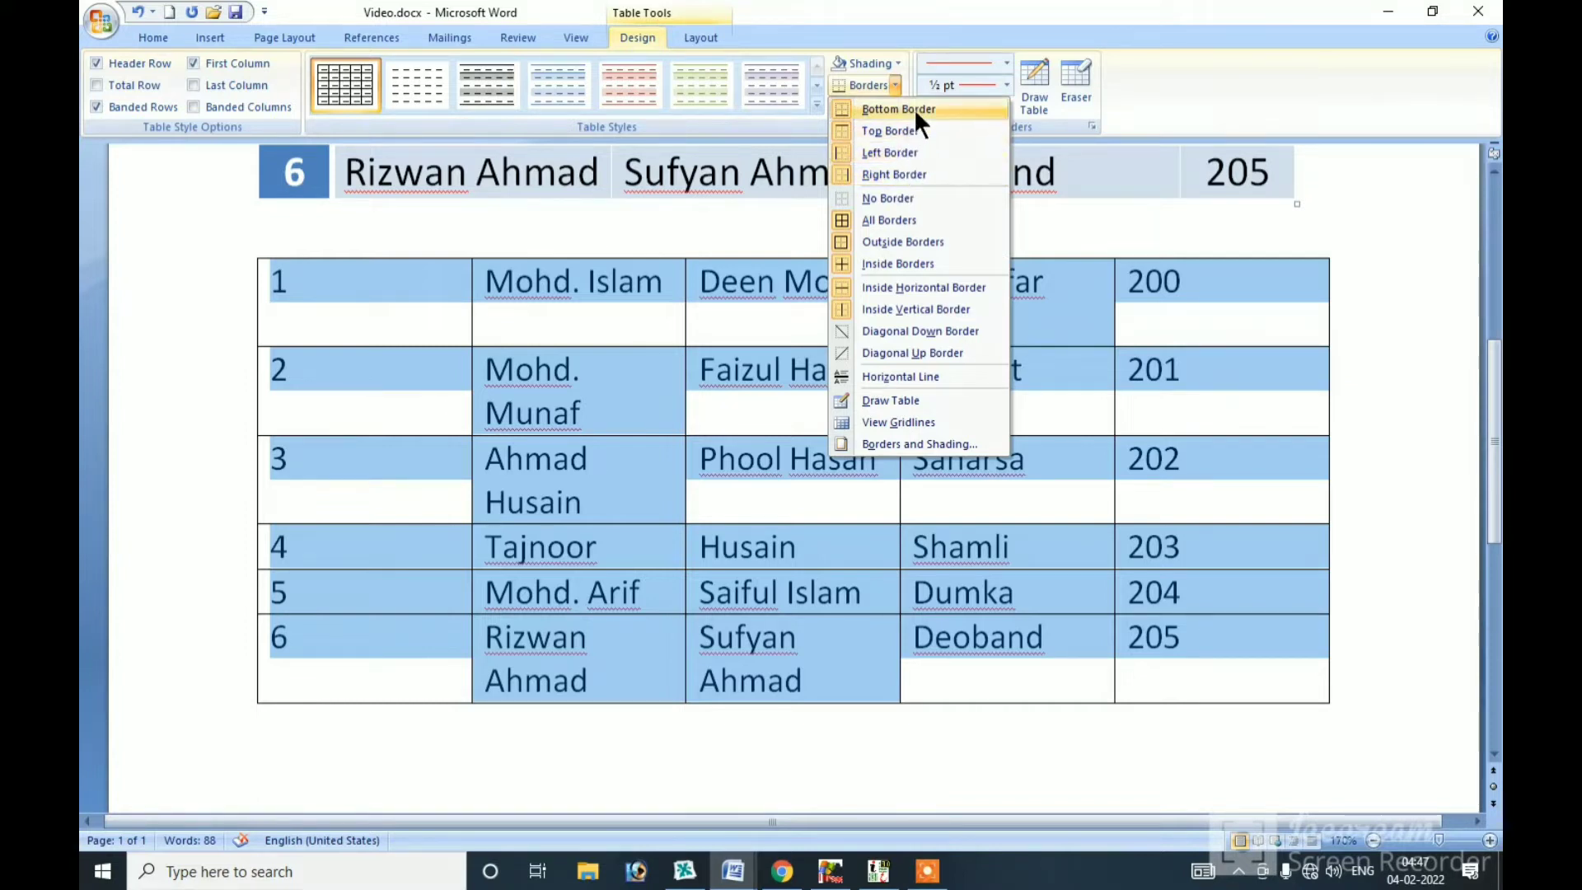
left_click(898, 29)
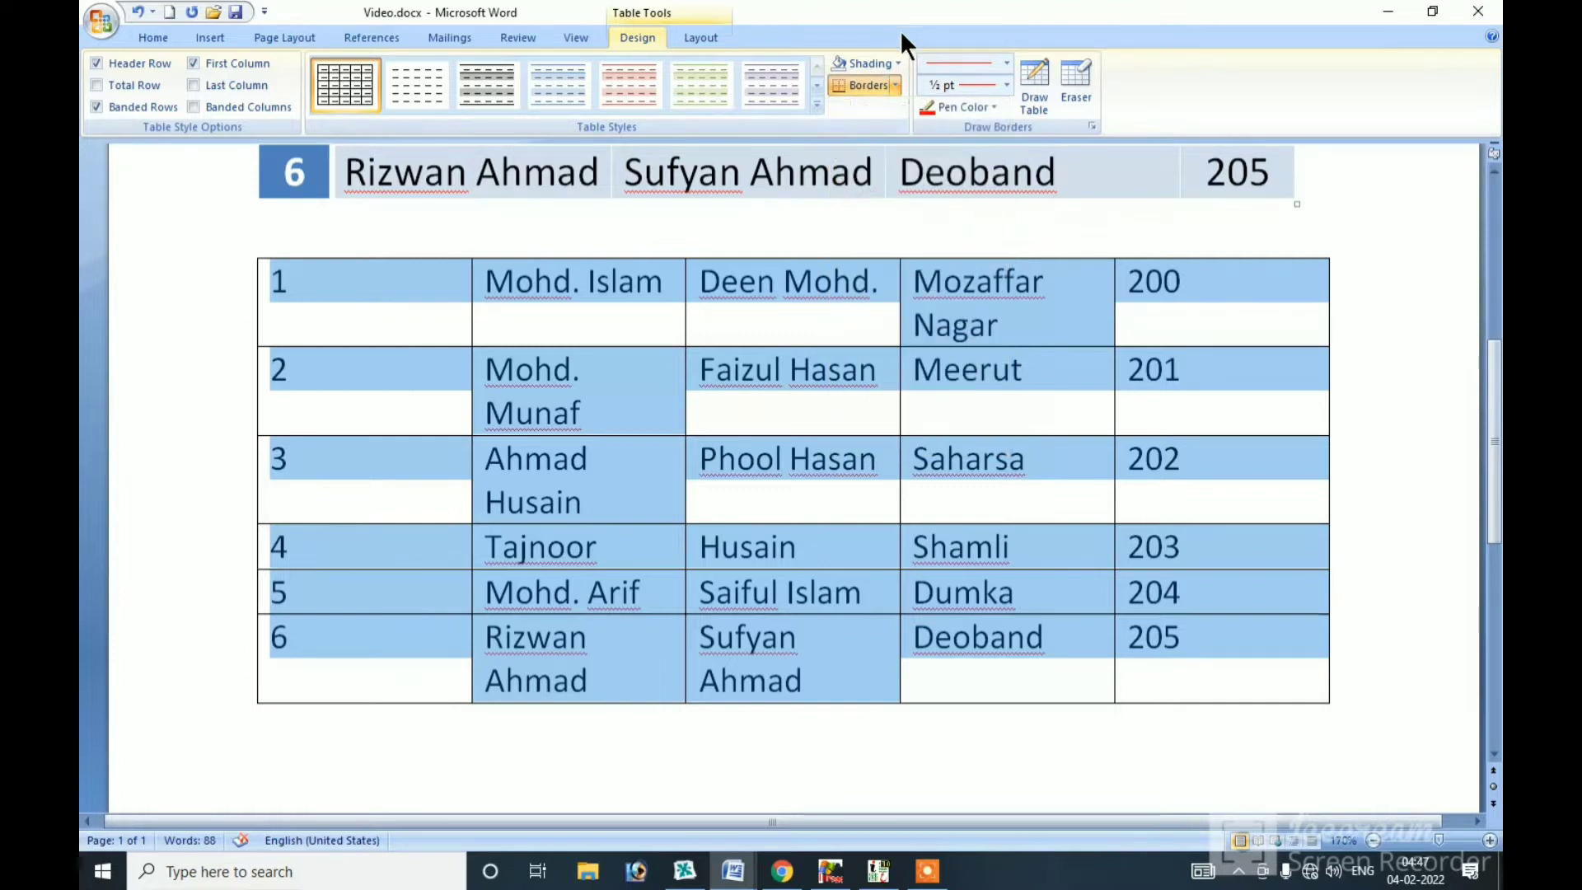
left_click(997, 109)
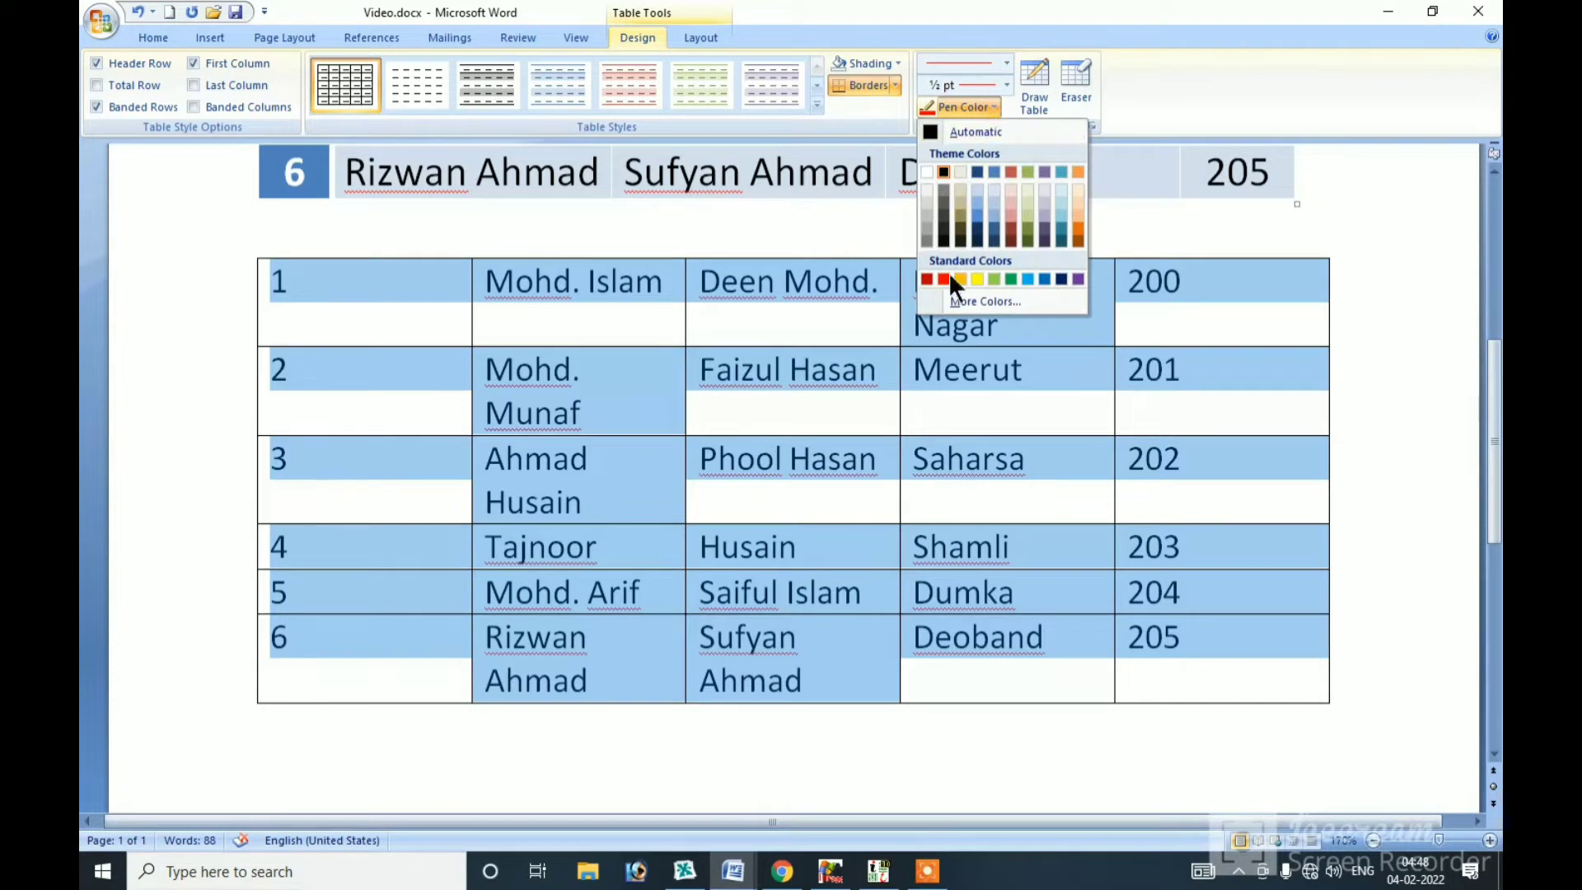
left_click(1011, 278)
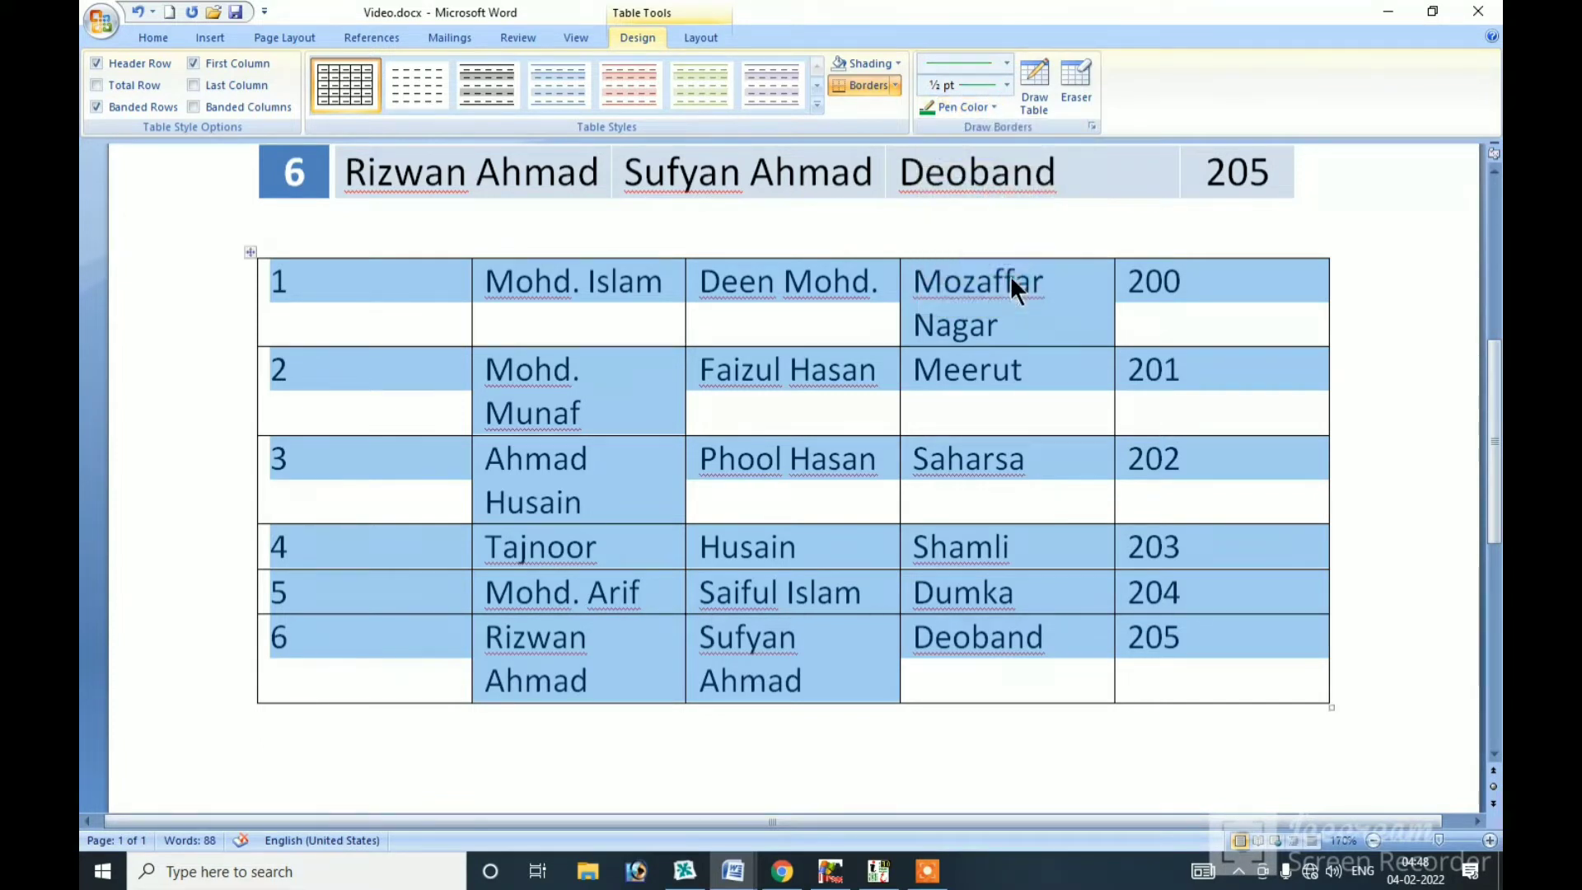
- Set the border pen to a dashed line style with 3 pt weight
left_click(1006, 63)
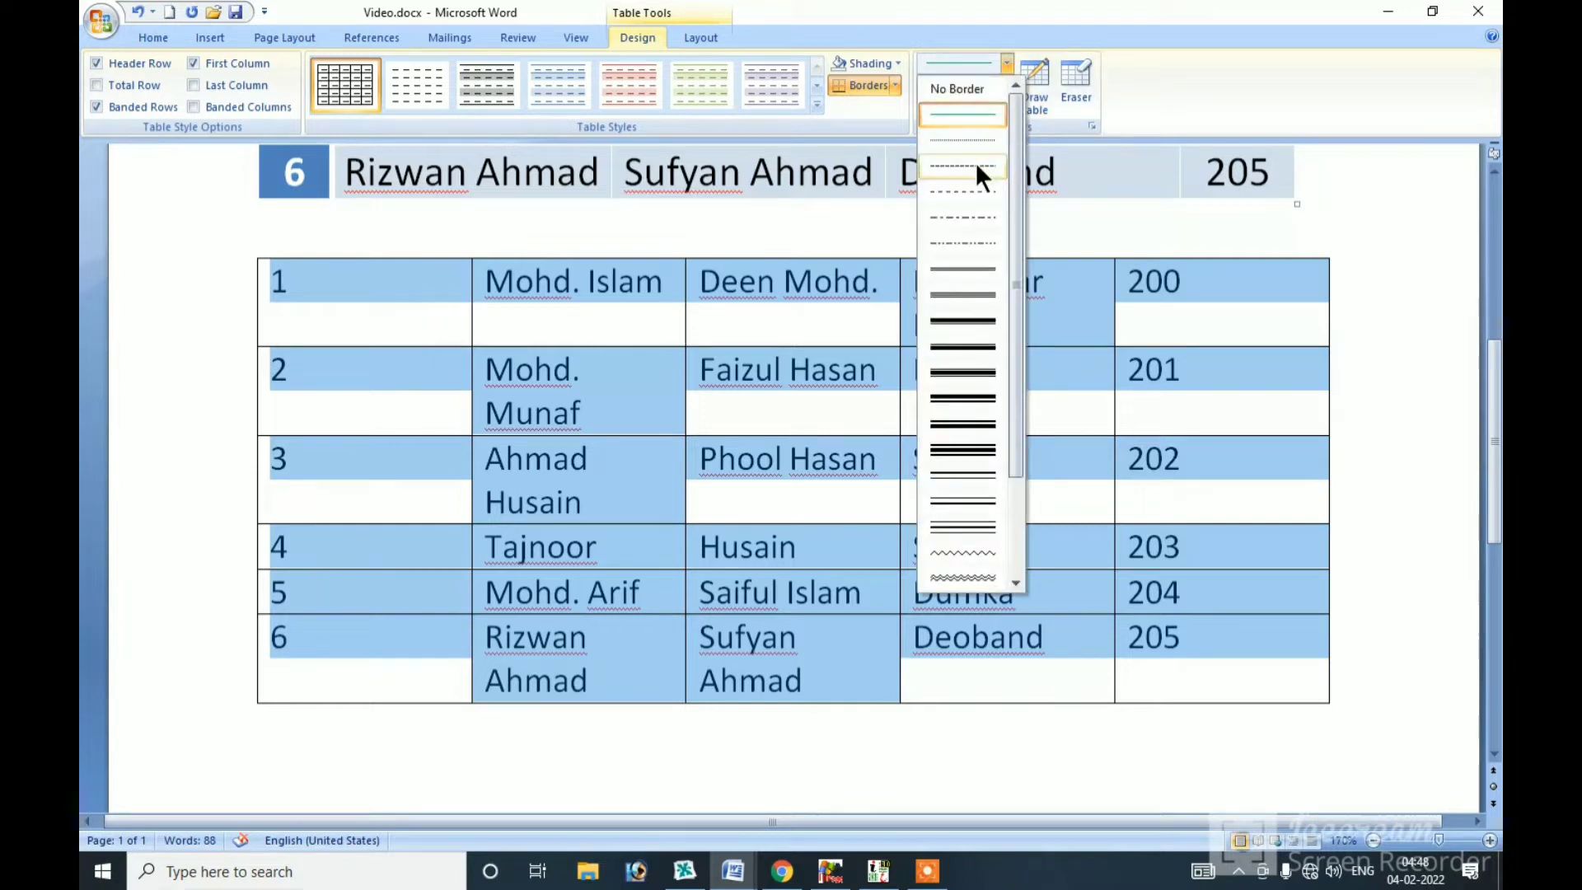
left_click(1007, 63)
left_click(1005, 85)
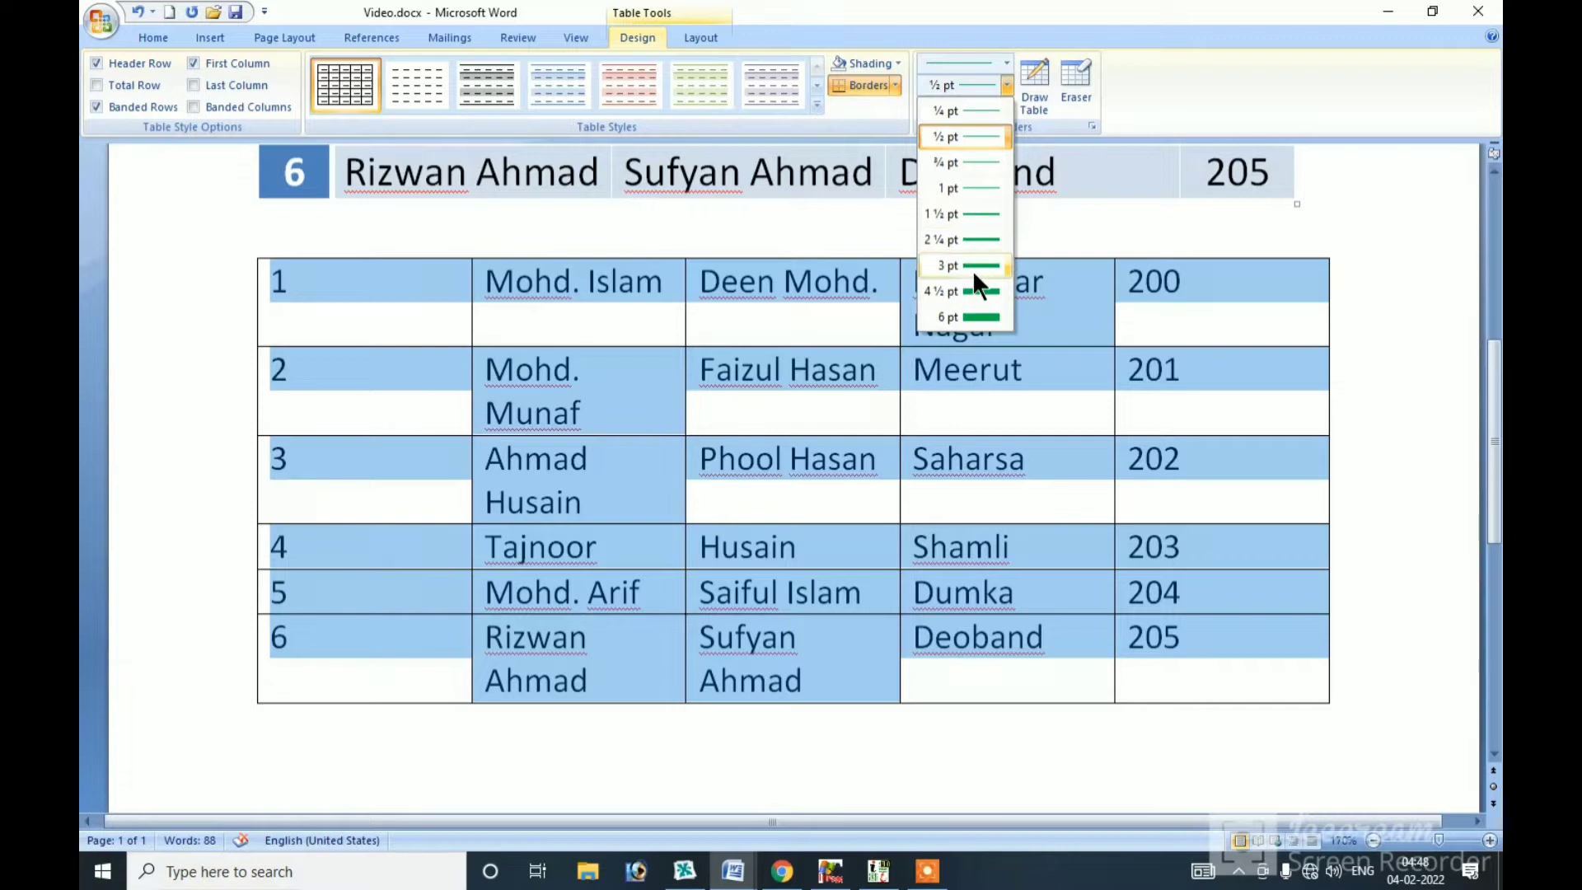
left_click(972, 265)
left_click(1005, 62)
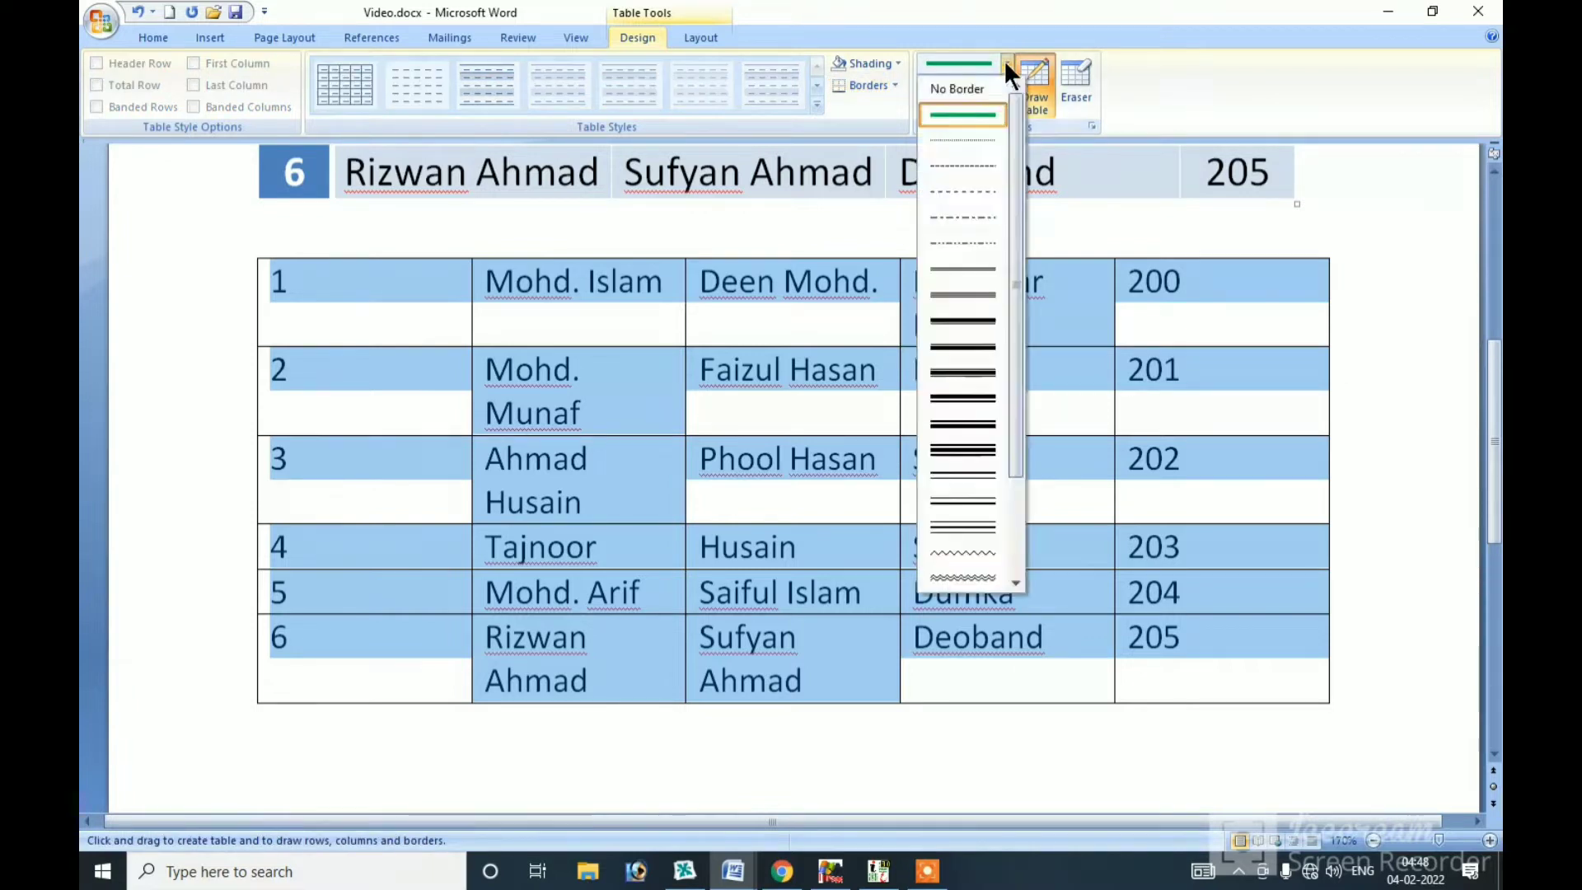
left_click(960, 165)
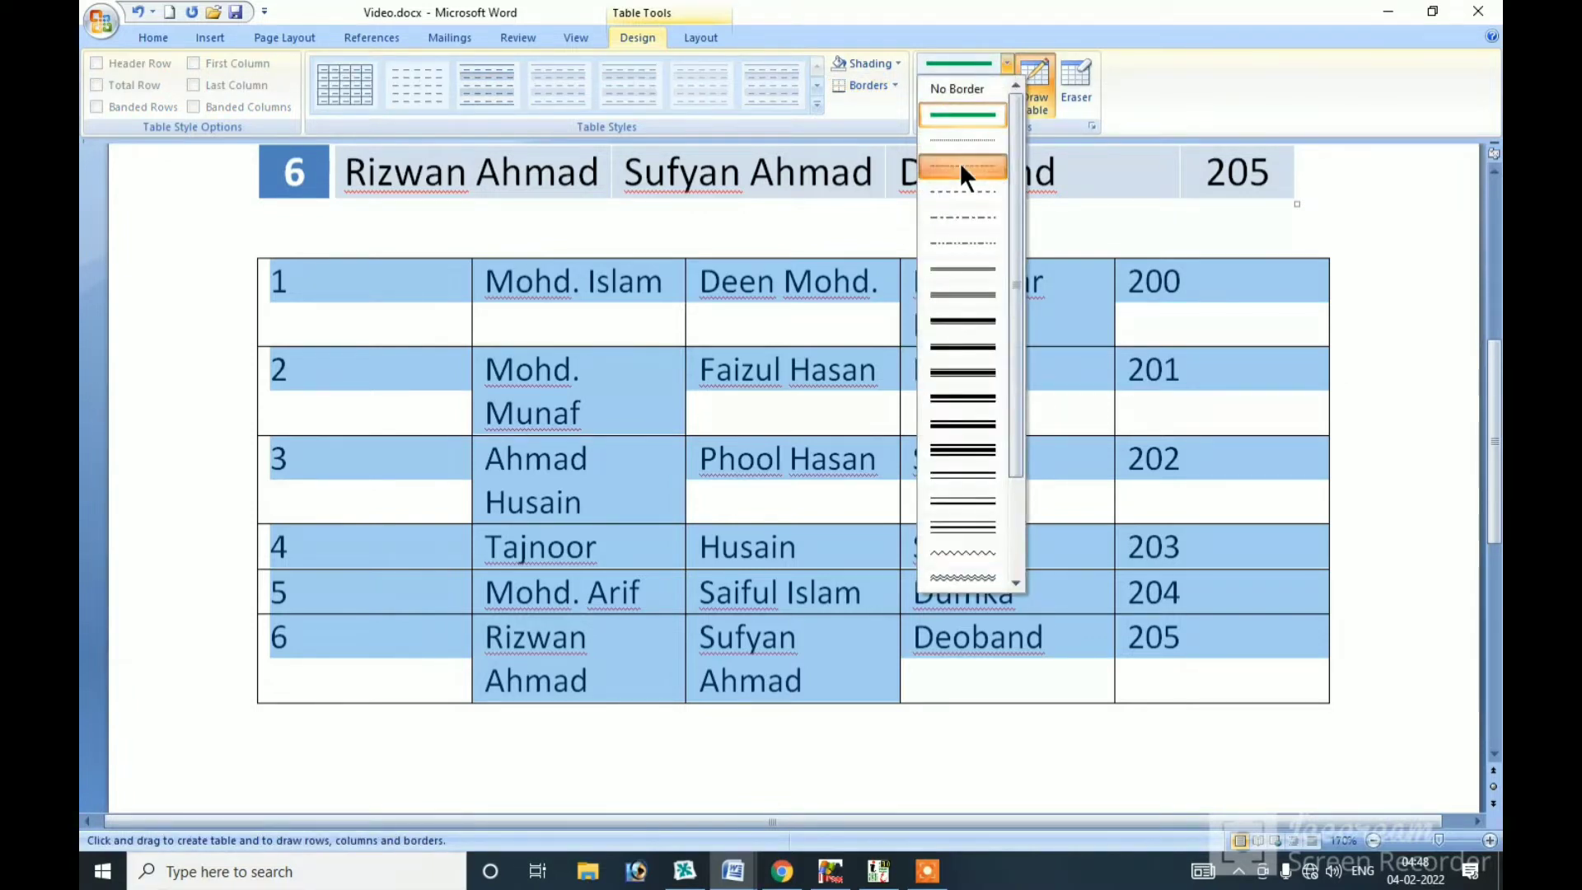
- Apply No Border to the selected table, then place the cursor in row 1
left_click(894, 85)
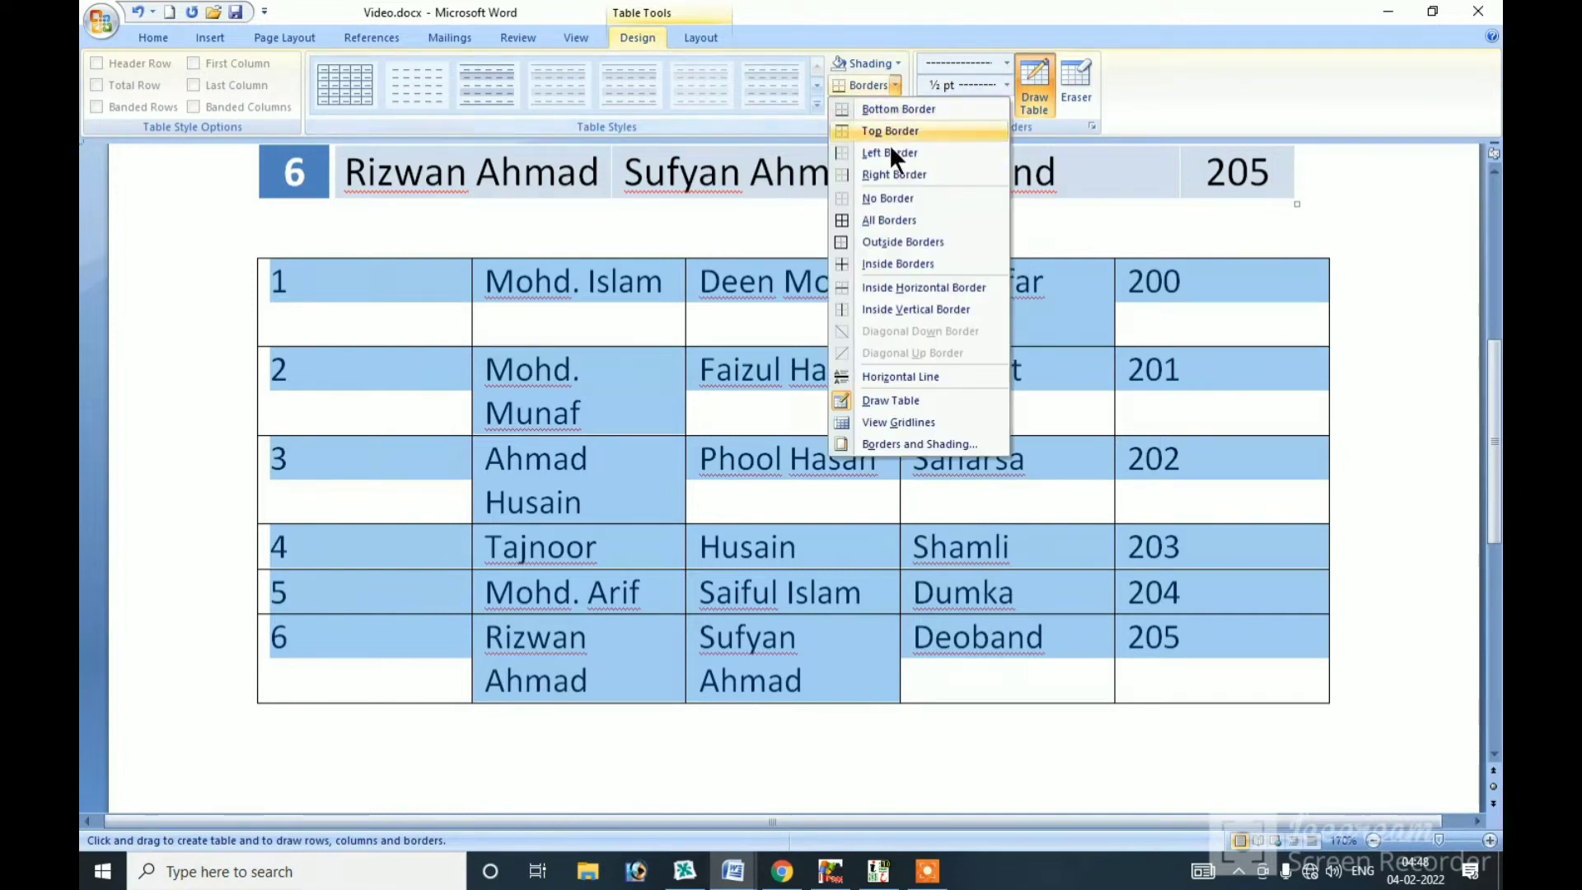
left_click(877, 215)
left_click(777, 292)
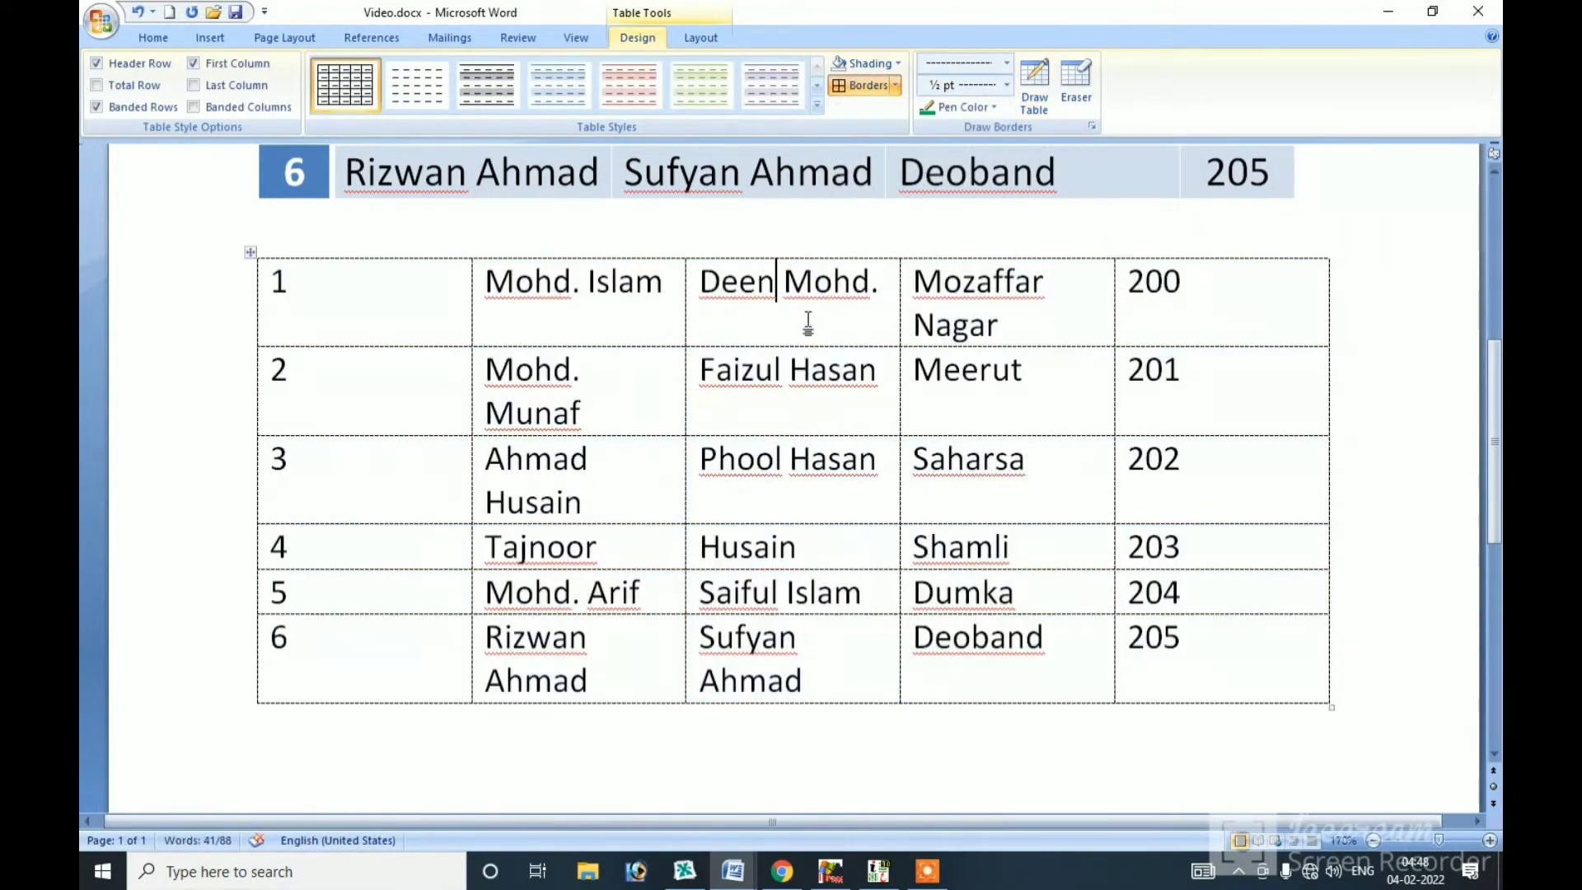
left_click(1201, 296)
- Select the whole student table and apply the standard Red shading
left_click_drag(1154, 326, 338, 657)
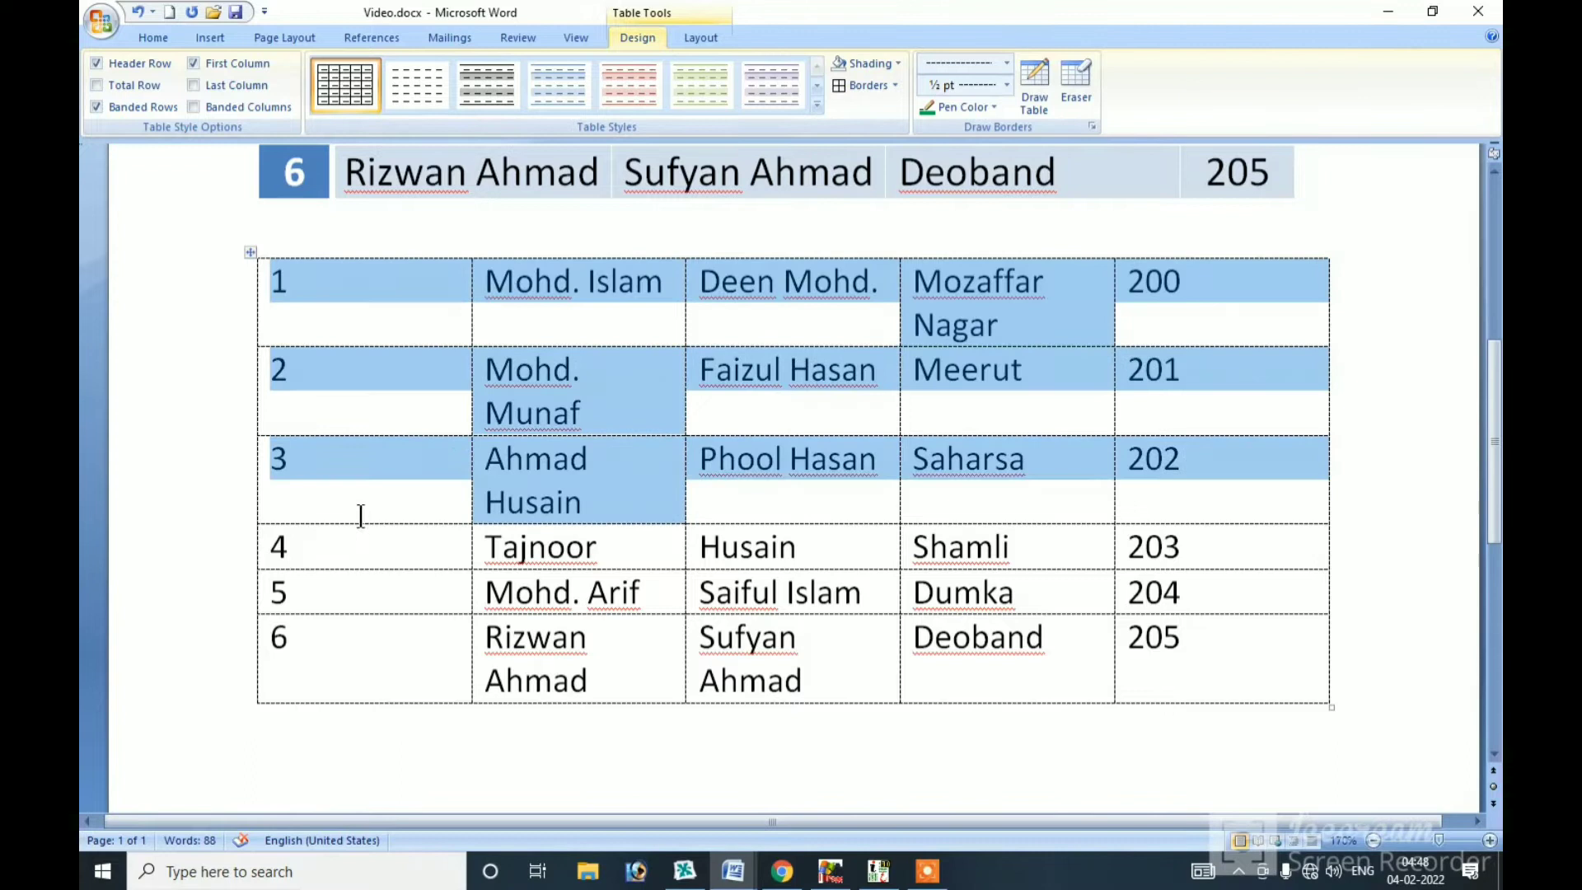
left_click(994, 107)
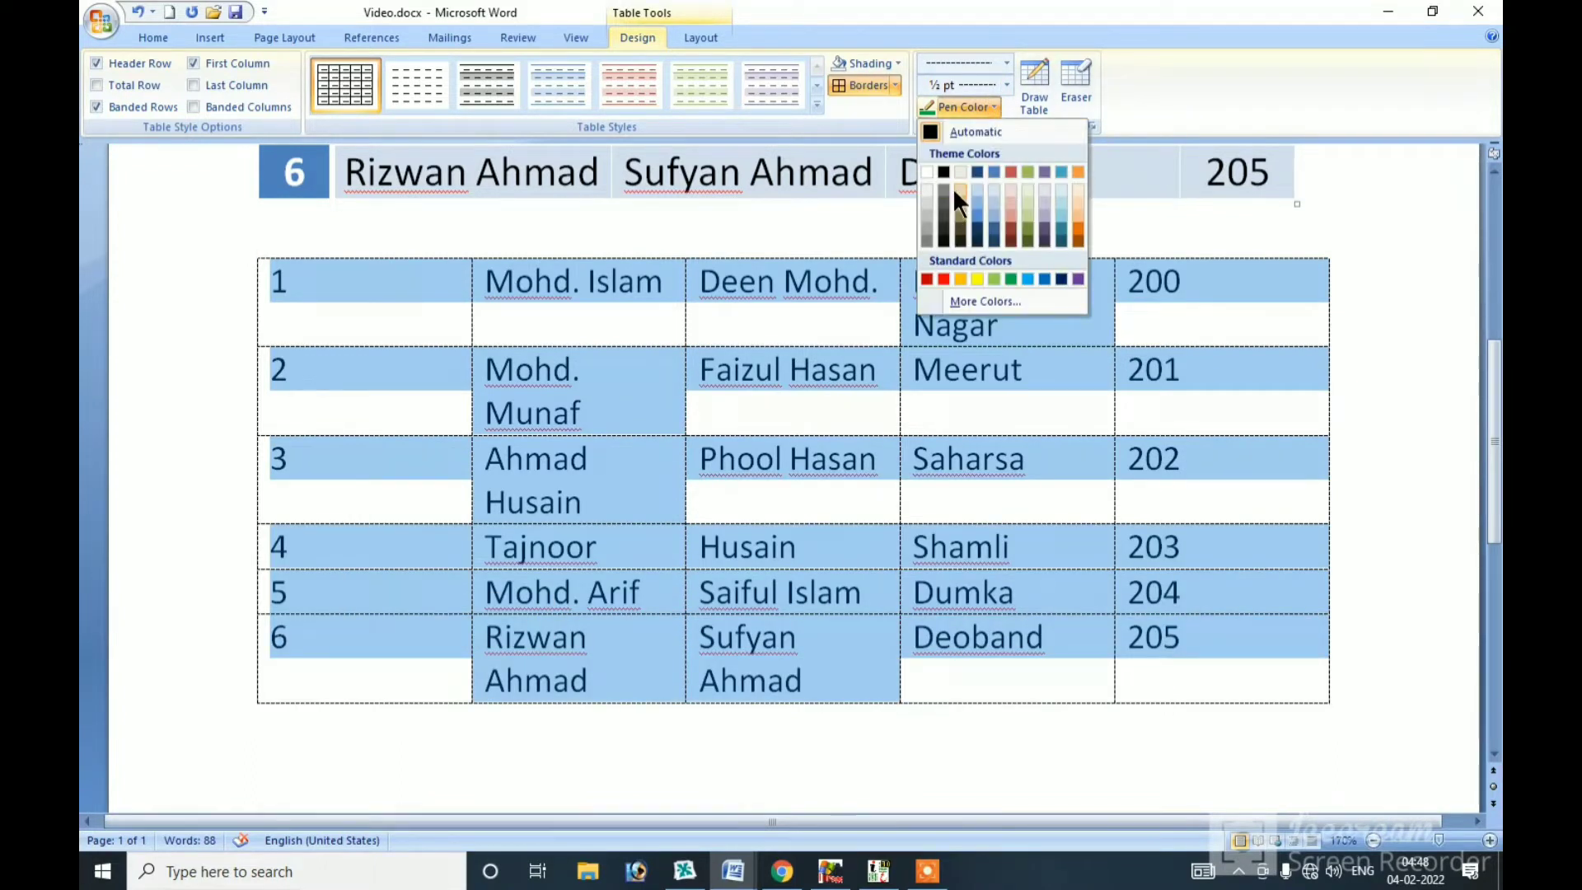
left_click(898, 62)
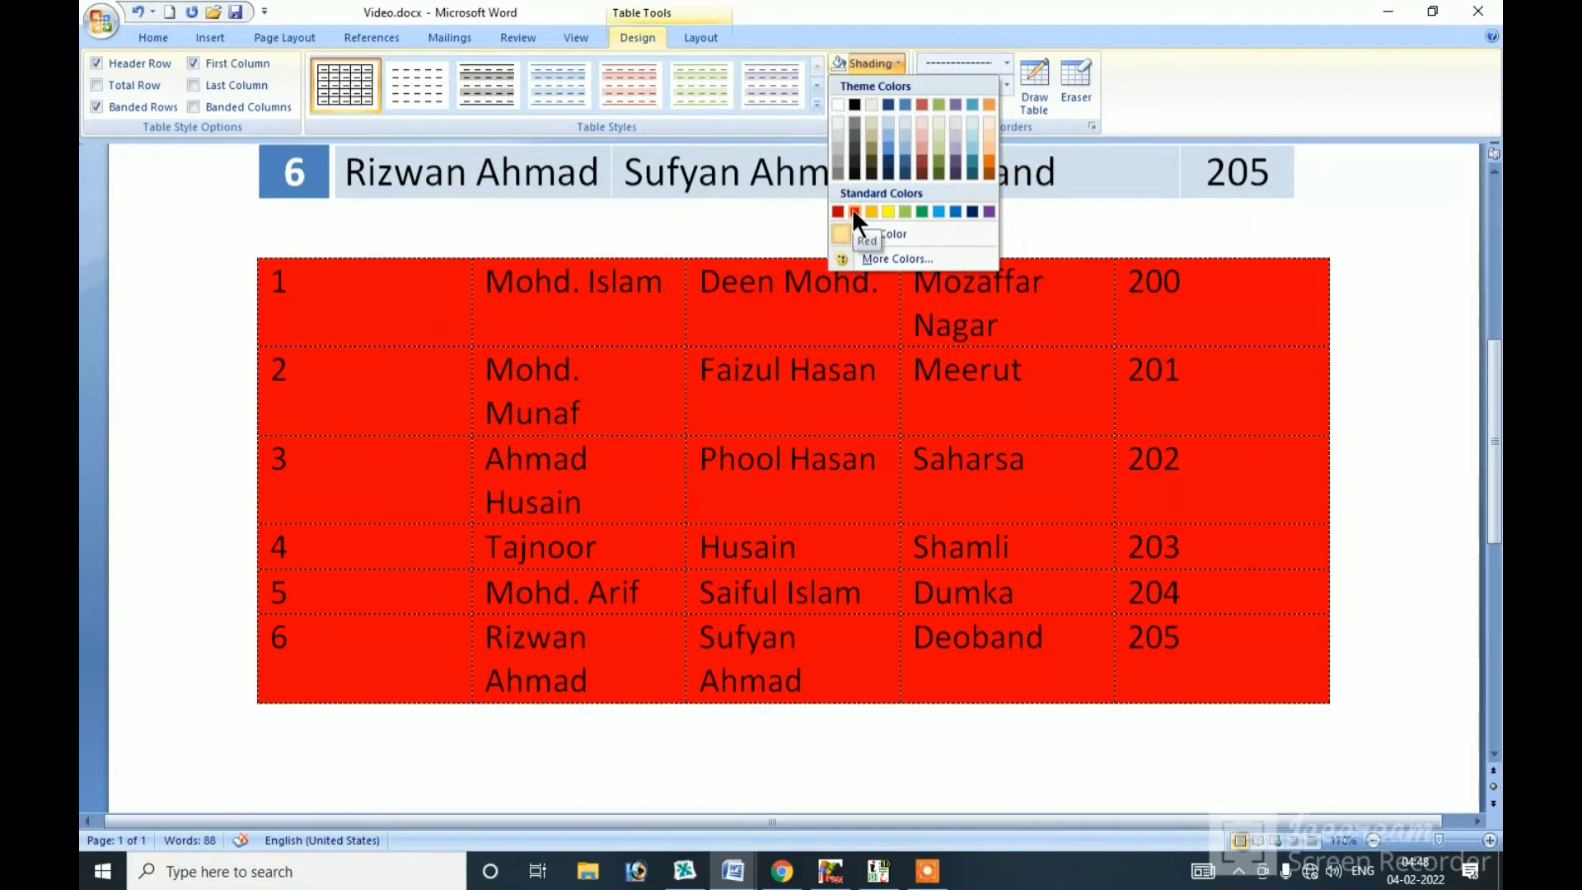
left_click(852, 211)
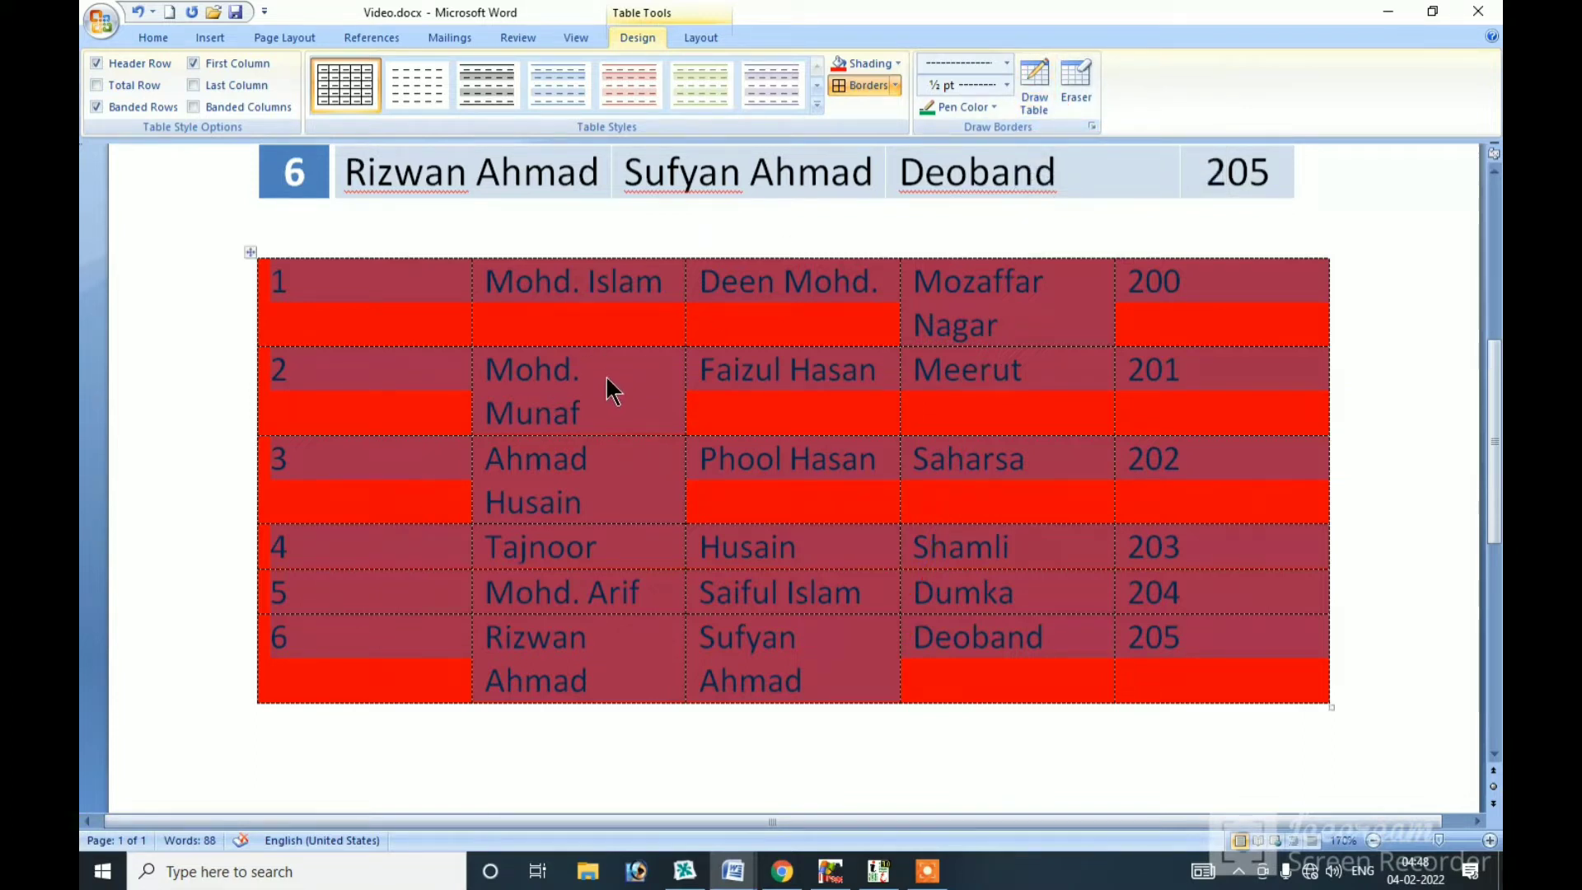
- Draw a vertical partition in row 2's name cell, then erase it with Eraser
left_click(1036, 115)
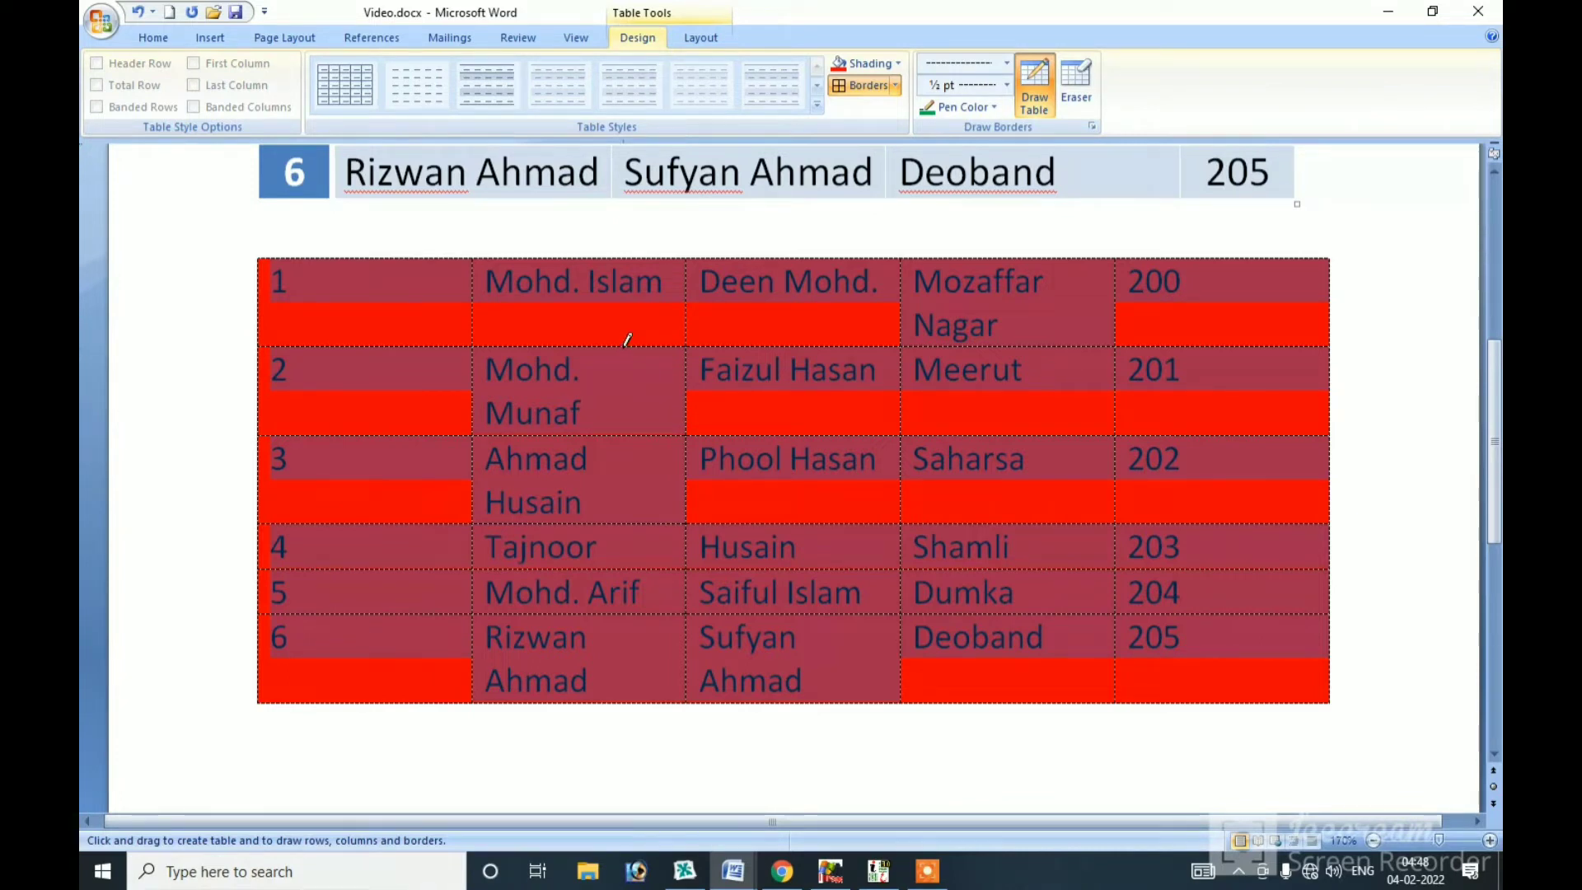
left_click_drag(623, 346, 624, 433)
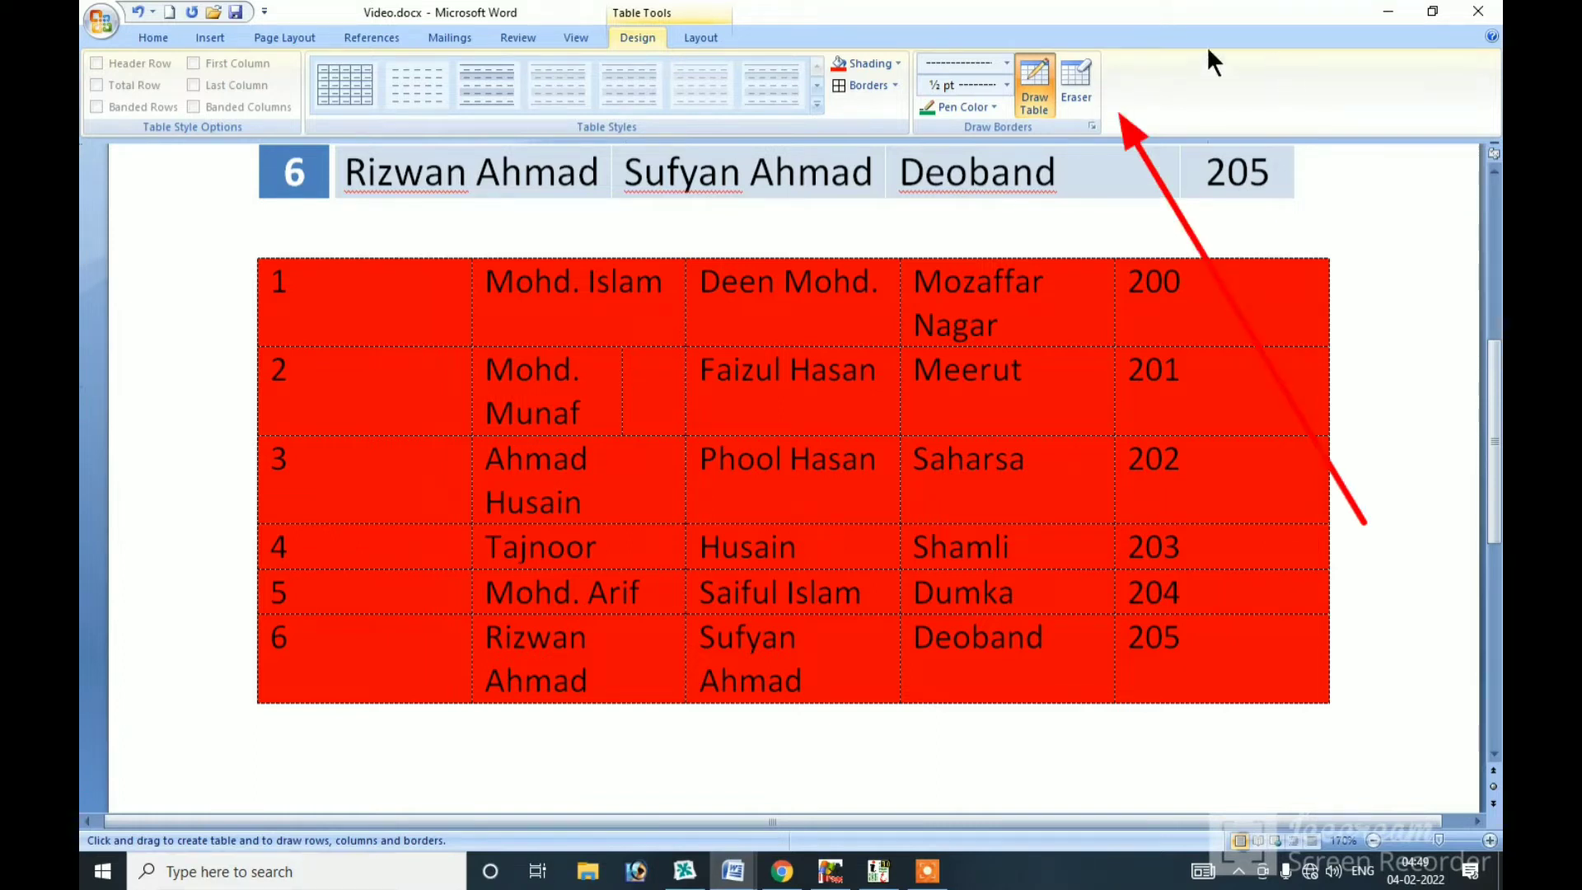
left_click(1082, 99)
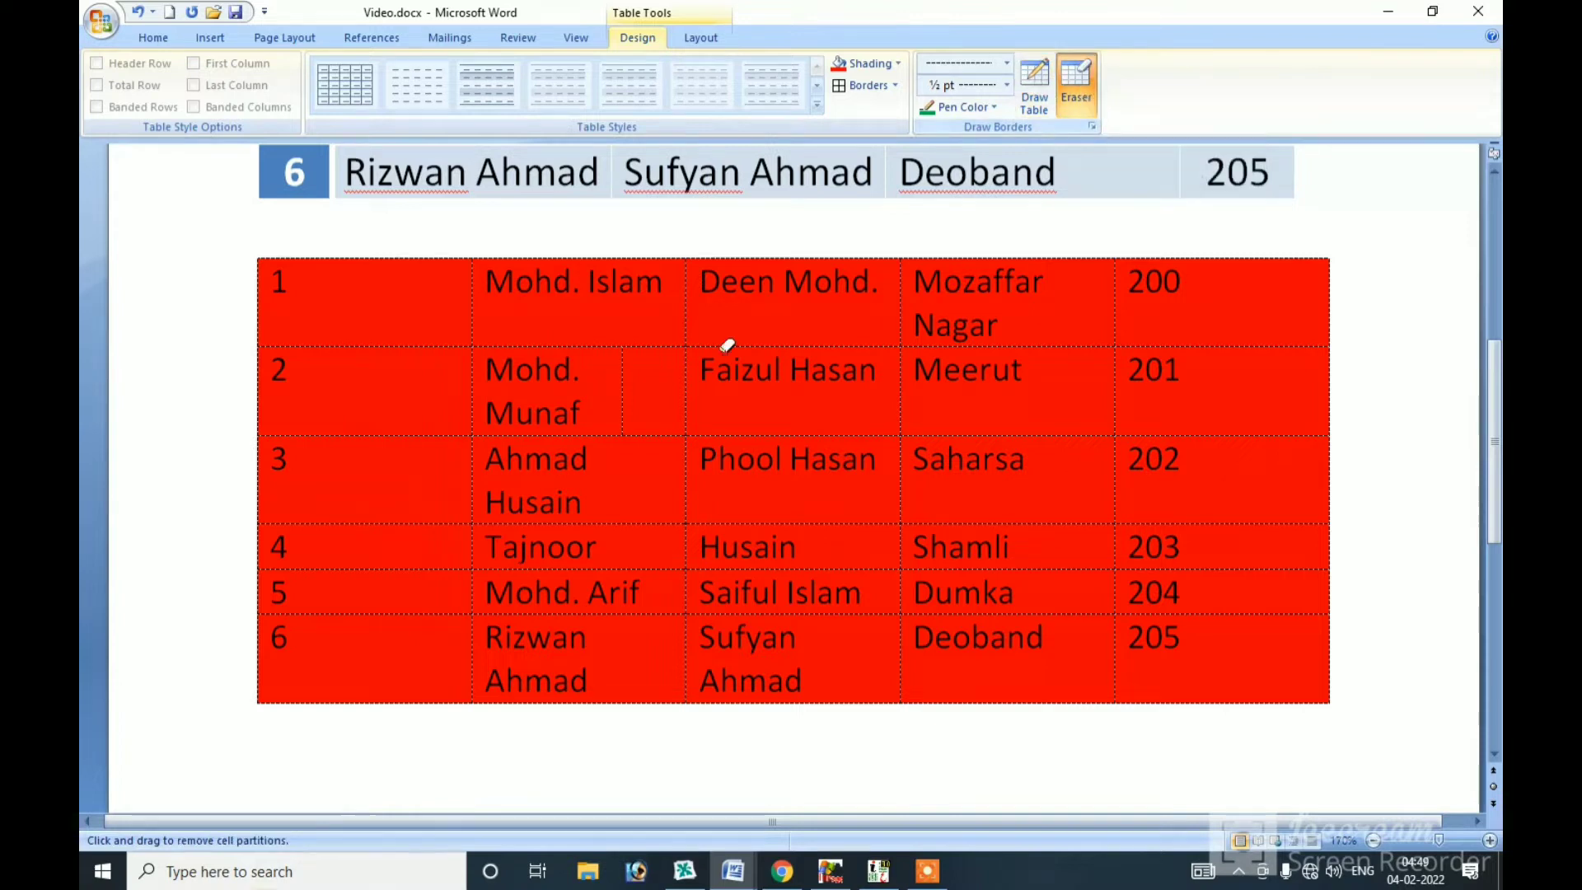
left_click(624, 383)
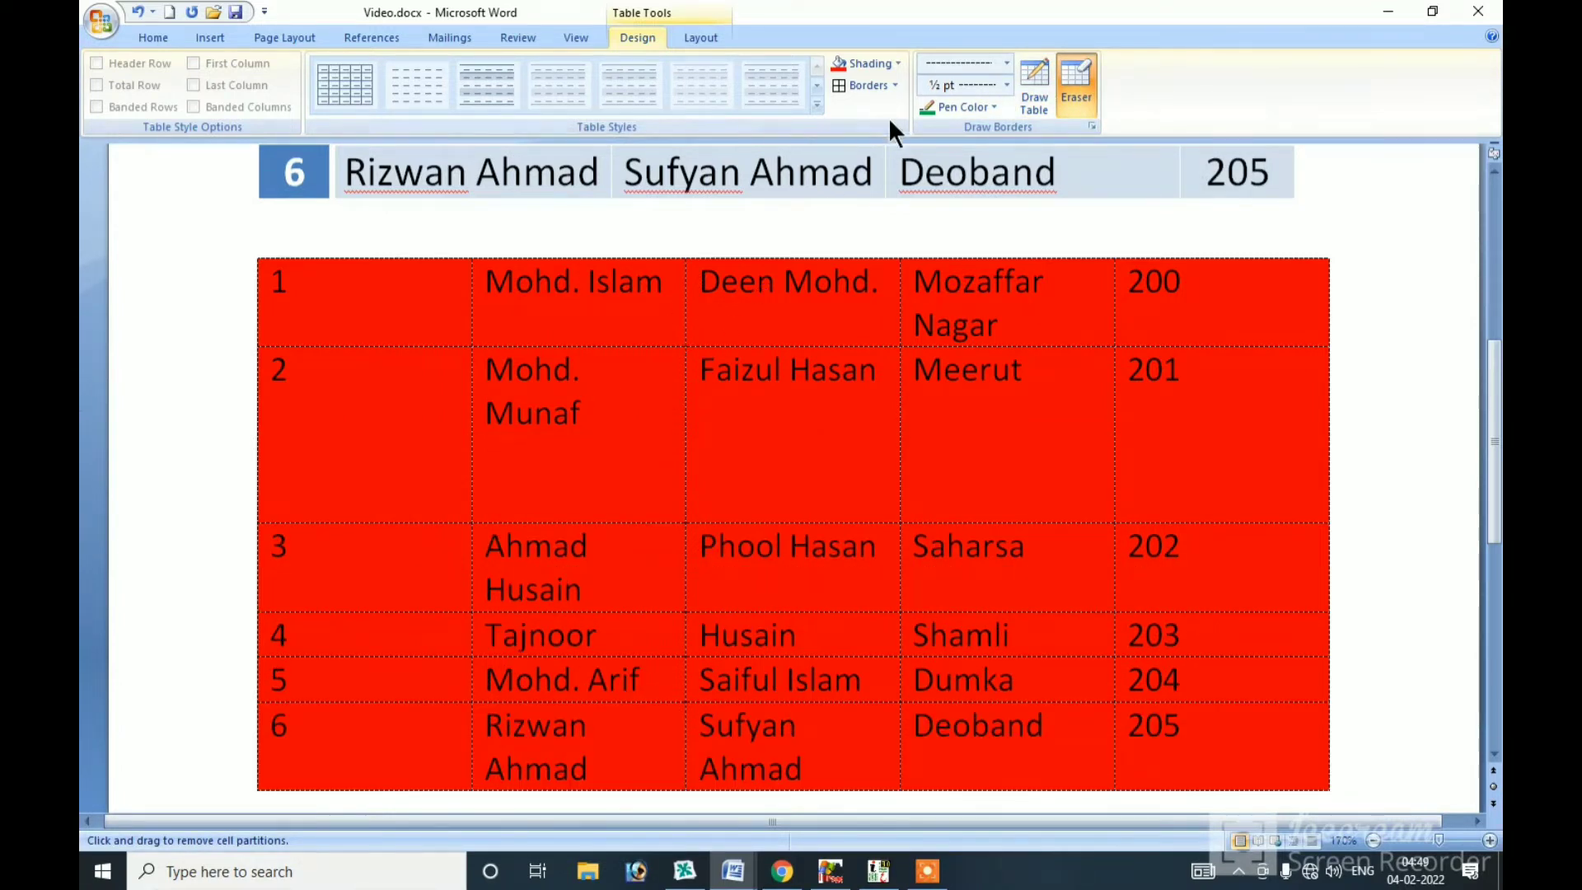
key("Escape")
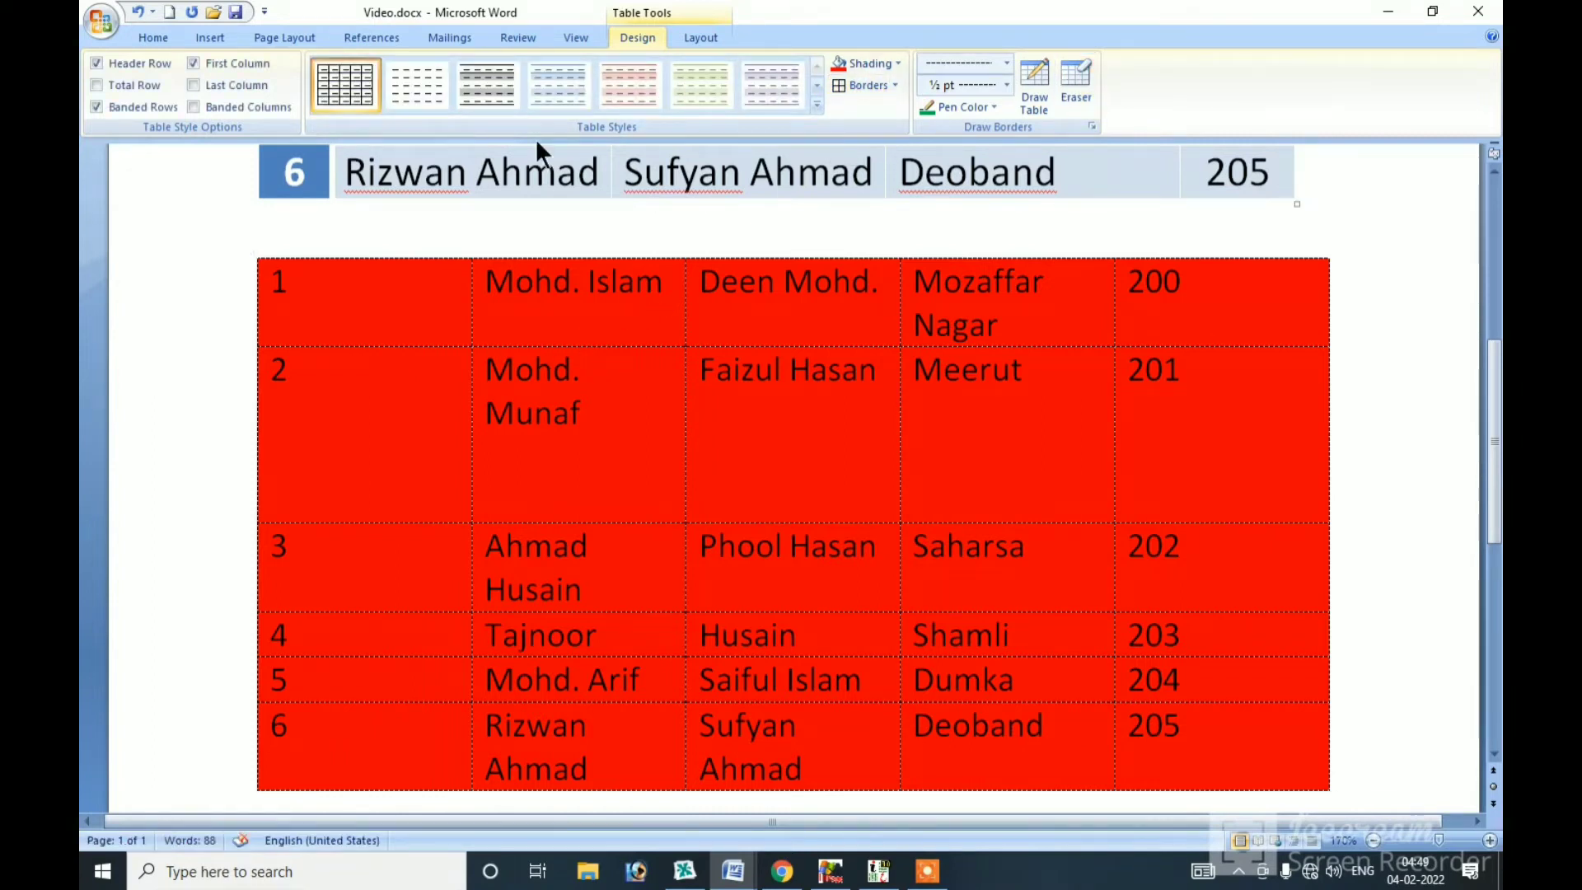
- Backspace away the blank lines in row 2's name cell, restoring normal row height
left_click(210, 37)
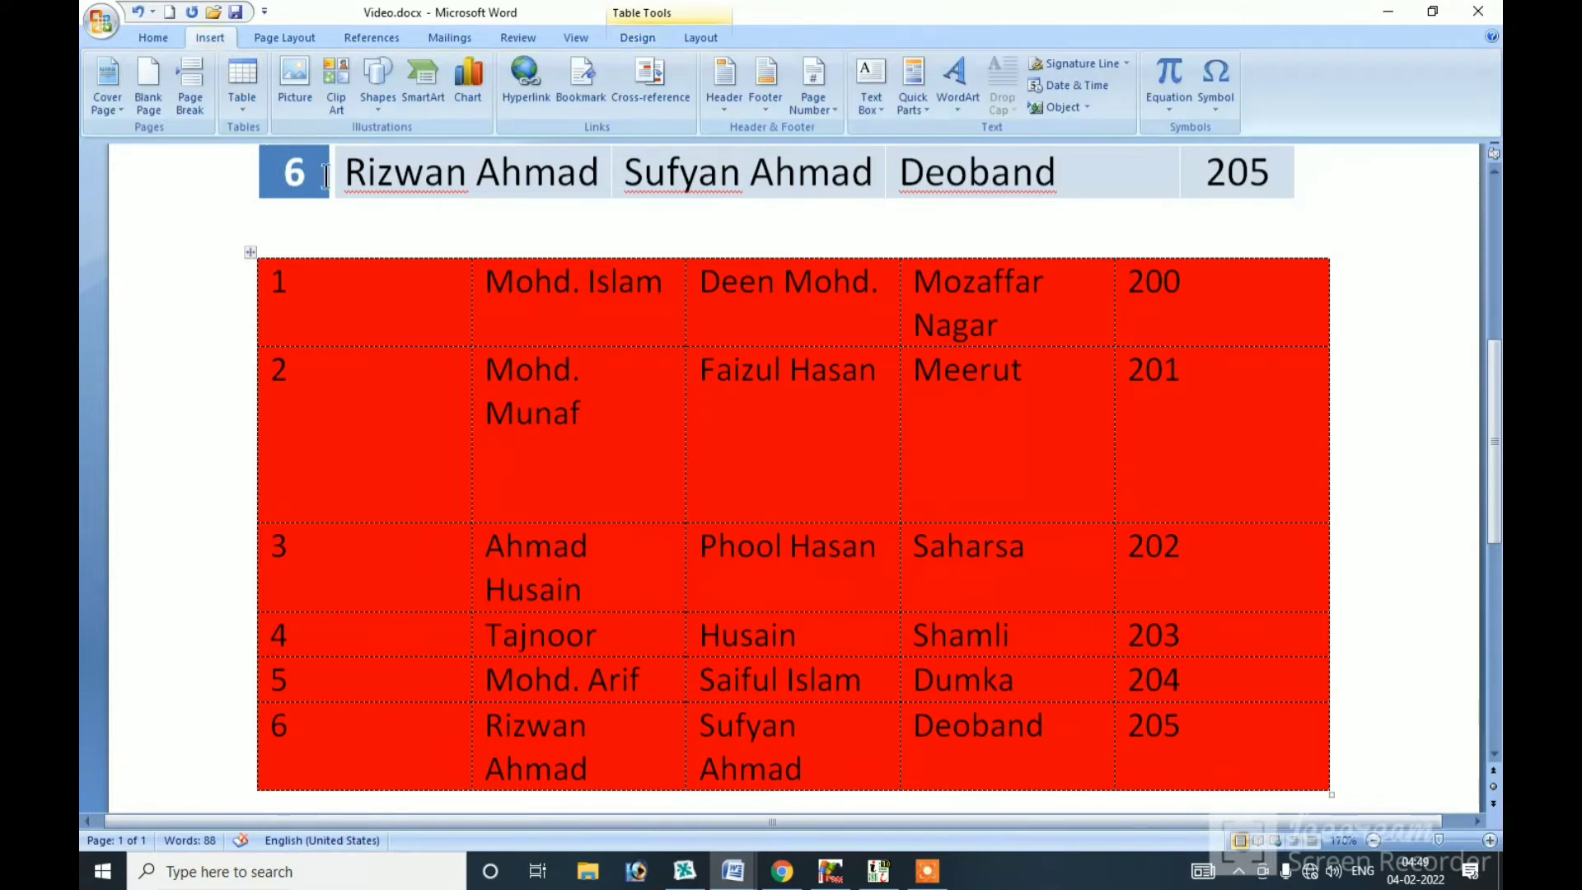
left_click_drag(1199, 293, 355, 748)
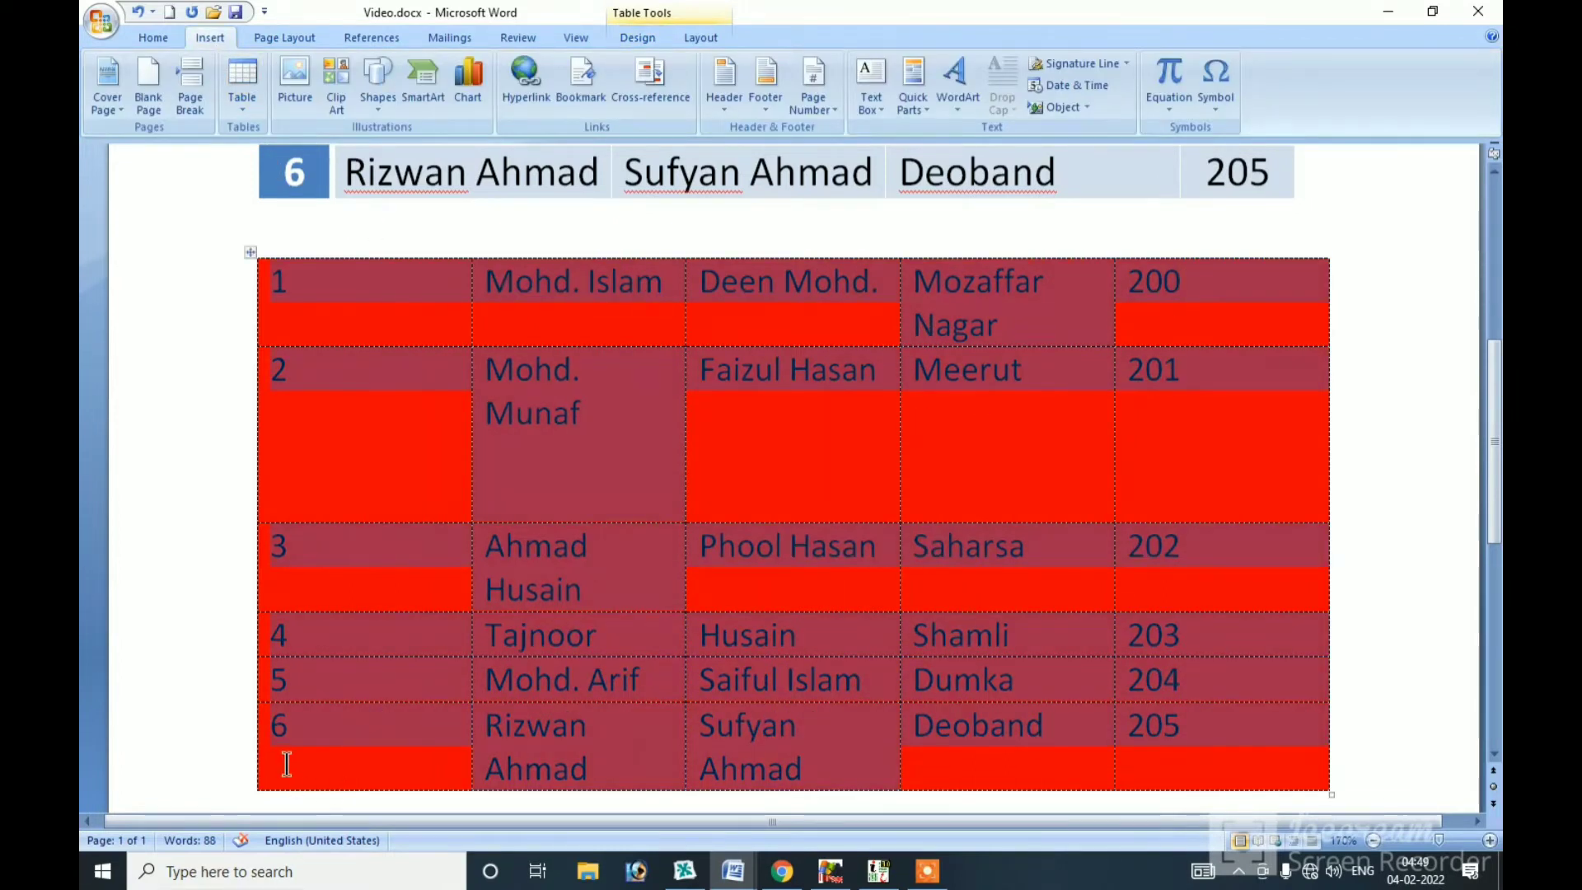
left_click_drag(287, 755, 290, 753)
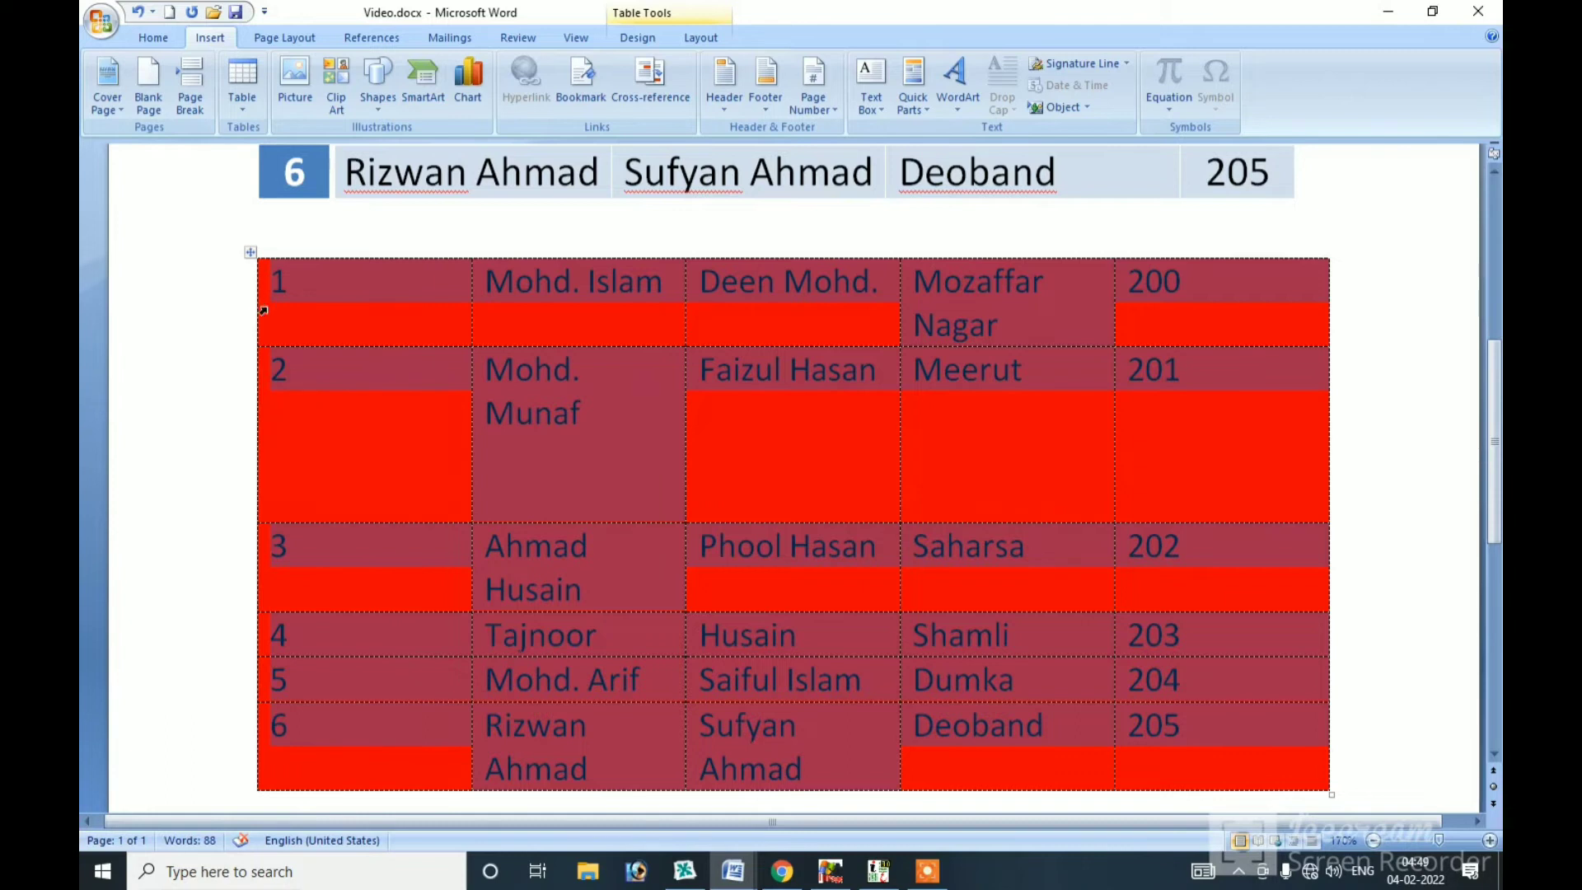
left_click(587, 515)
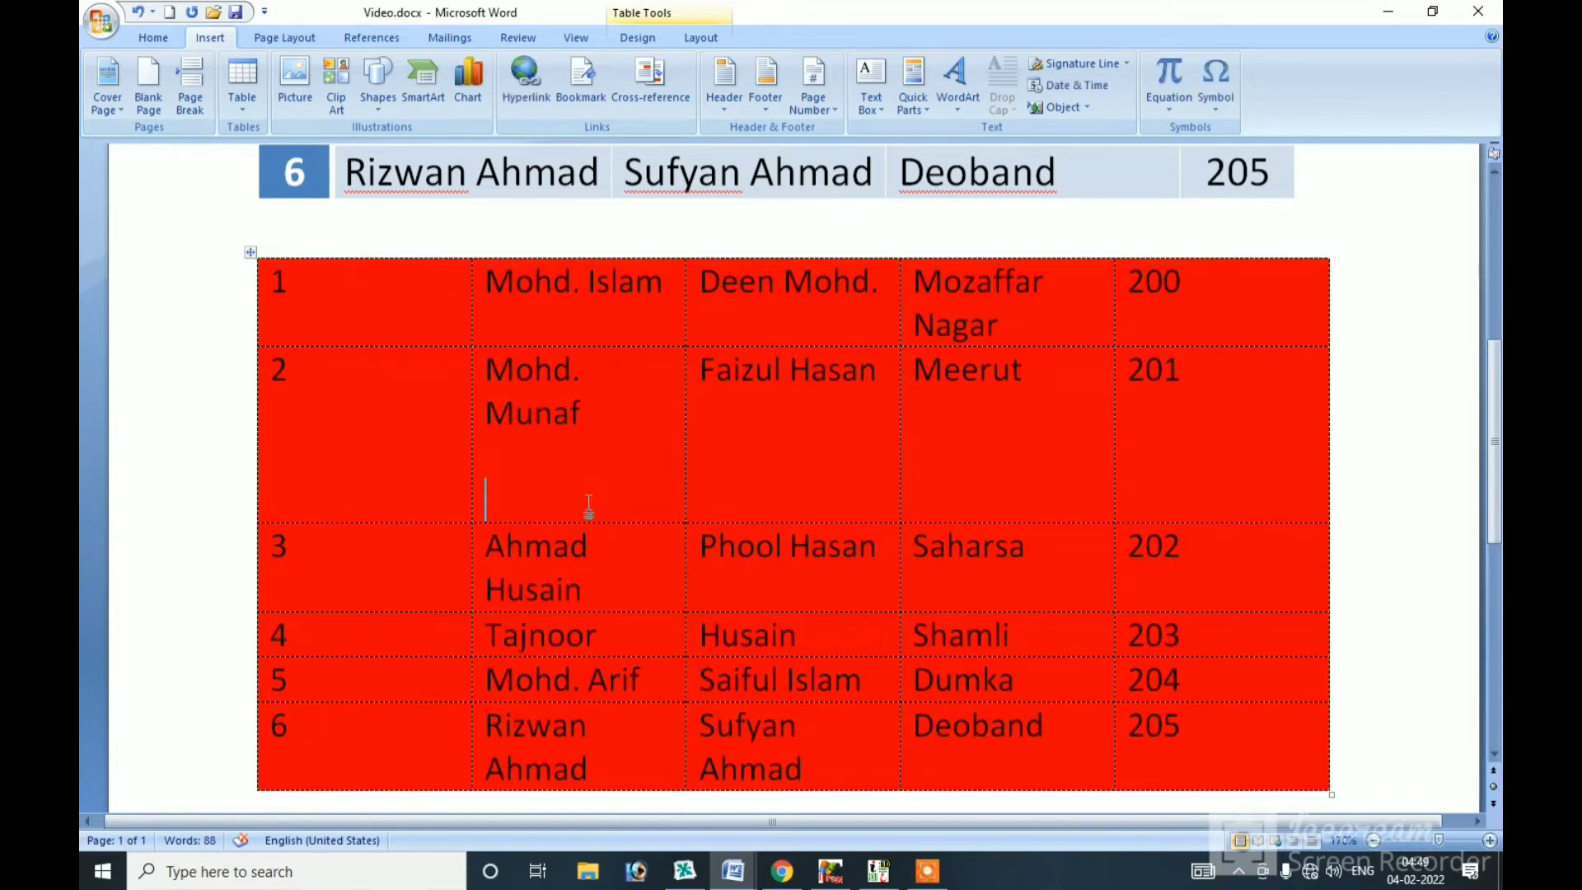
key("BackSpace")
key("BackSpace")
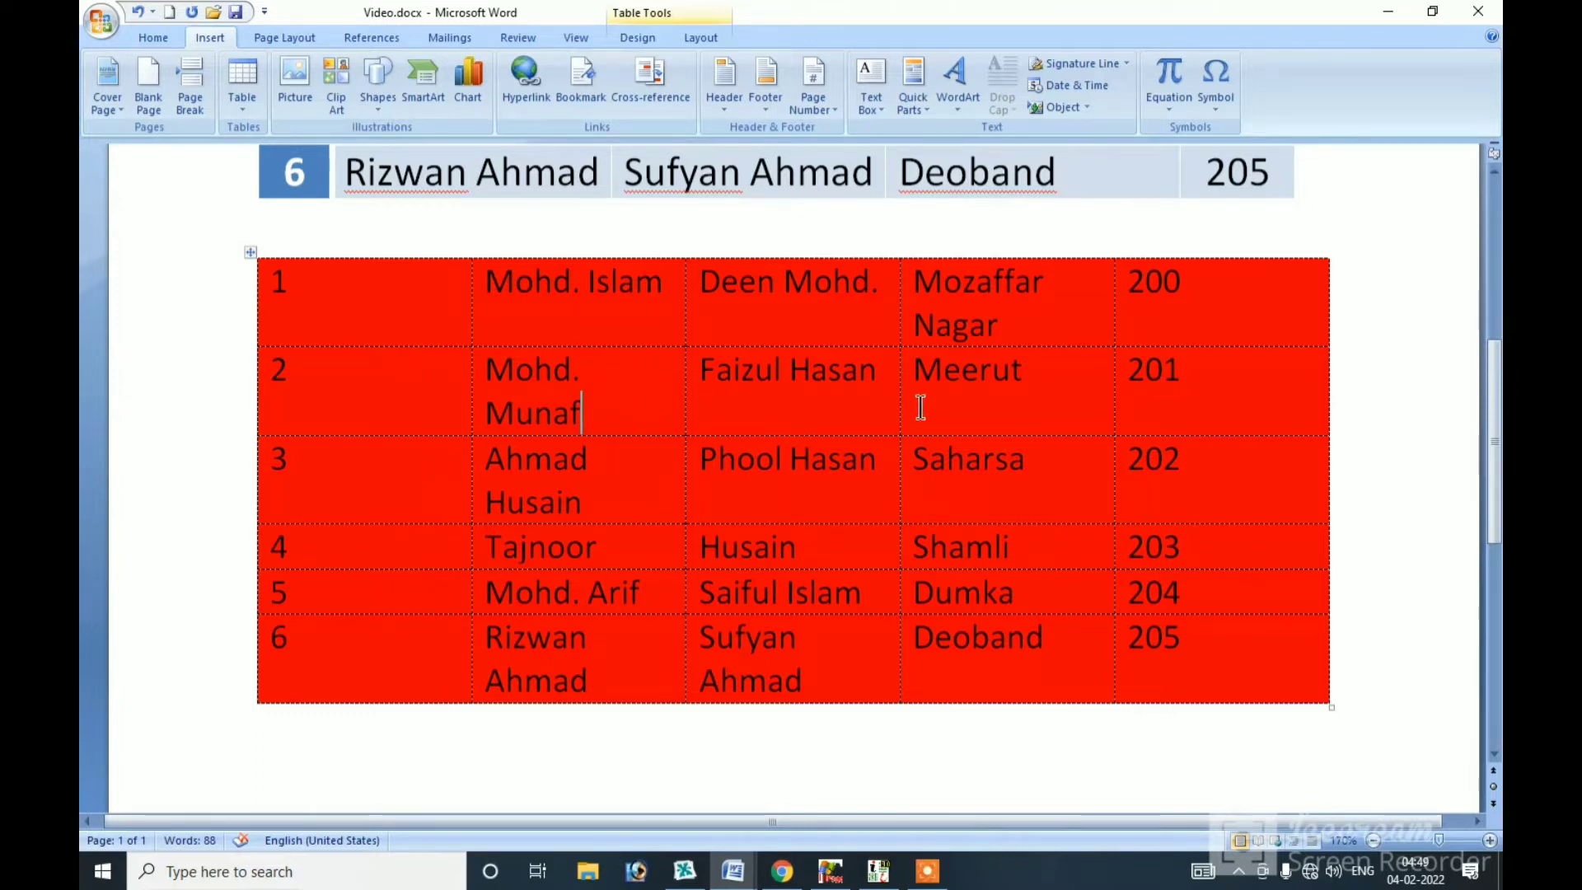
left_click_drag(381, 311, 1079, 633)
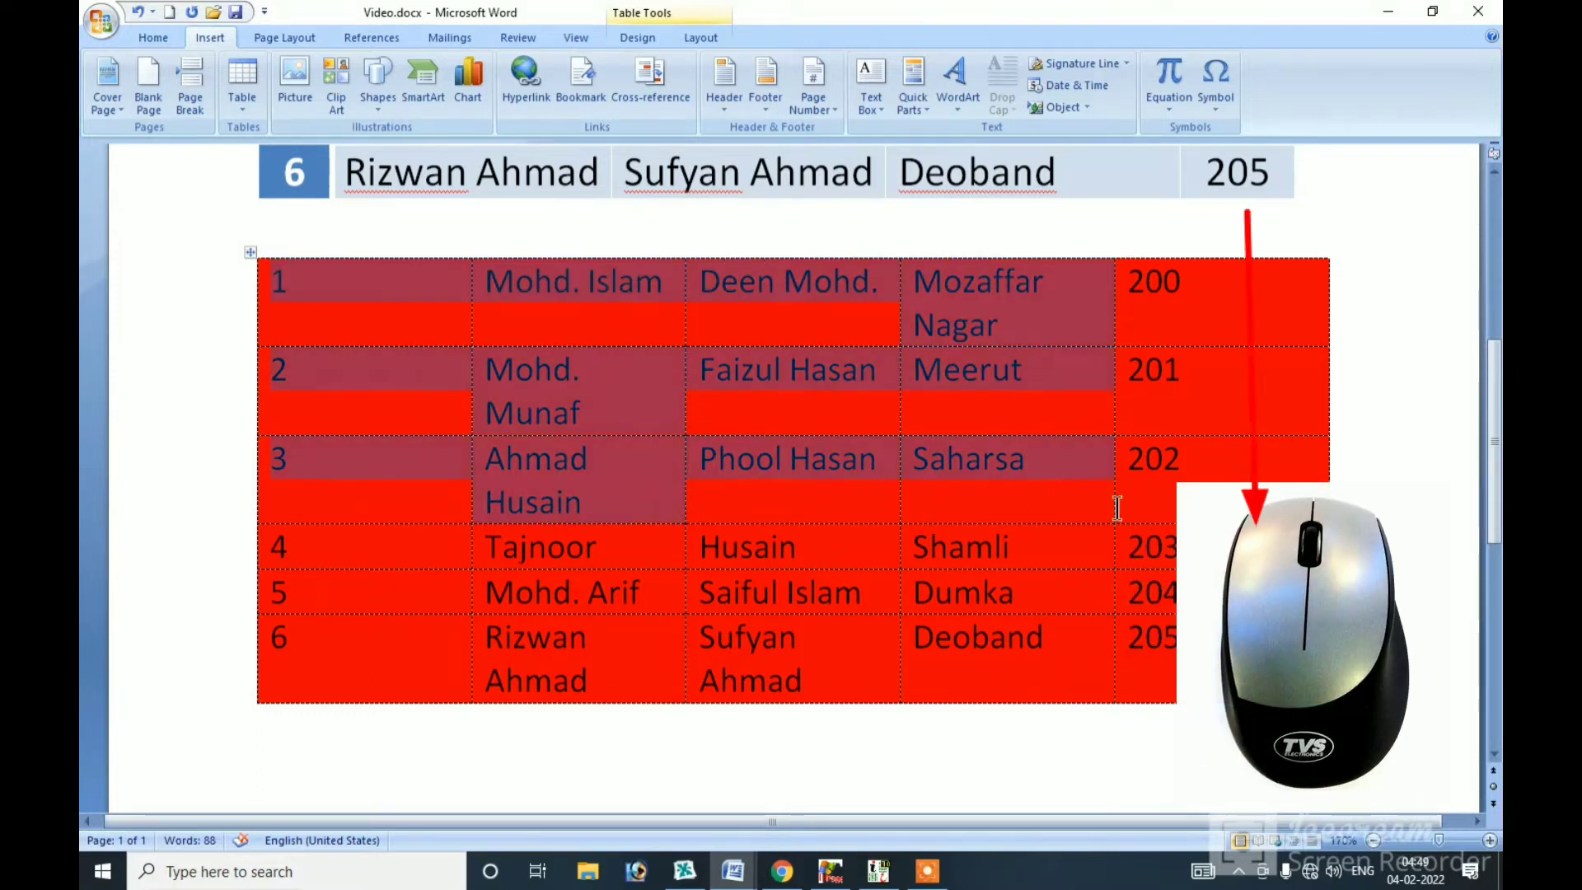
- Apply AutoFit to Contents to the selected red table
right_click(581, 425)
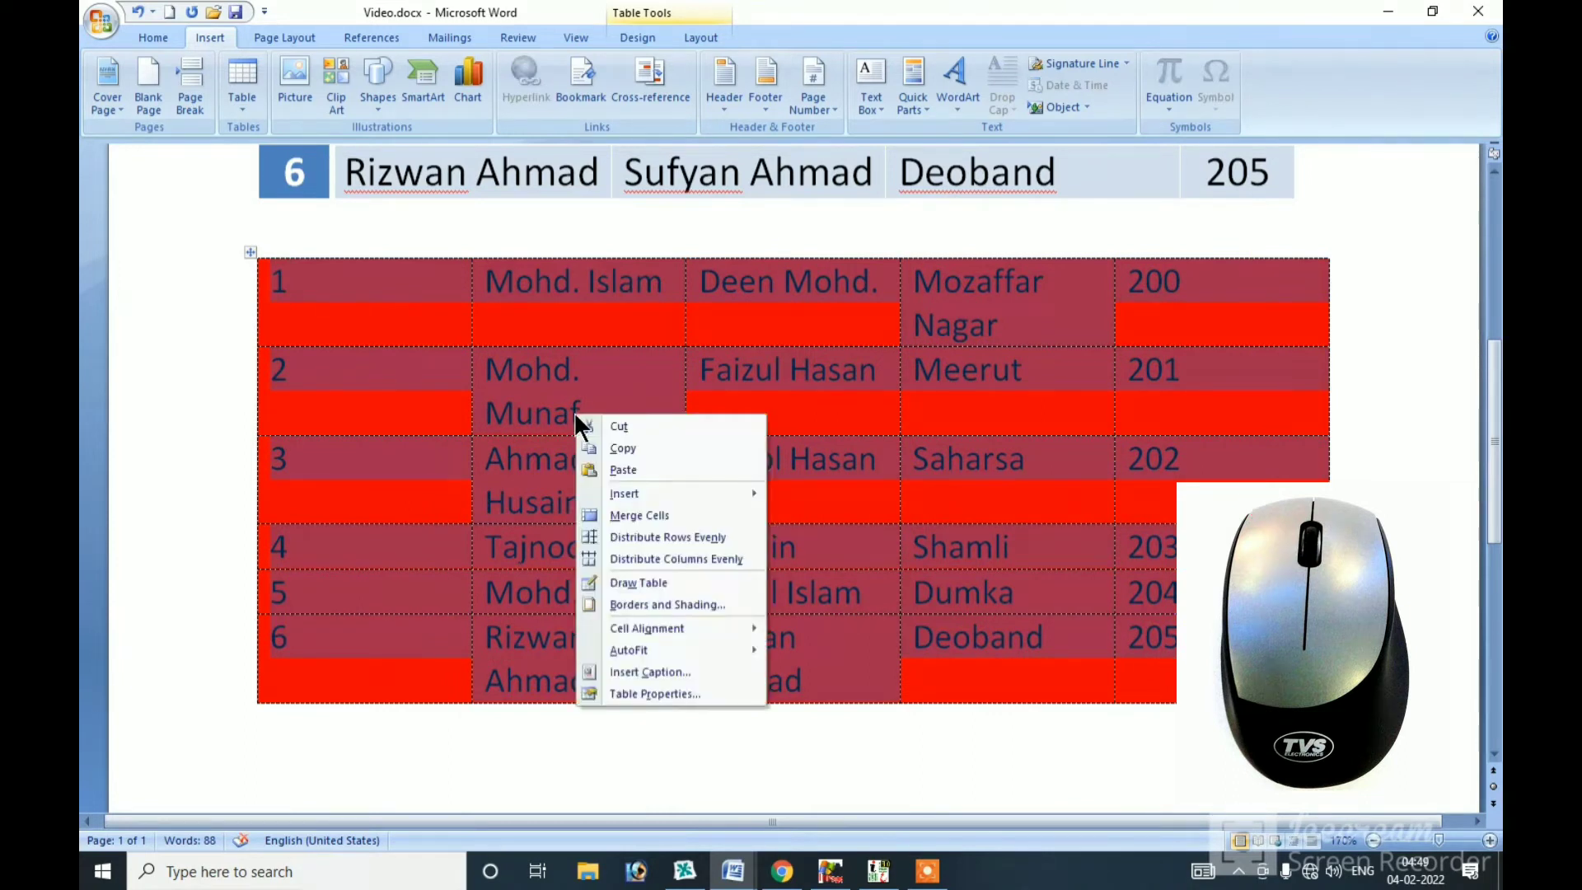
mouse_move(630, 650)
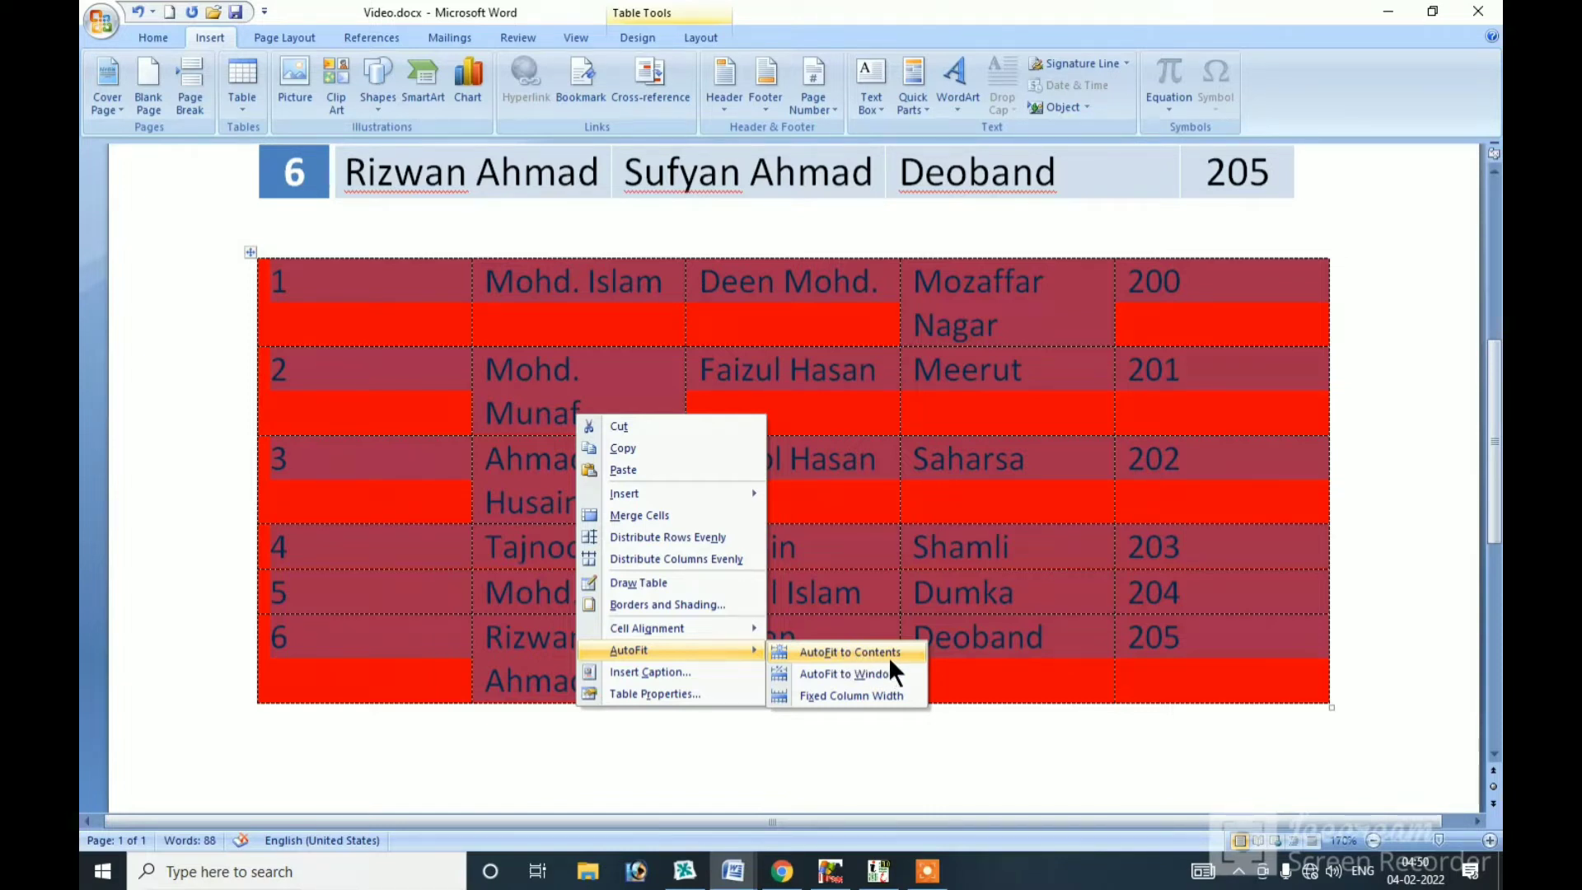
left_click(836, 651)
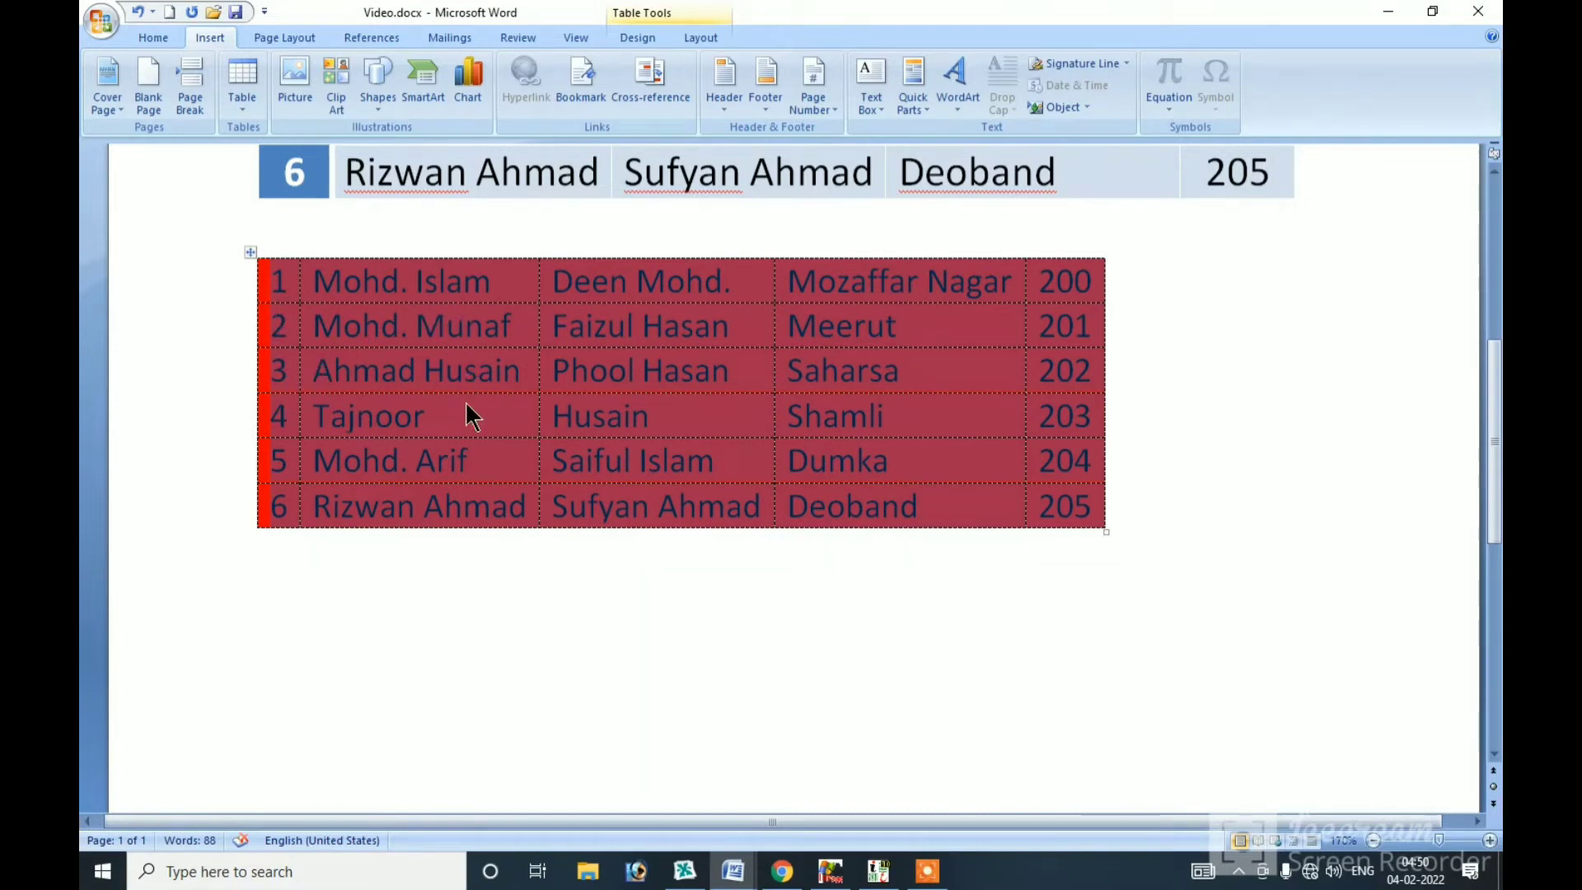
- Press Enter just past the end of row 2 to add a blank row below it
mouse_move(1053, 298)
left_mouse_down()
mouse_move(307, 458)
mouse_move(273, 495)
left_mouse_up()
left_click(910, 368)
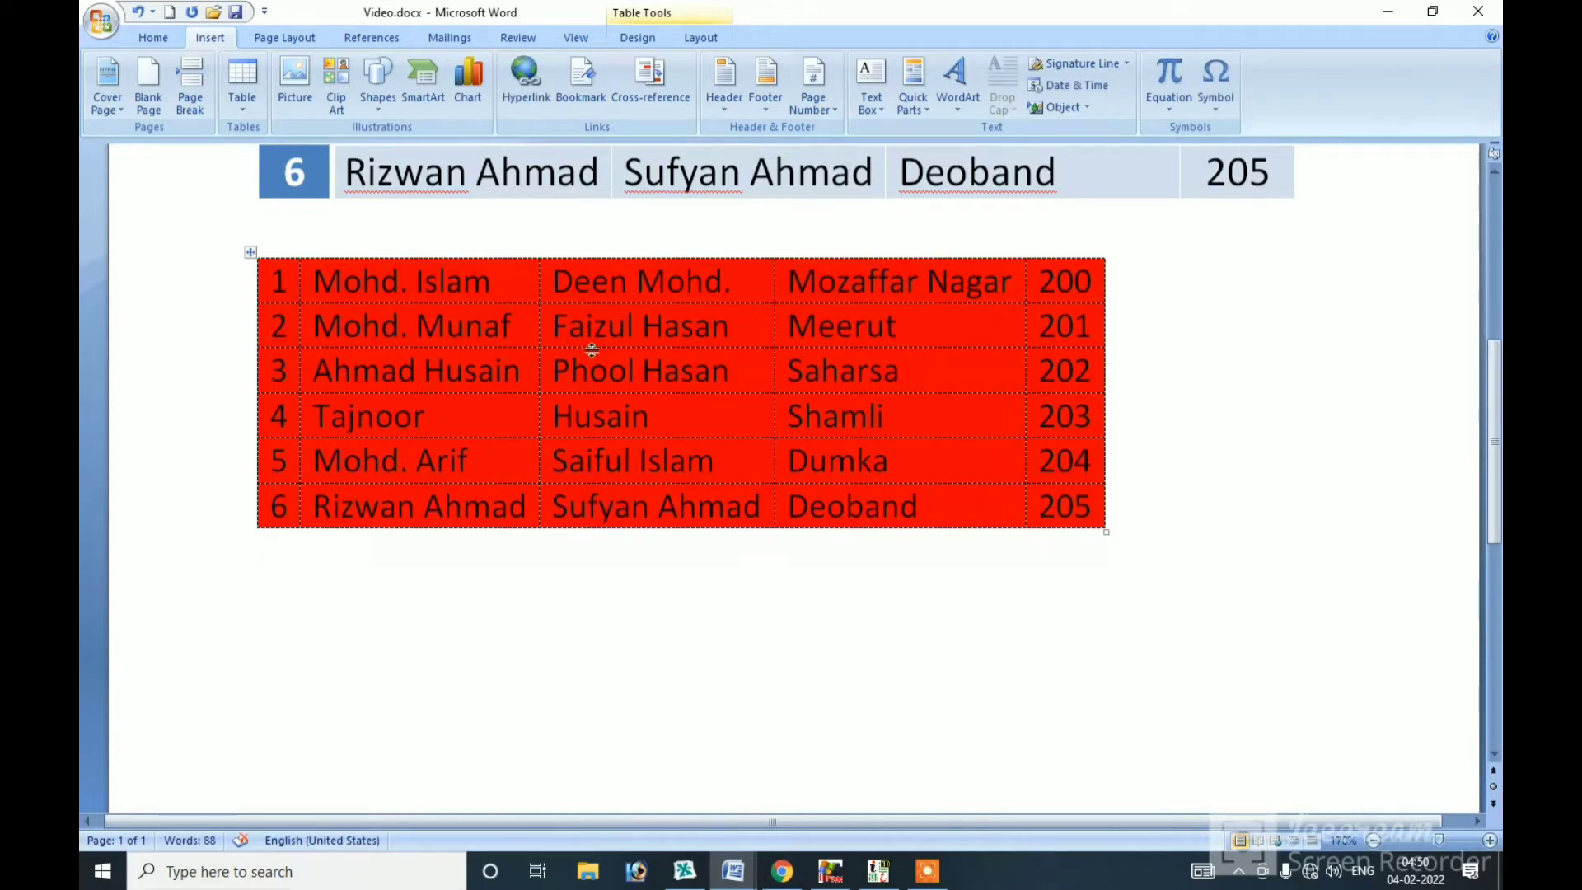
left_click(1107, 323)
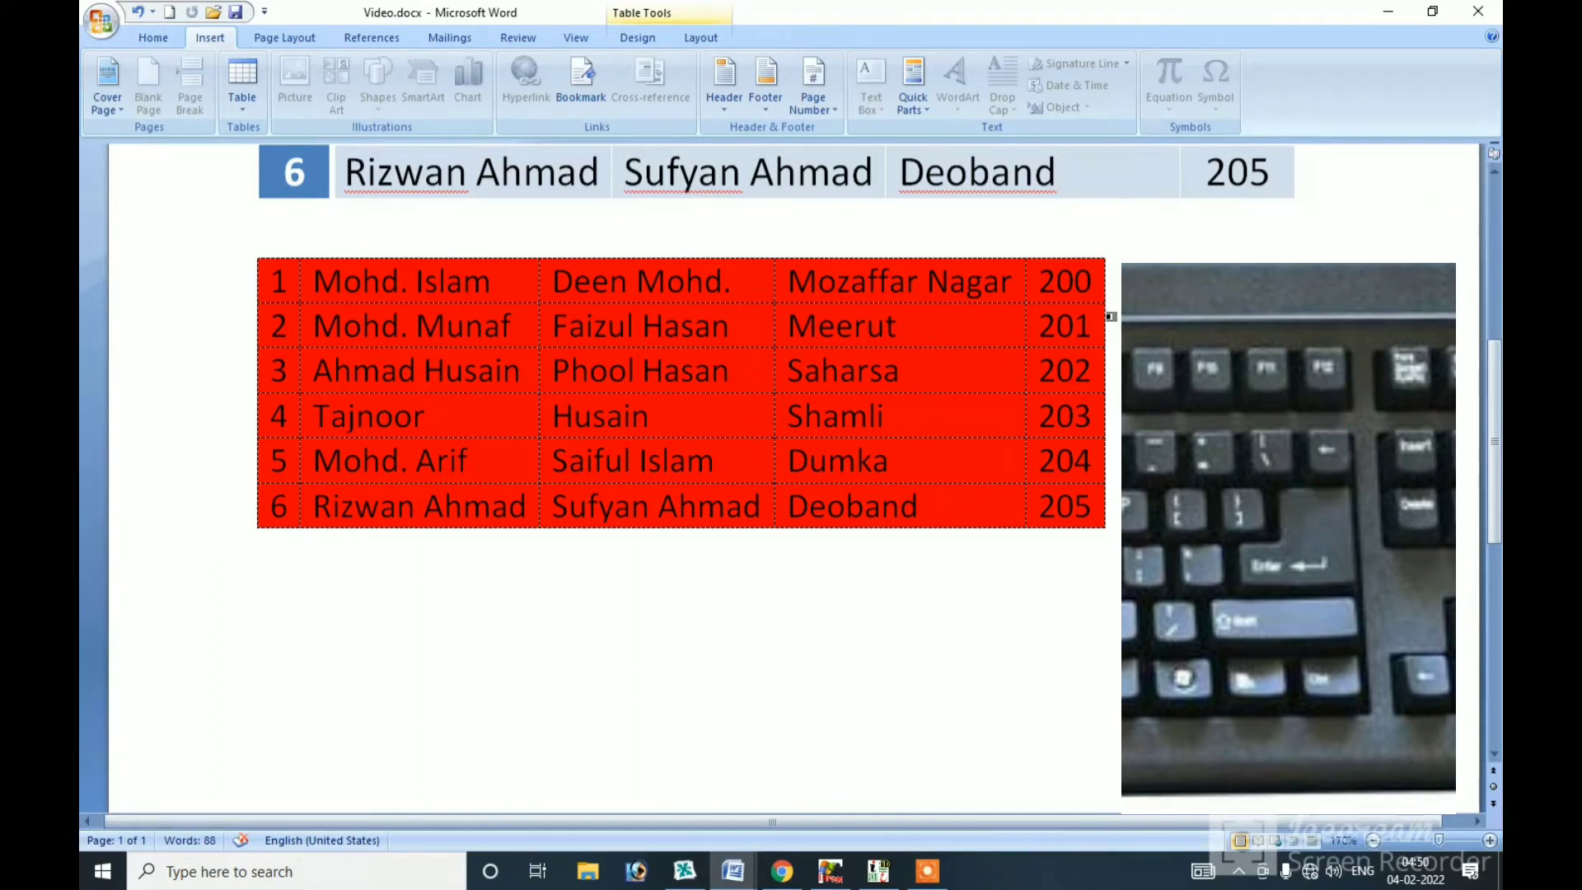
key("Return")
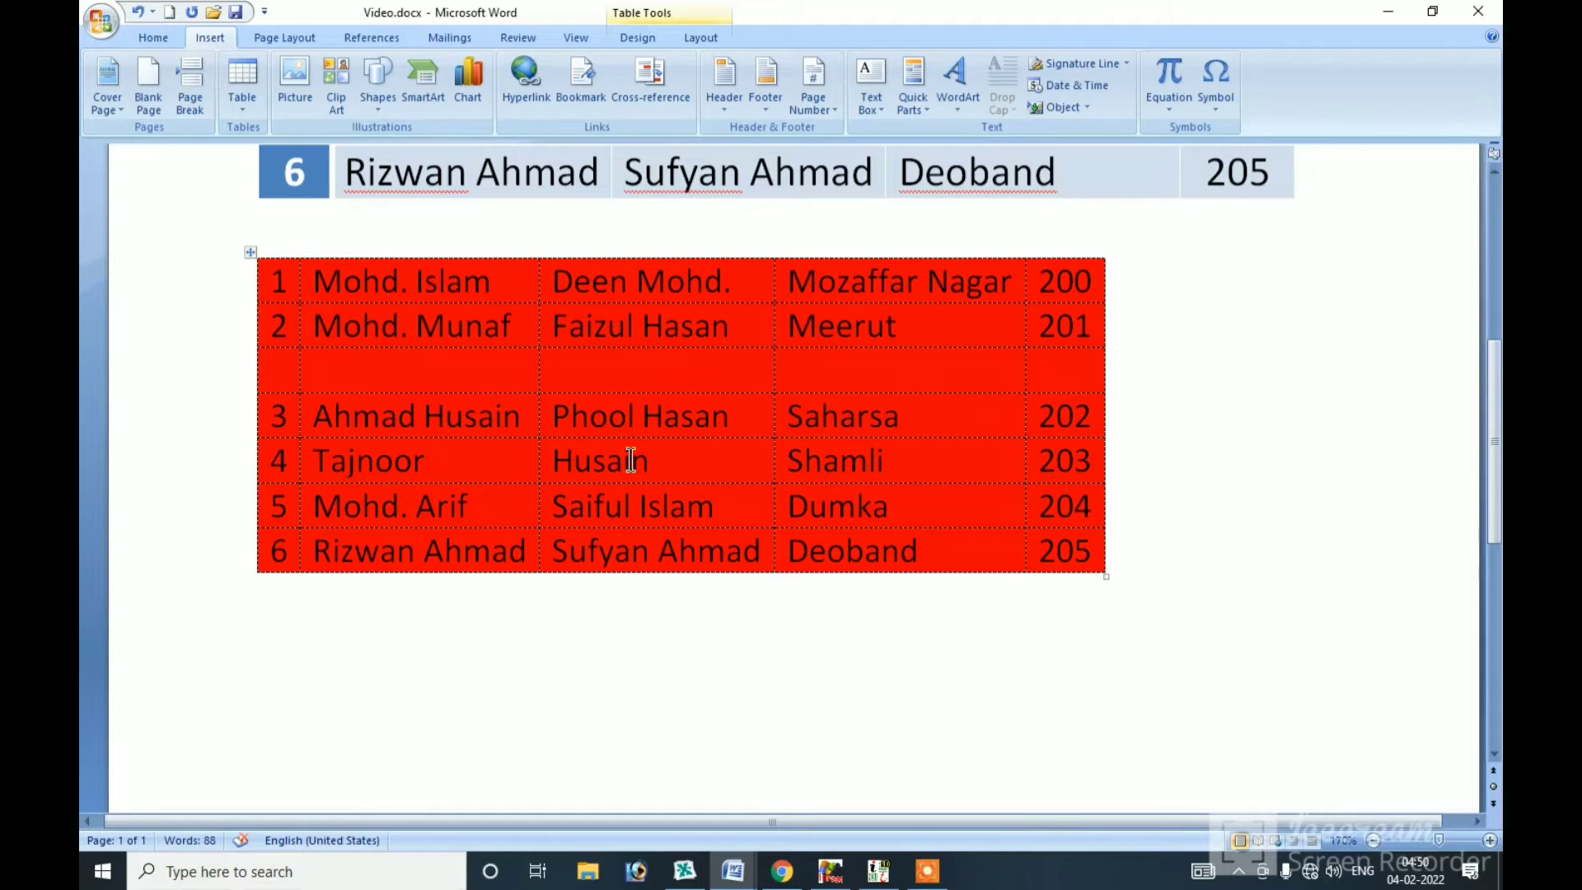
- Move the row 3 record with Alt+Shift+Up/Down until it sits directly below row 2
mouse_move(1071, 420)
left_mouse_down()
mouse_move(325, 416)
mouse_move(199, 432)
left_mouse_up()
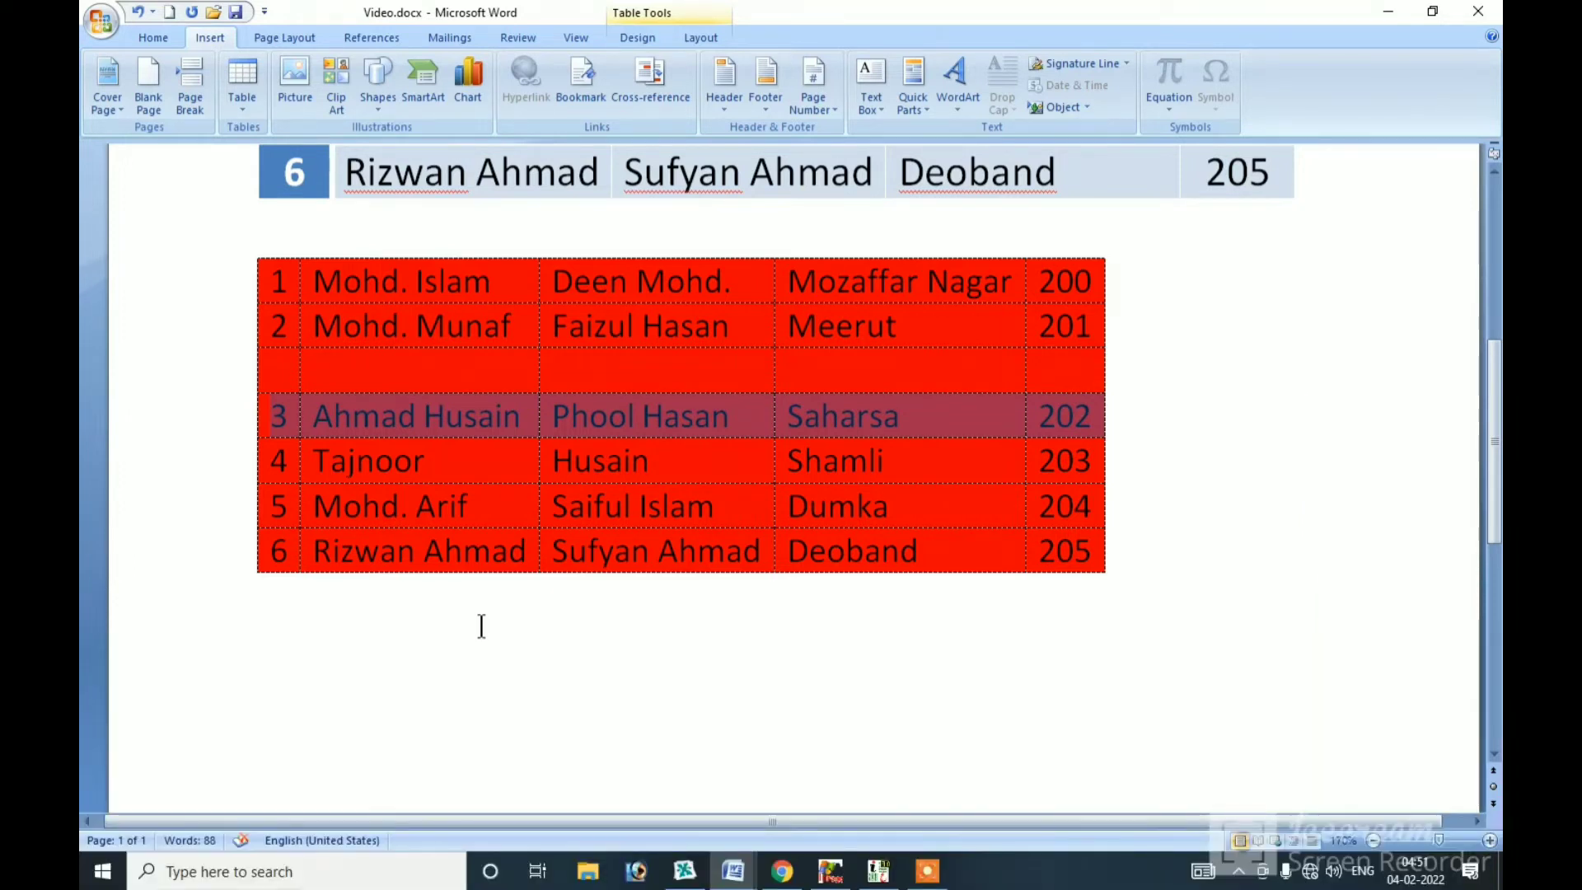
key("alt+shift+Up")
key("alt+shift+Down")
key("alt+shift+Down")
key("alt+shift+Up")
key("alt+shift+Up")
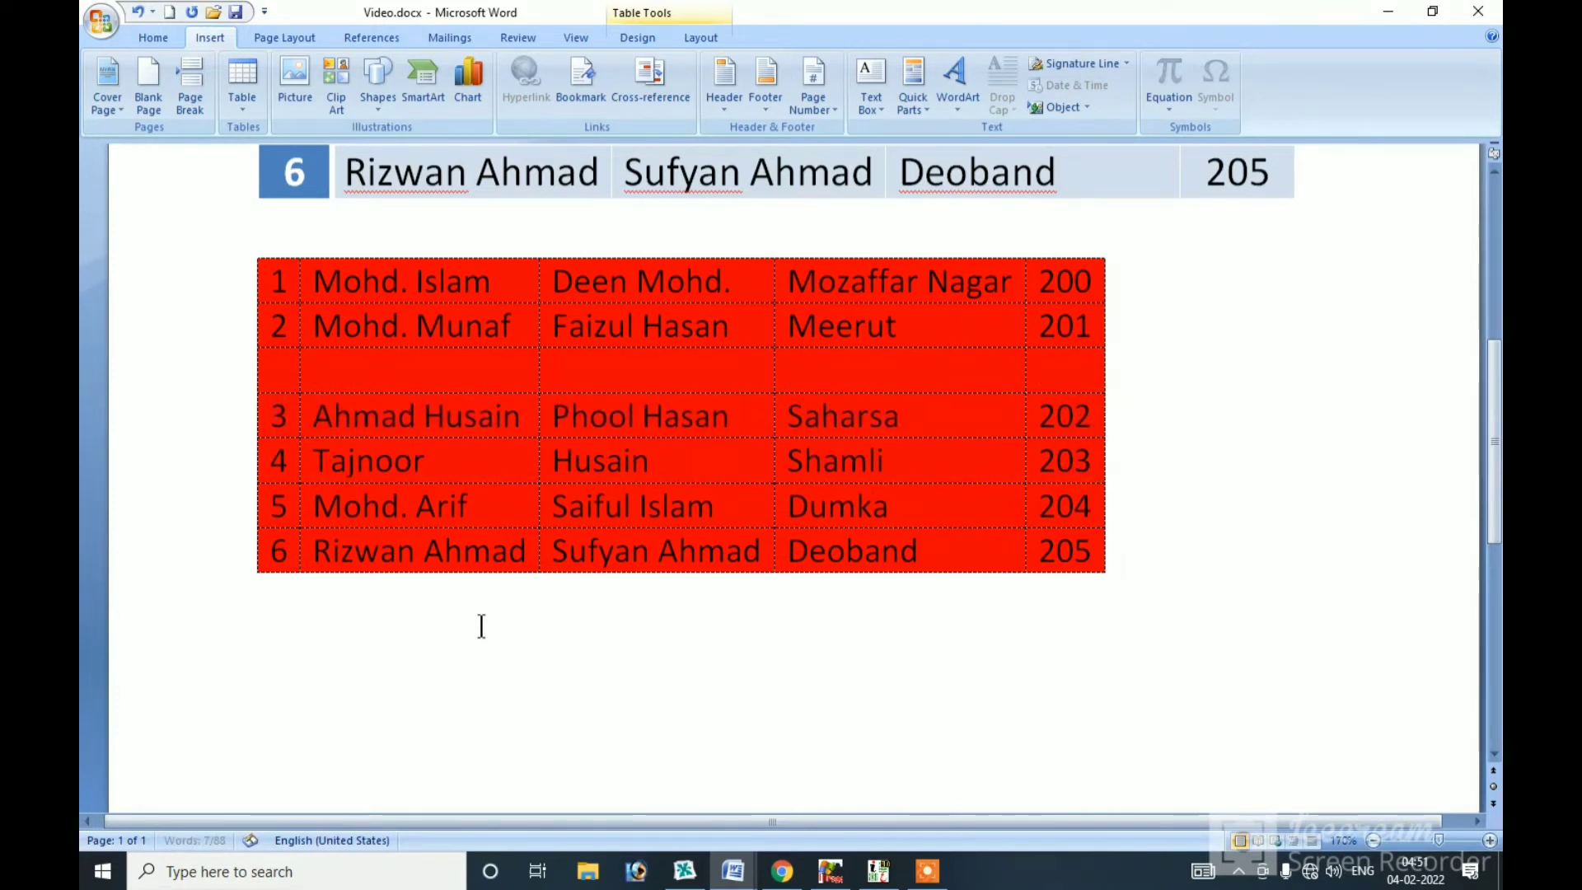
key("alt+shift+Up")
key("alt+shift+Up")
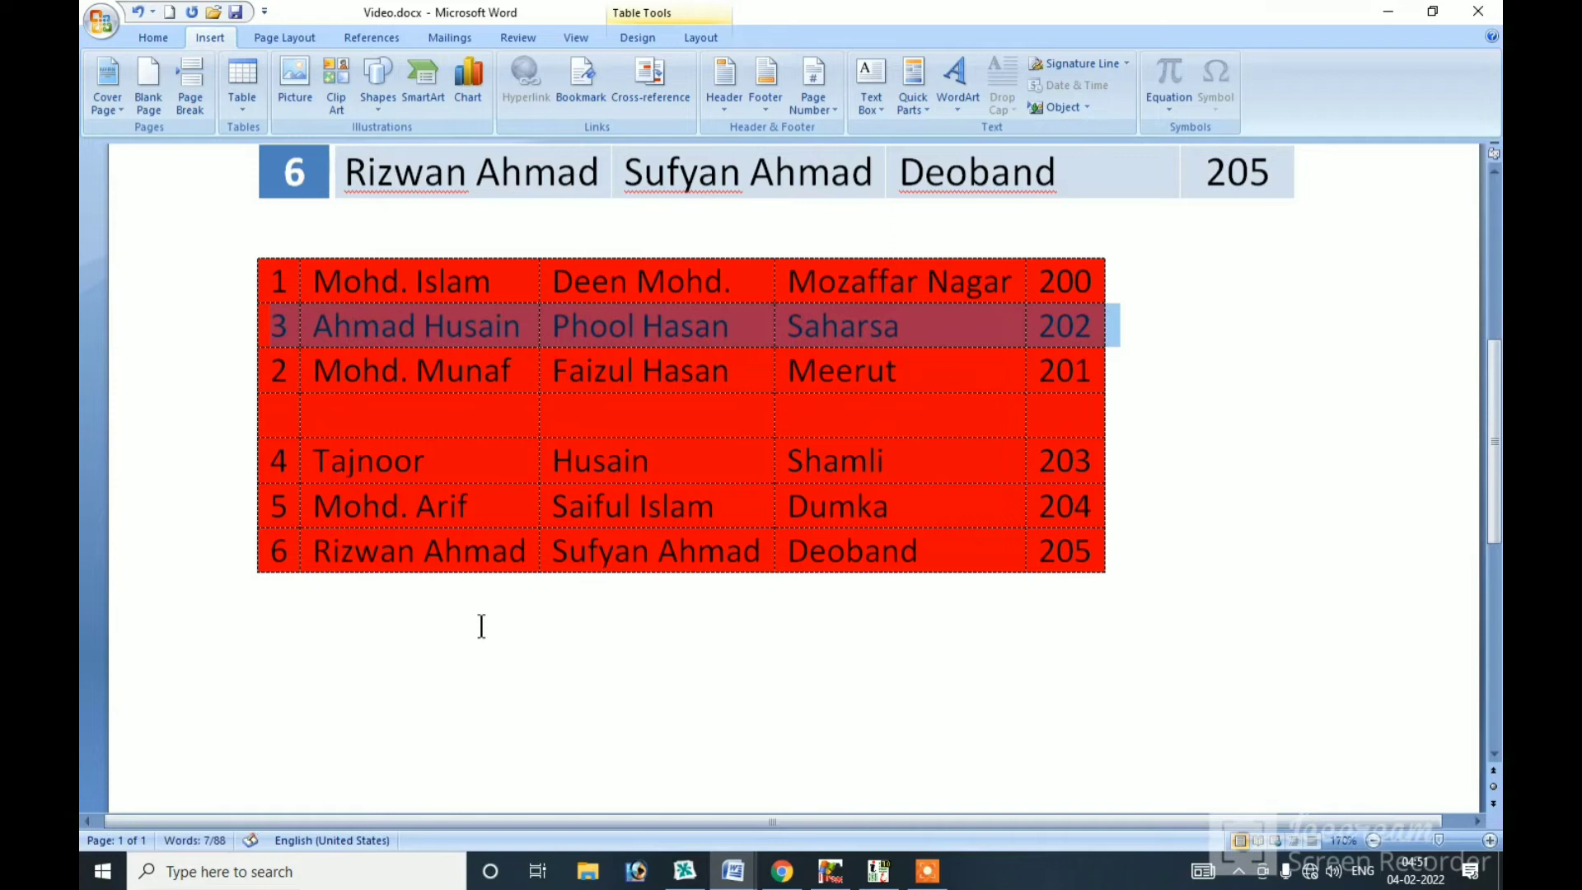
key("alt+shift+Up")
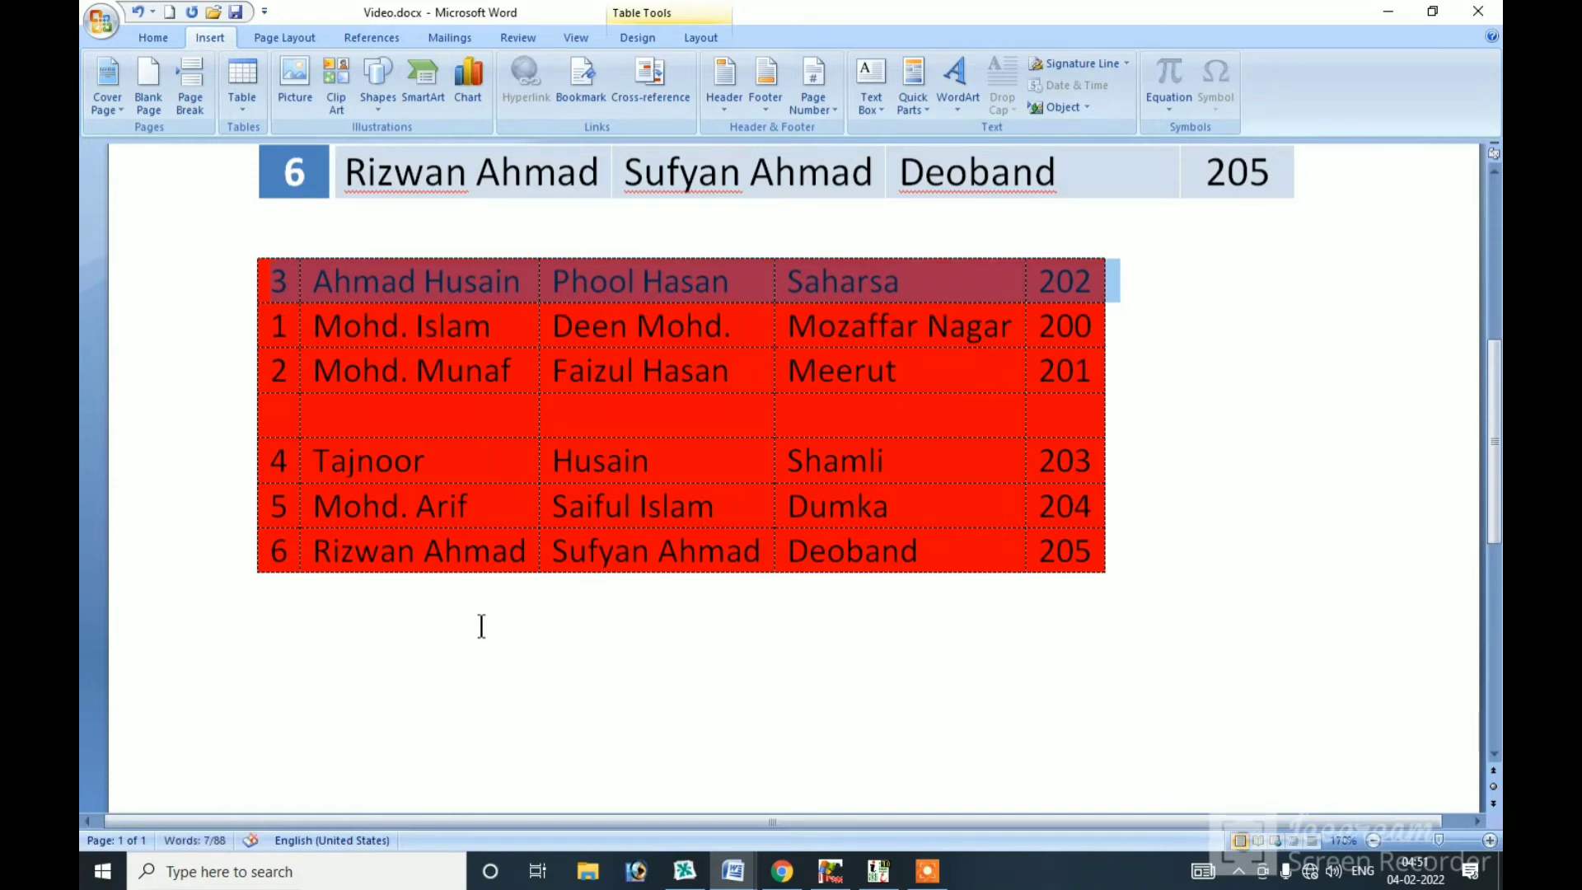
key("alt+shift+Down")
key("alt+shift+Down")
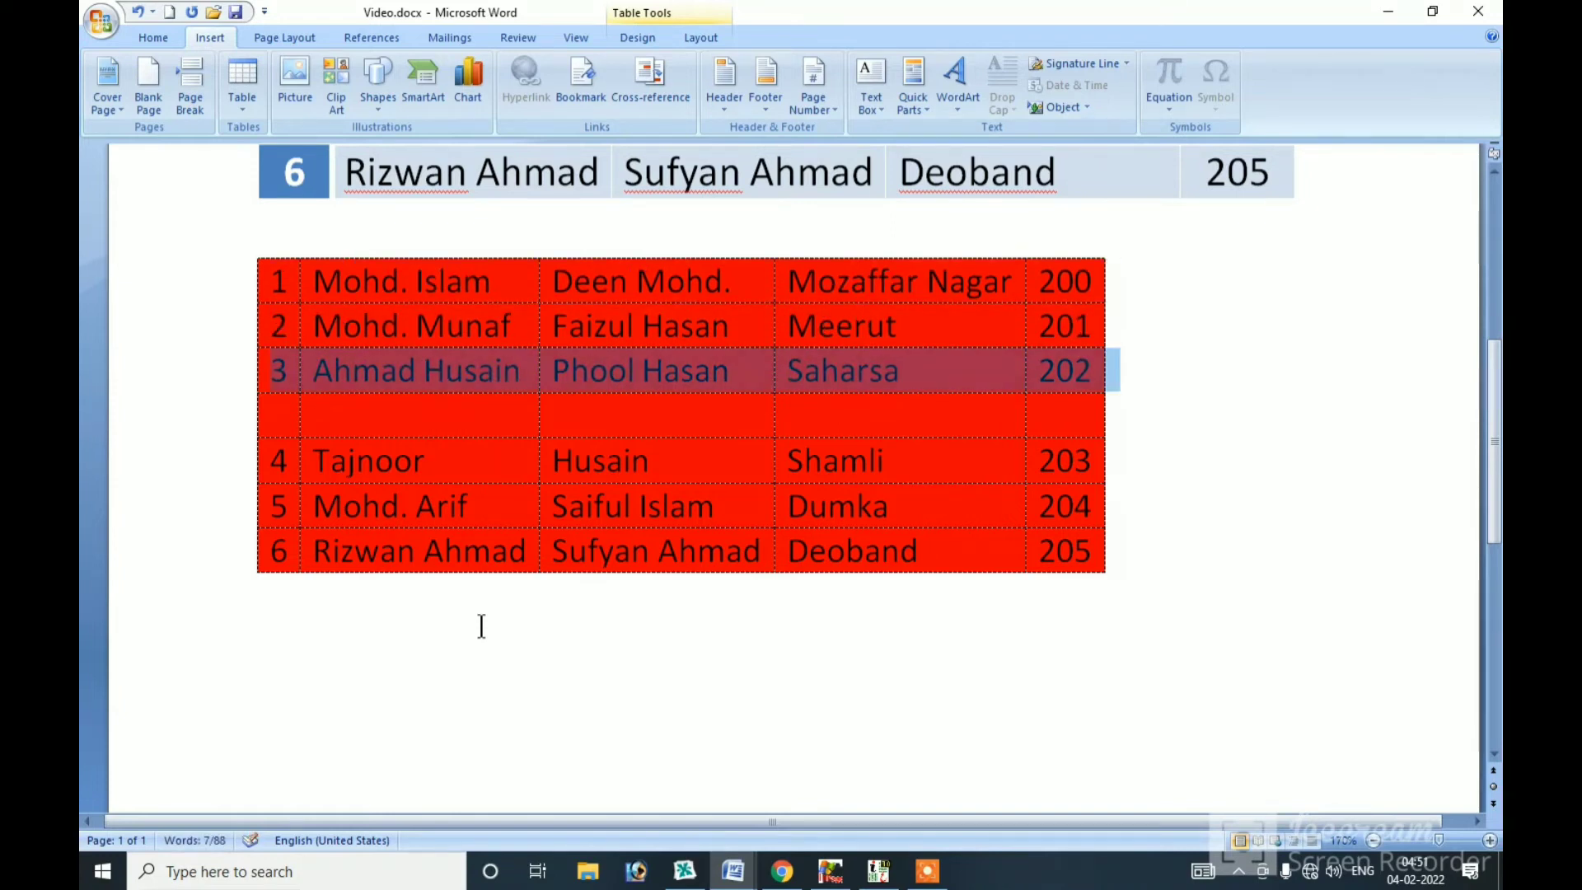
key("alt+shift+Down")
key("alt+shift+Up")
key("alt+shift+Up")
key("alt+shift+Down")
key("alt+shift+Down")
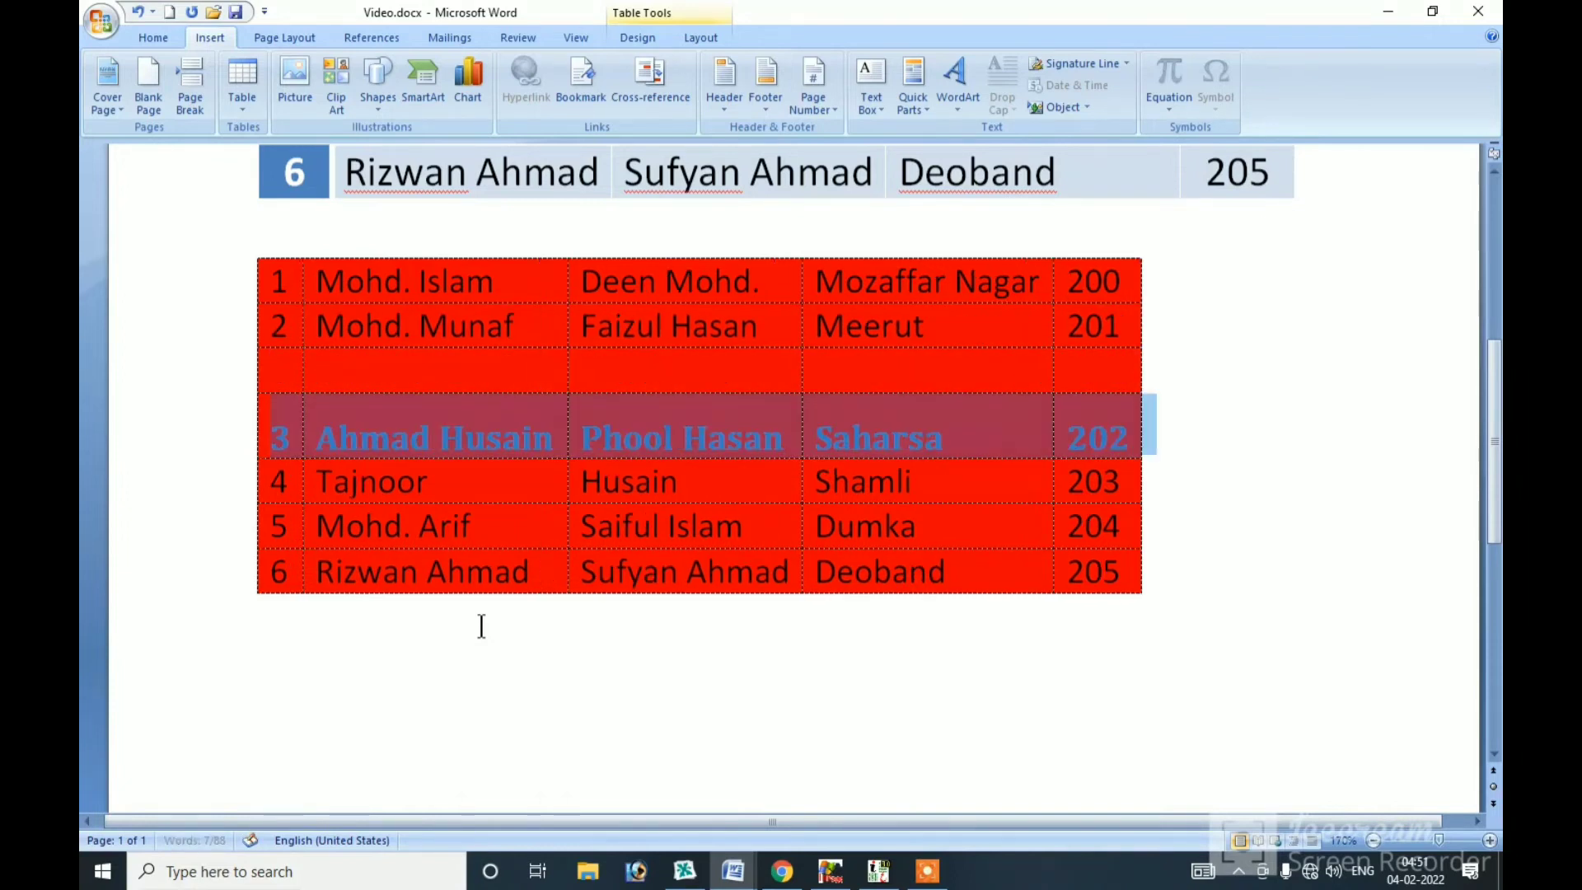
key("alt+shift+Up")
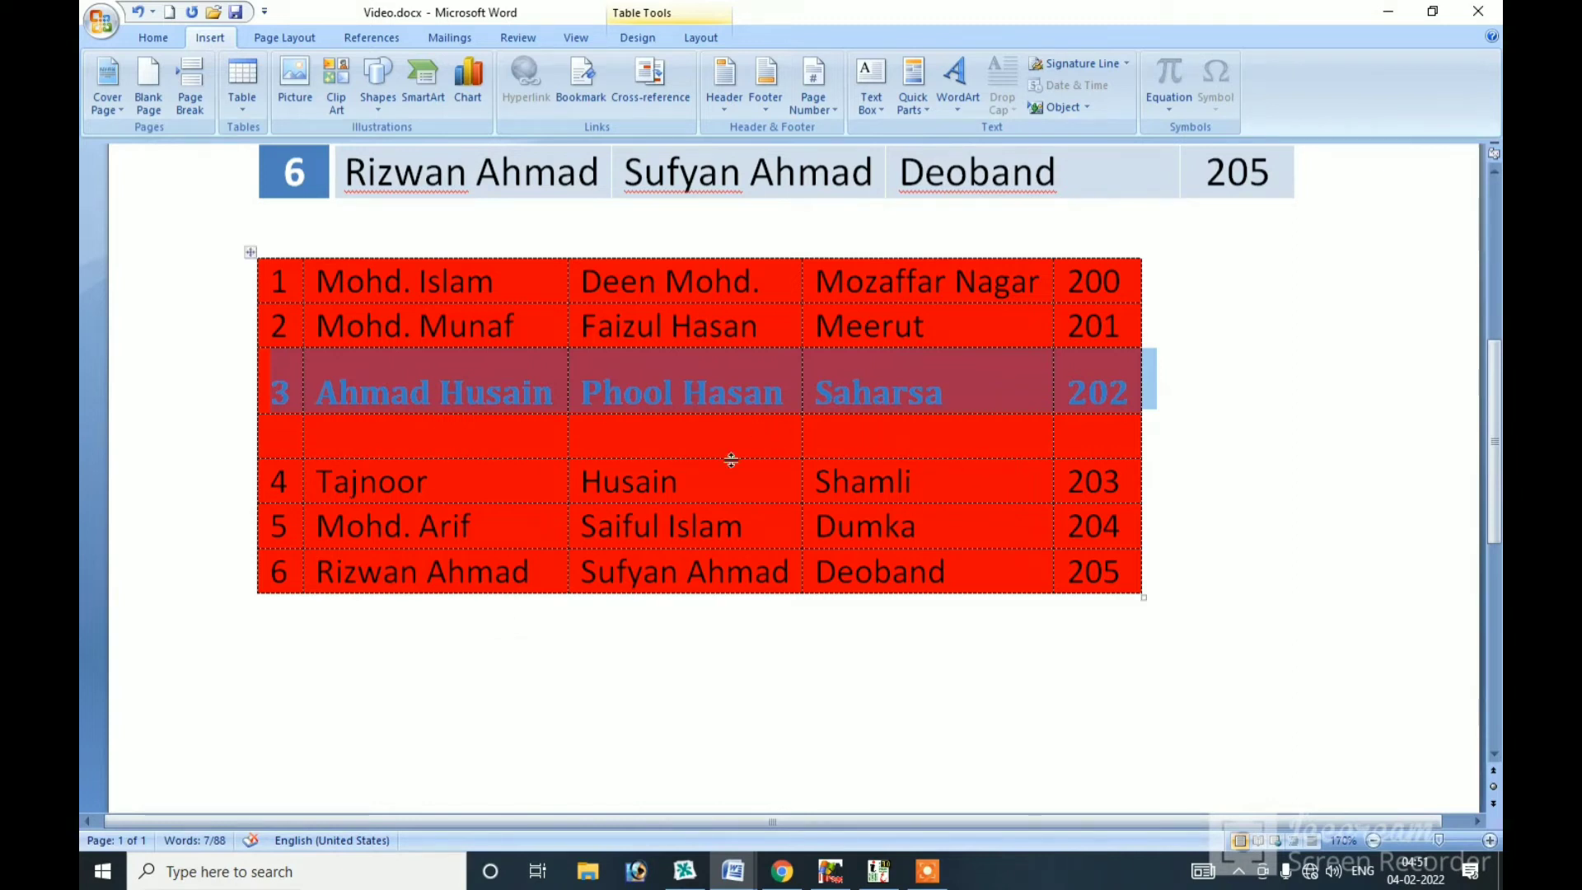
left_click_drag(1068, 286, 288, 568)
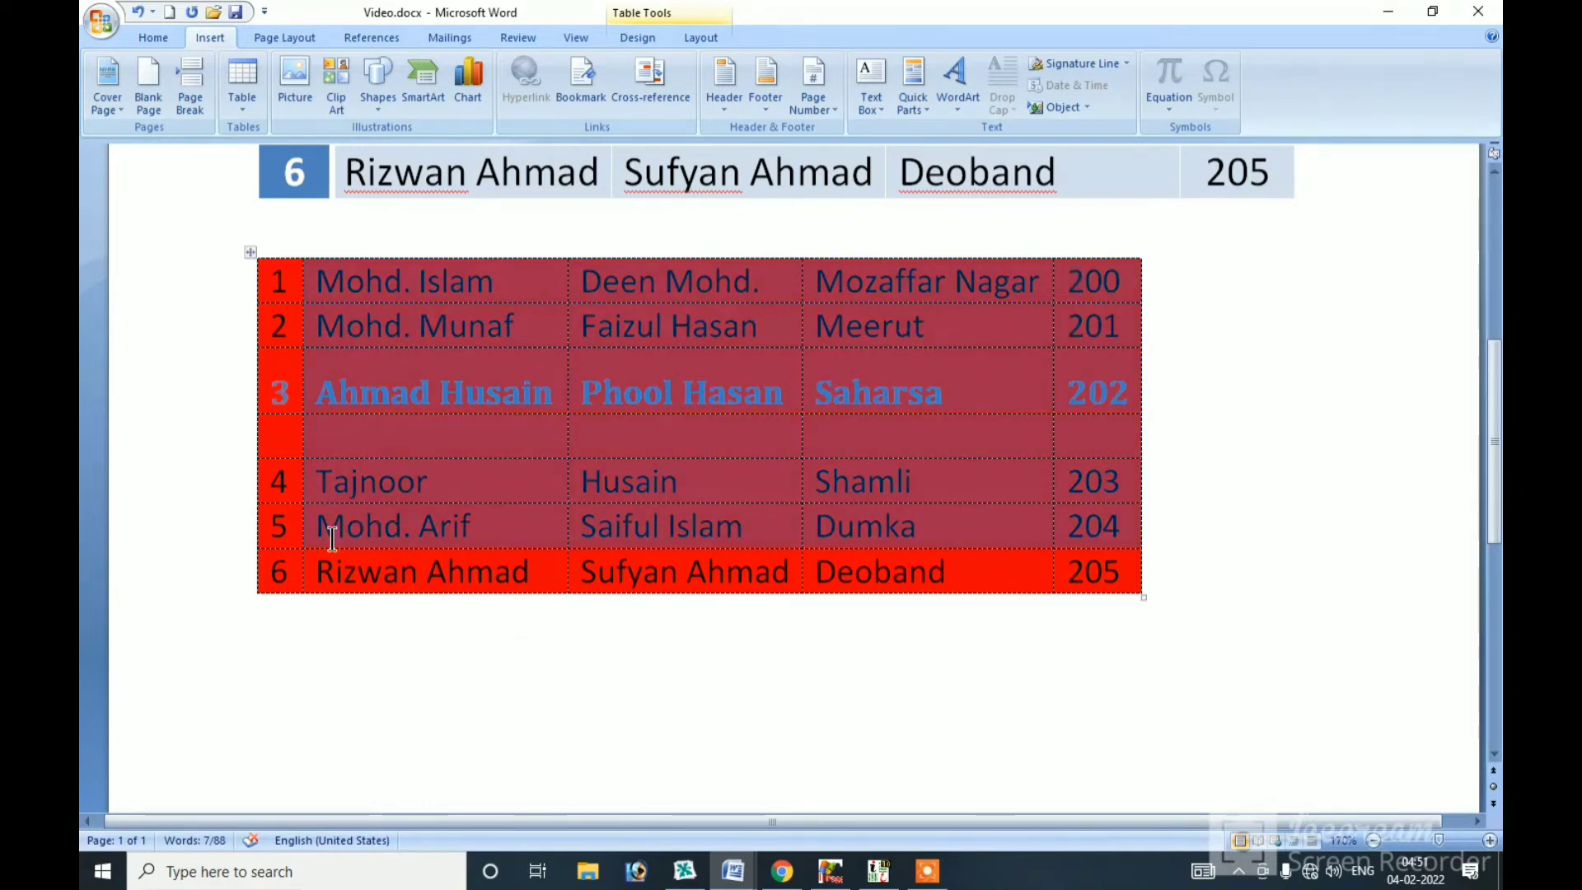
right_click(375, 399)
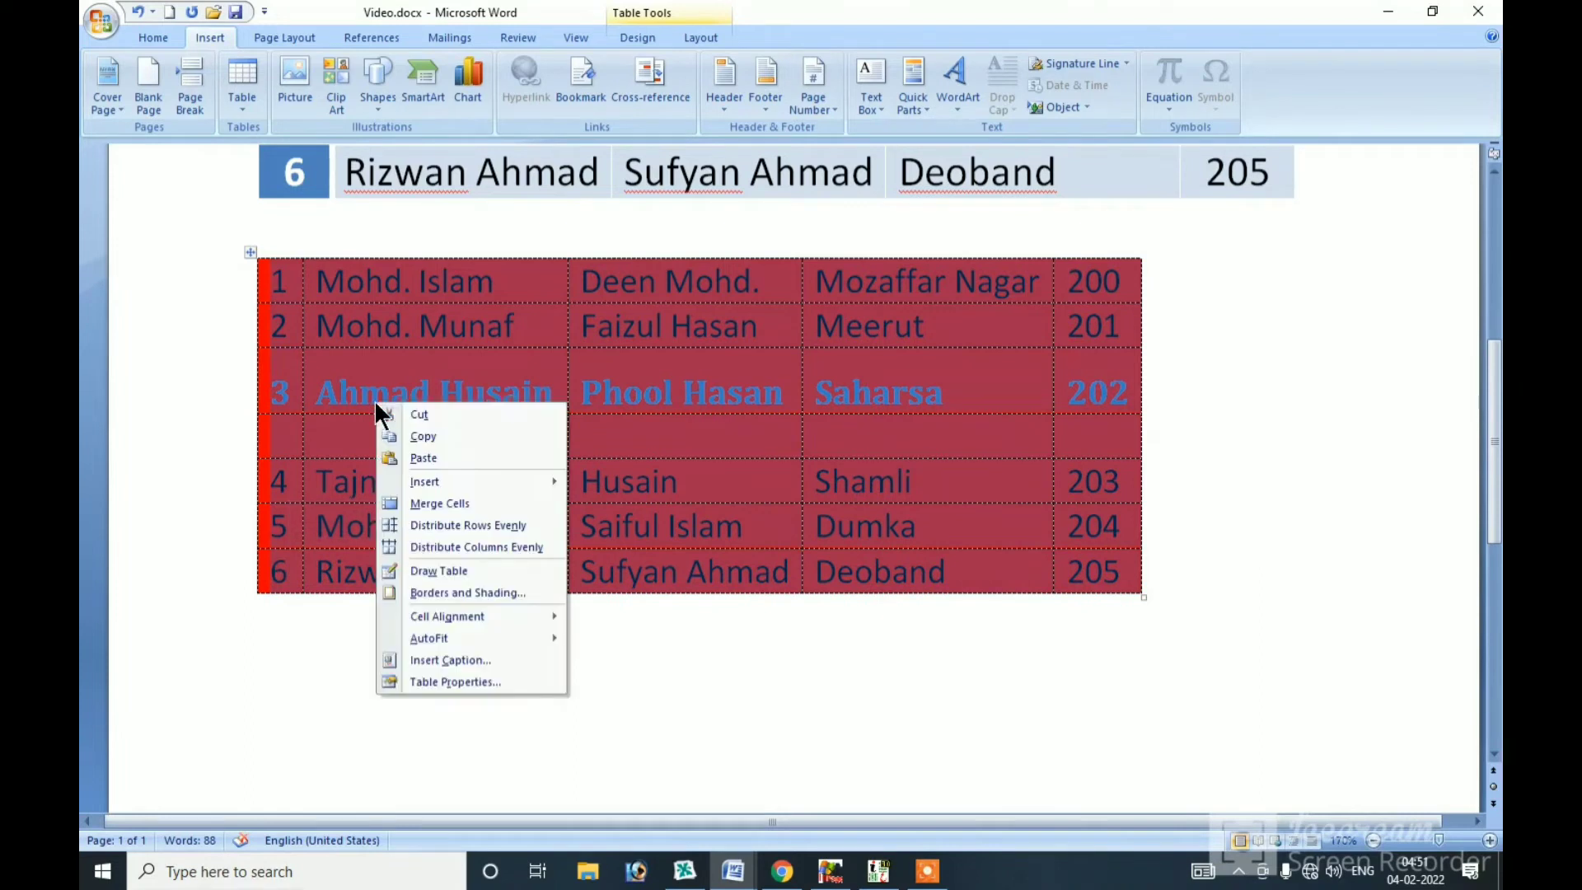
mouse_move(424, 482)
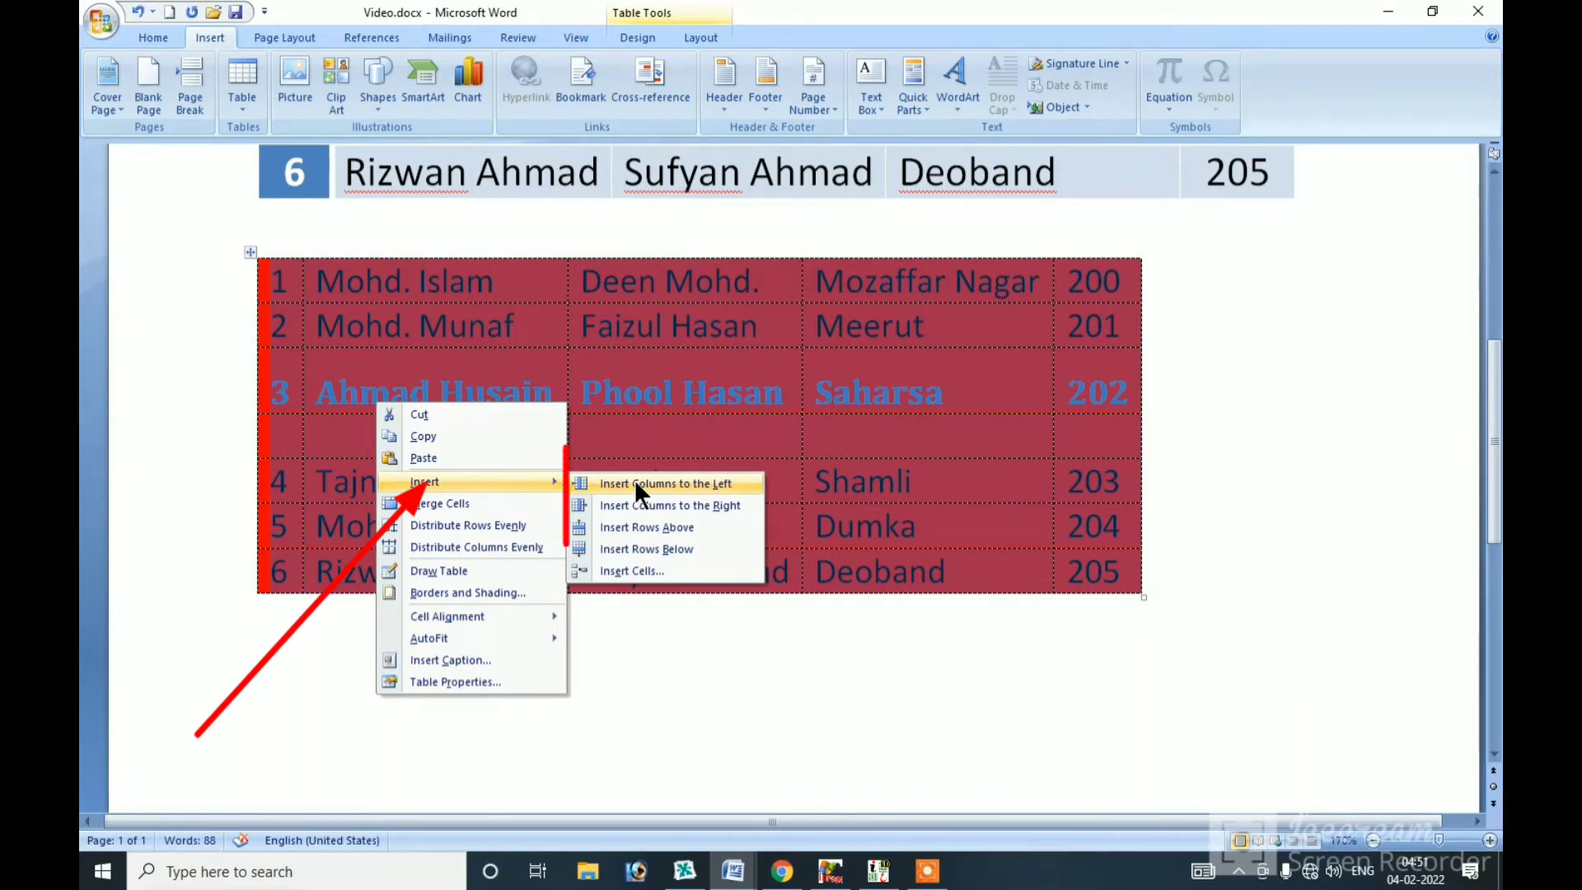
left_click(730, 358)
left_click(1104, 325)
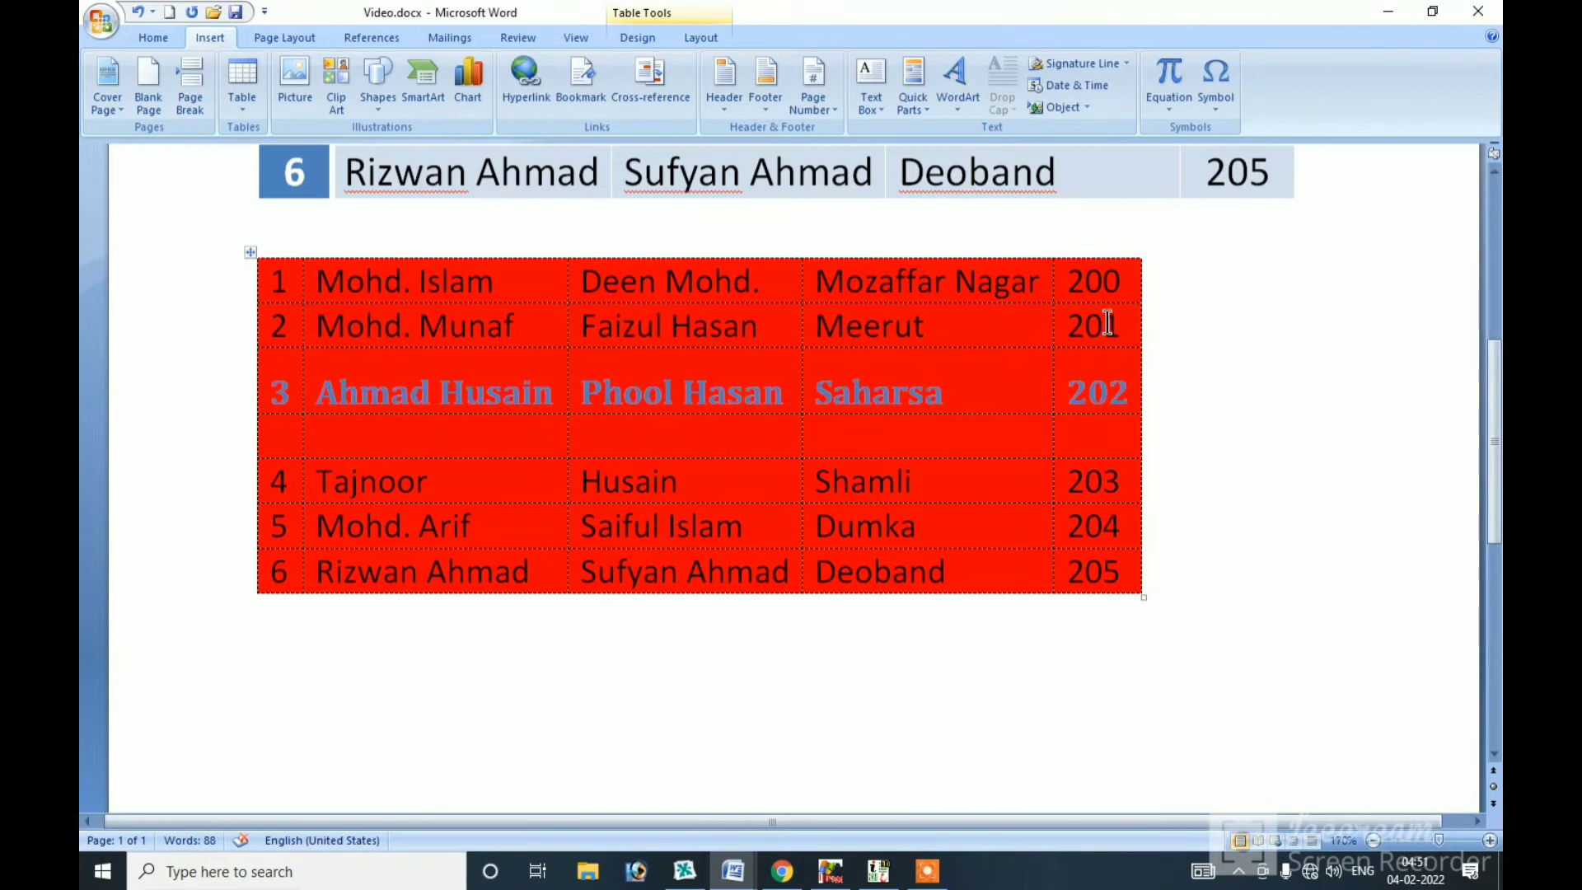
left_click_drag(1104, 324, 1094, 568)
- Insert a new empty column to the right of the 200–205 column
right_click(1081, 278)
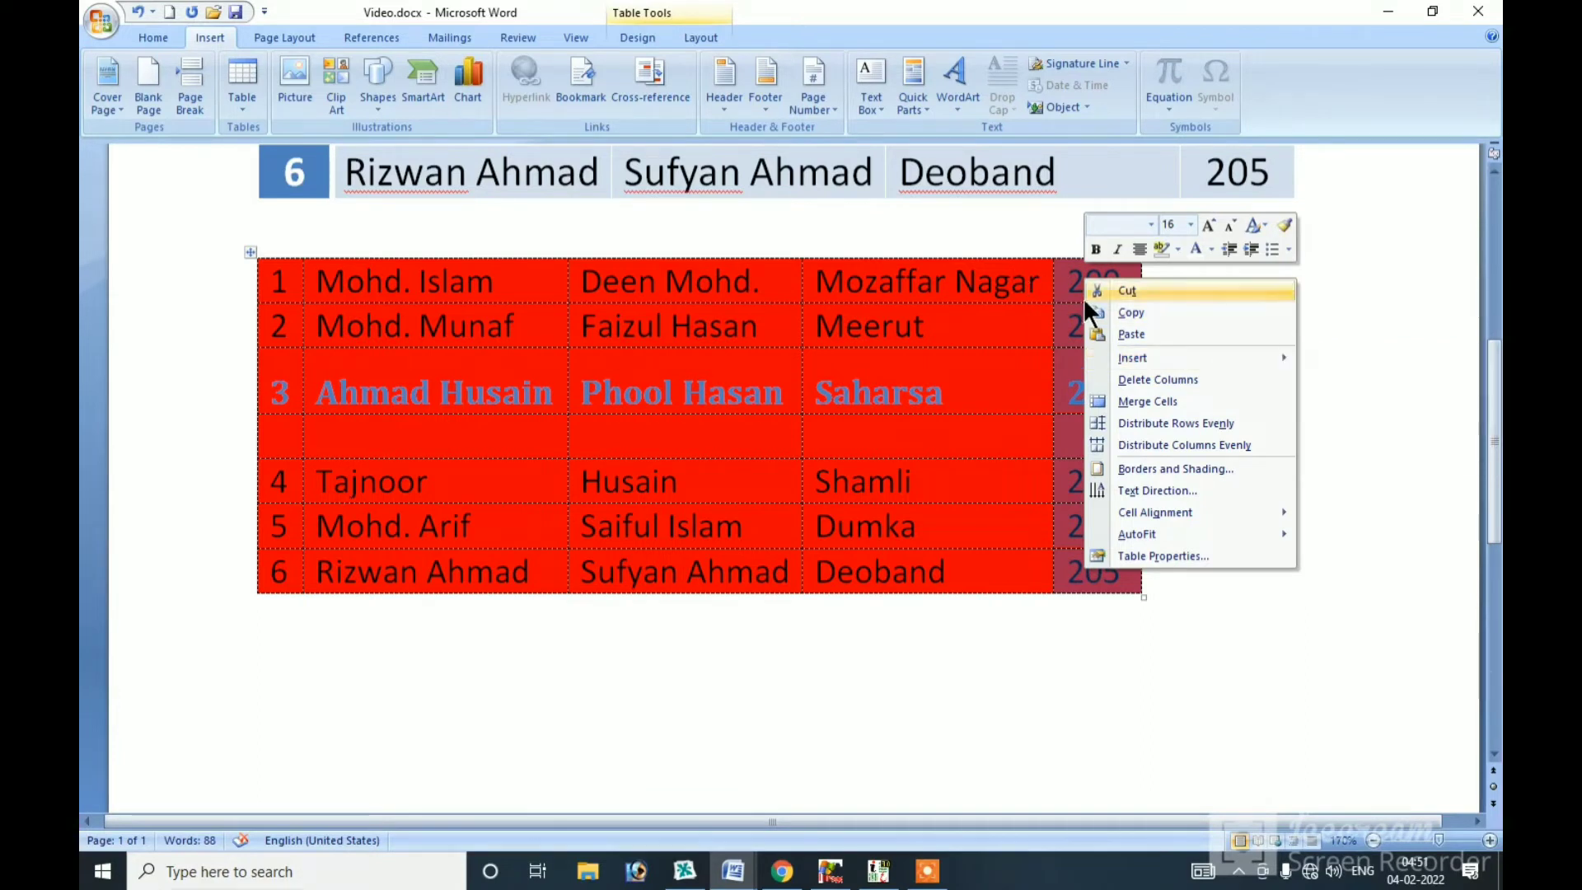
mouse_move(1132, 359)
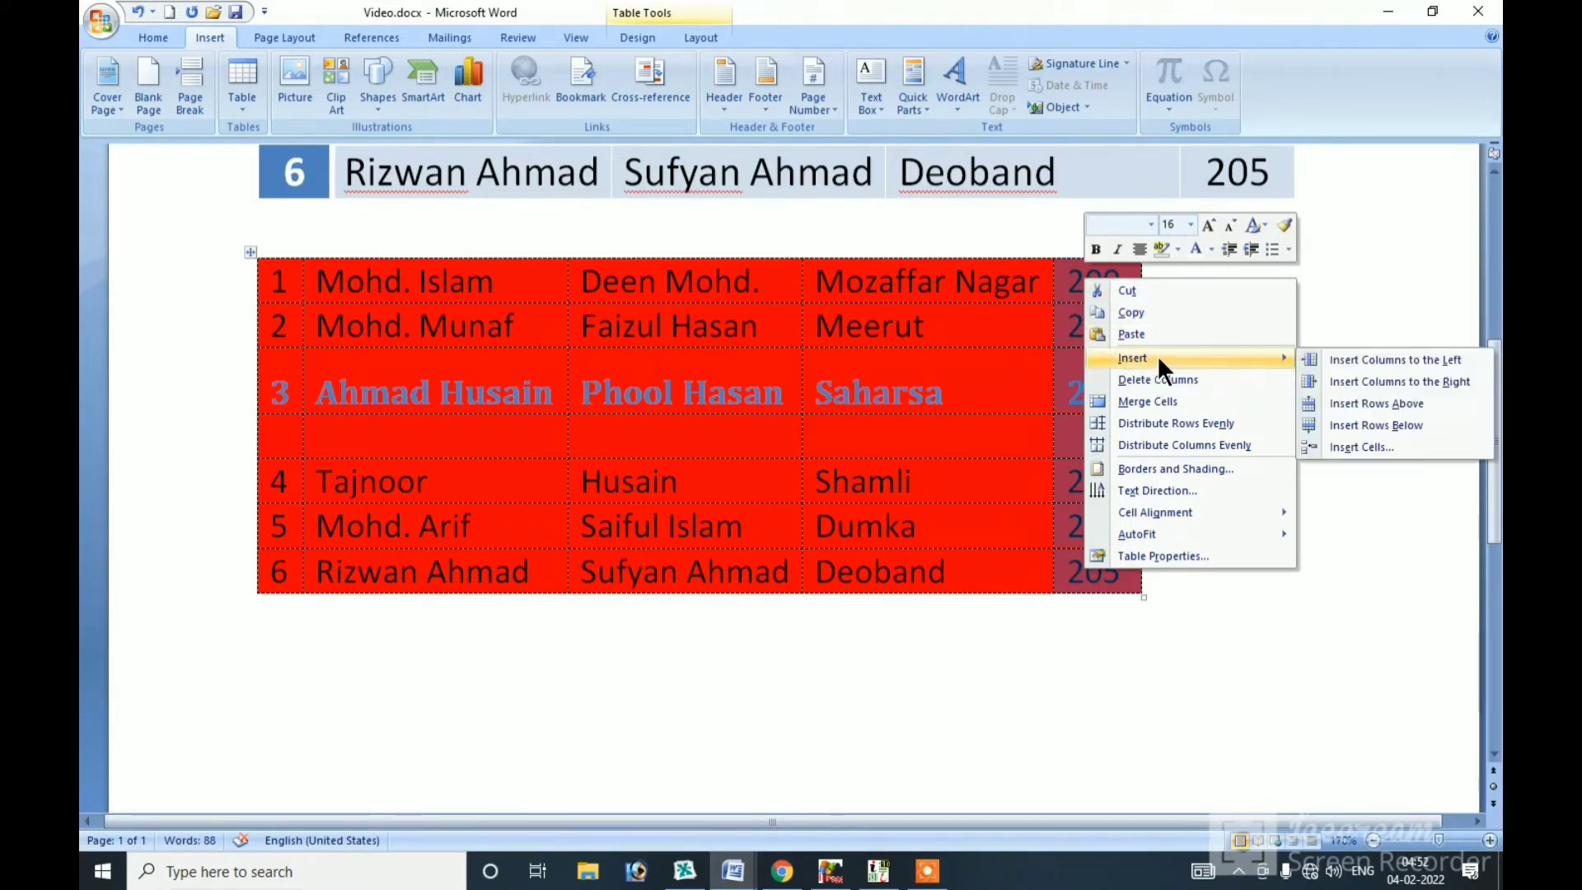
left_click(1401, 383)
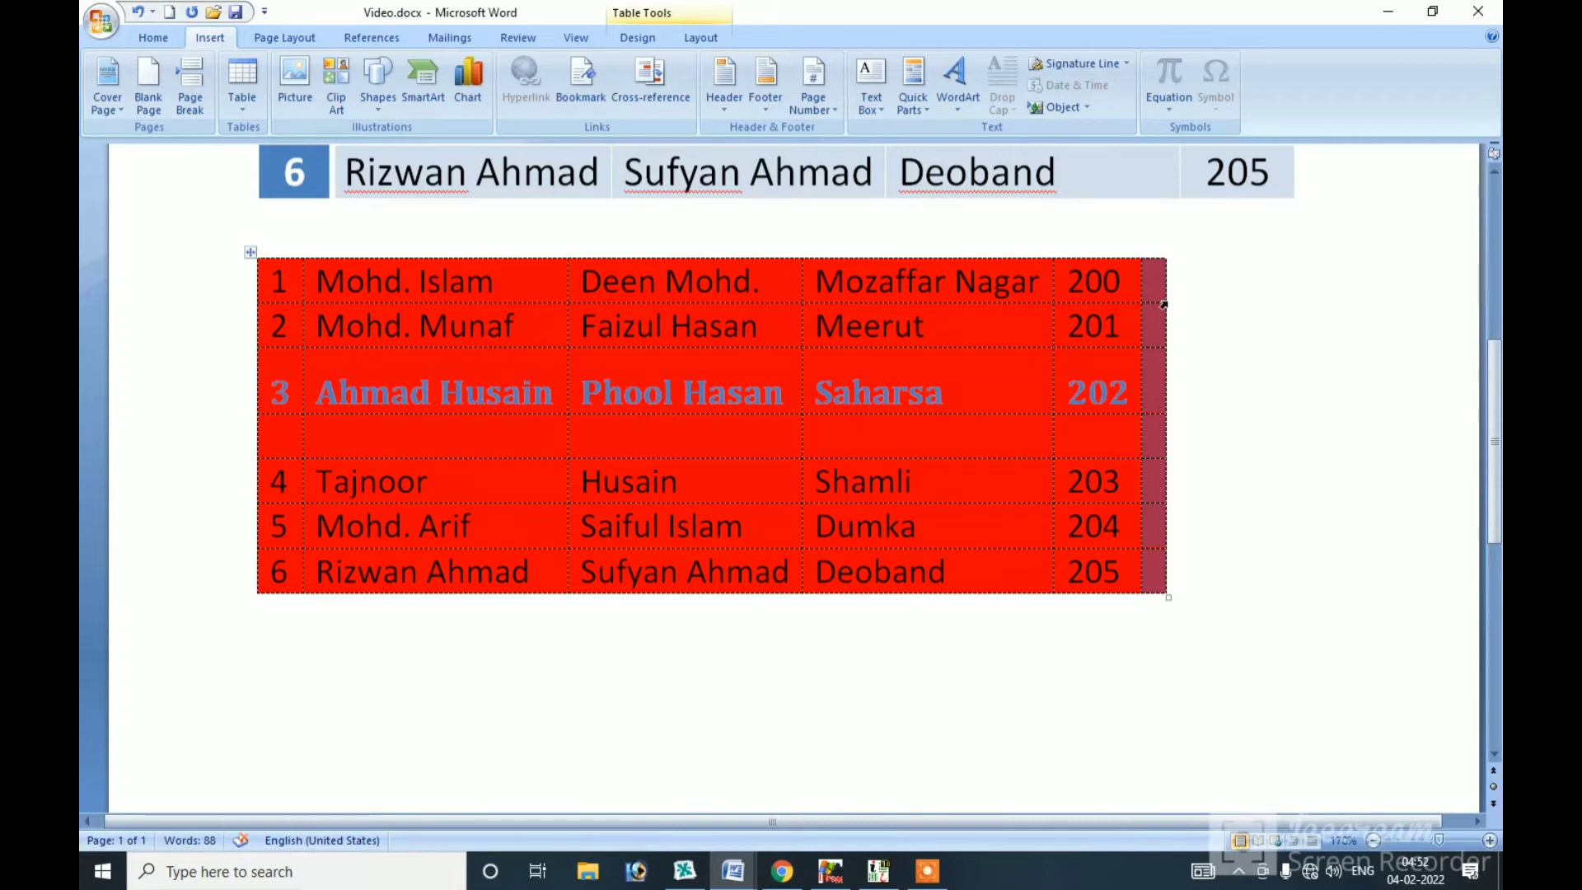
mouse_move(1108, 284)
left_mouse_down()
mouse_move(578, 372)
mouse_move(280, 370)
left_mouse_up()
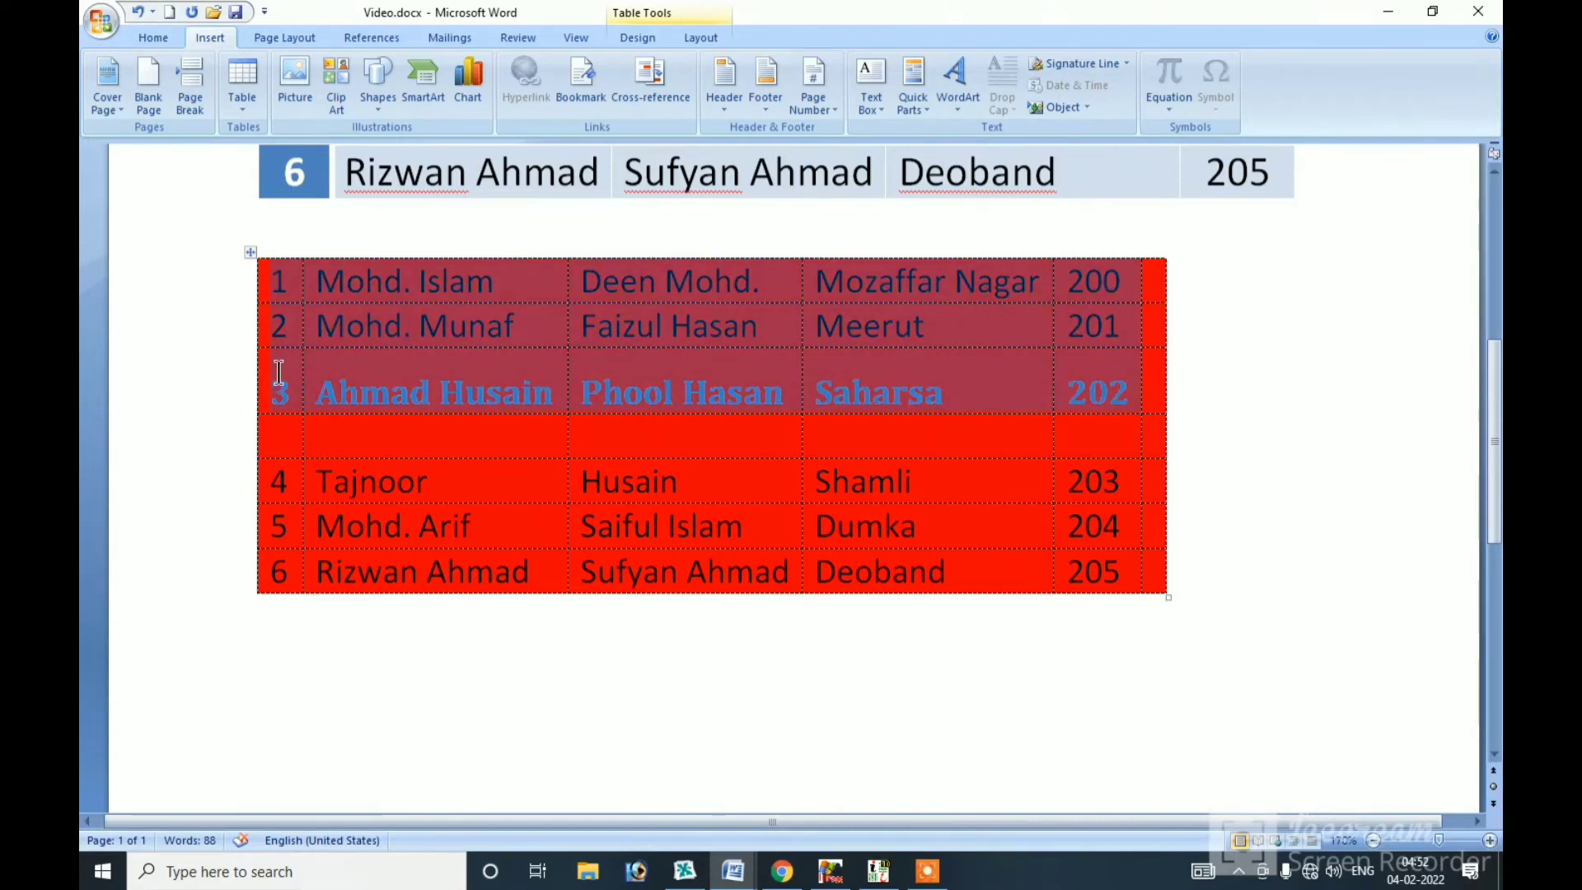
right_click(651, 325)
- Merge row 2's father-name and district cells into a single cell with Merge Cells
key("Escape")
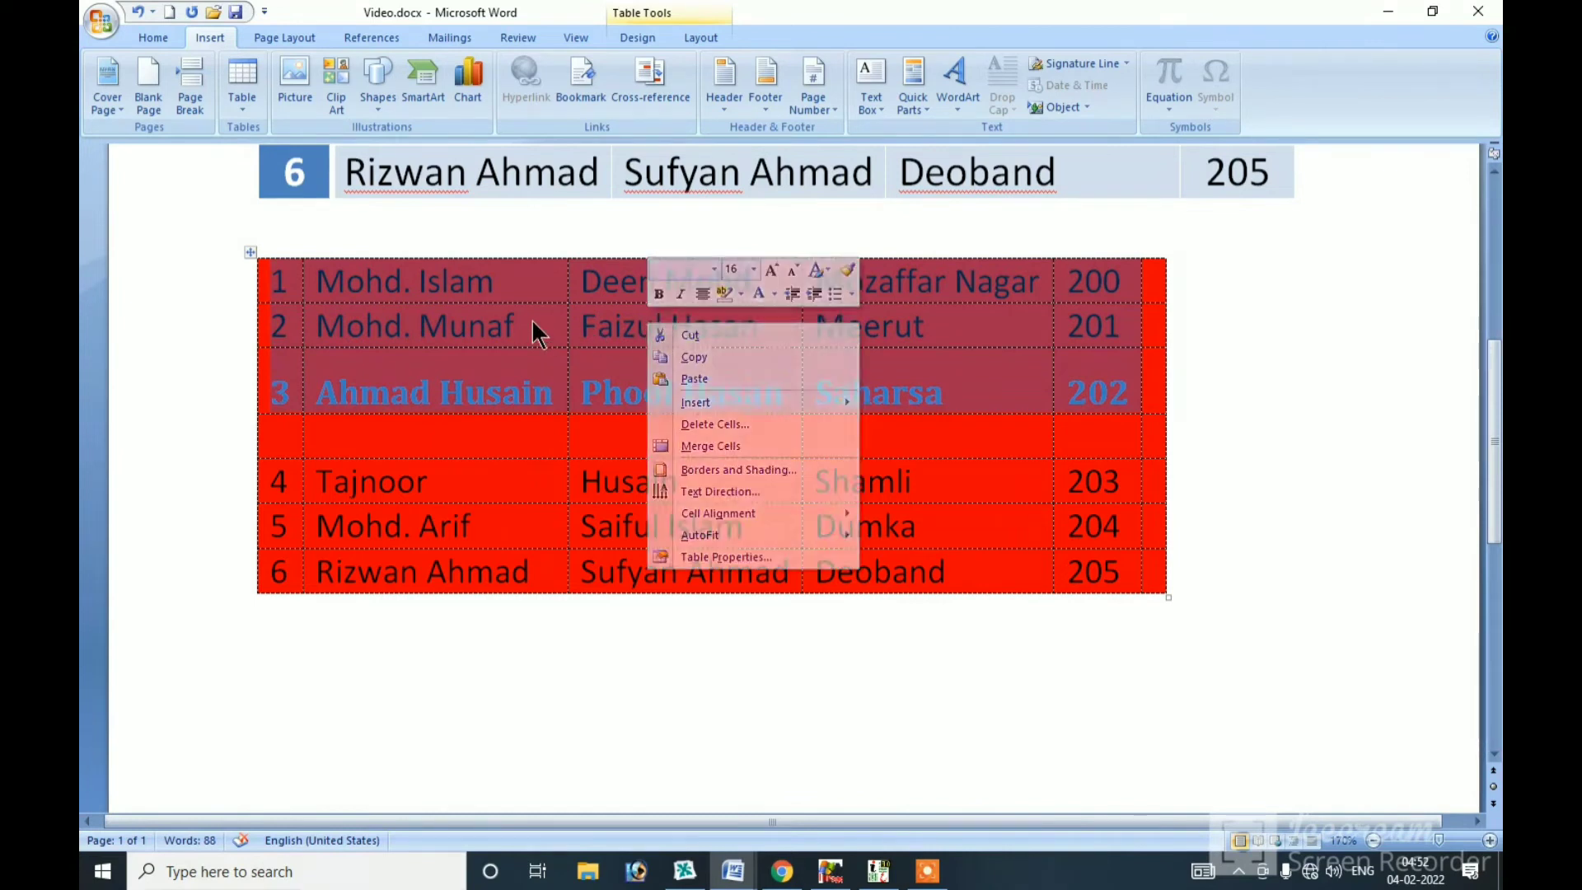
mouse_move(671, 328)
left_mouse_down()
mouse_move(874, 328)
mouse_move(754, 334)
left_mouse_up()
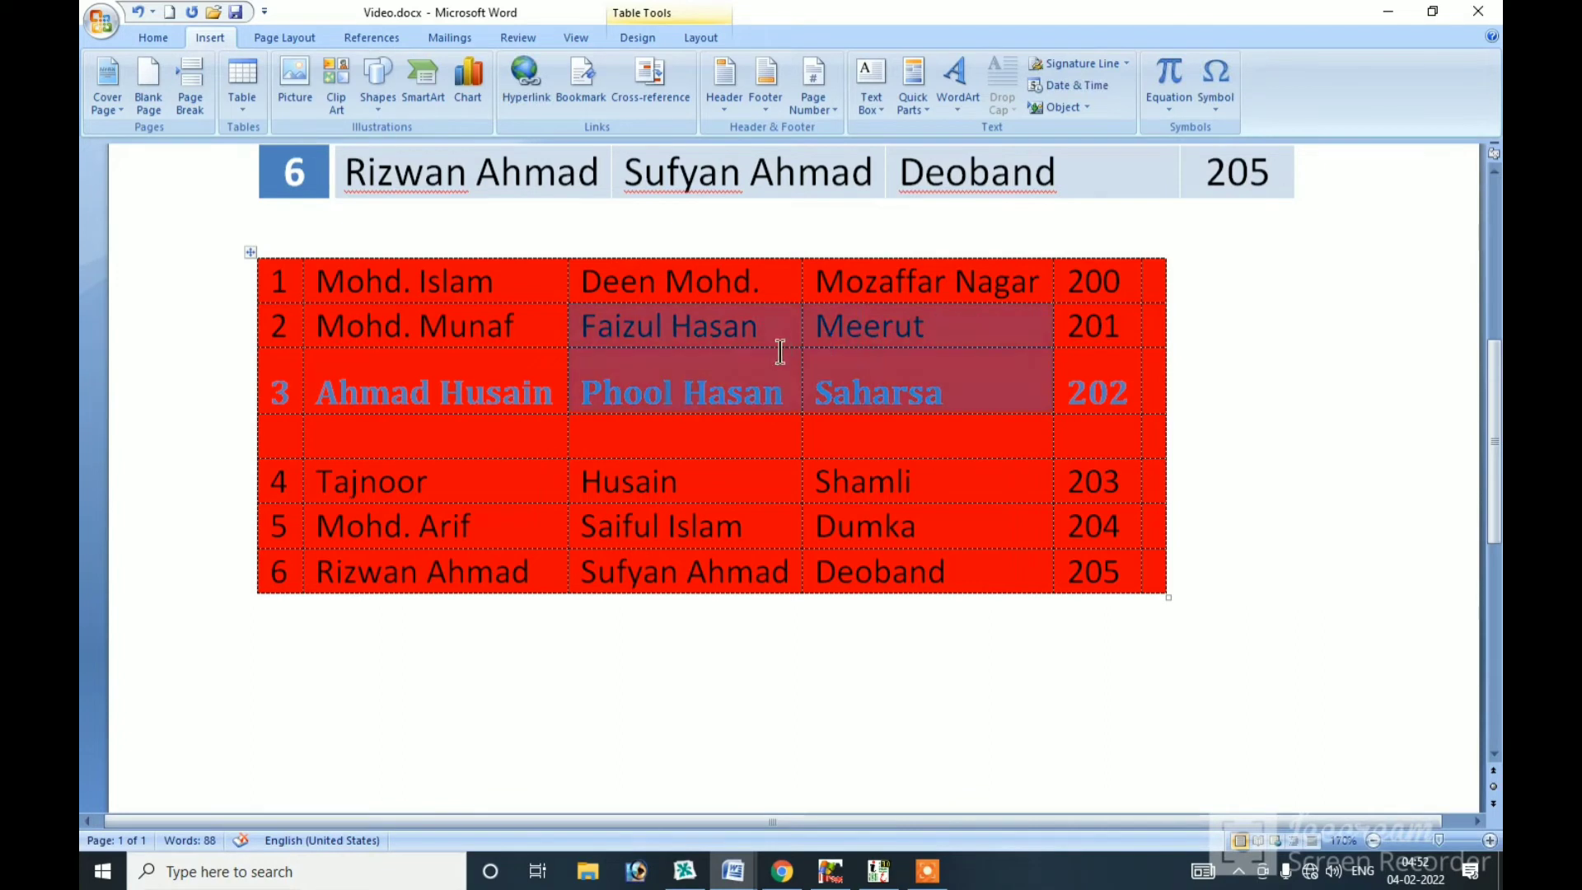
right_click(738, 332)
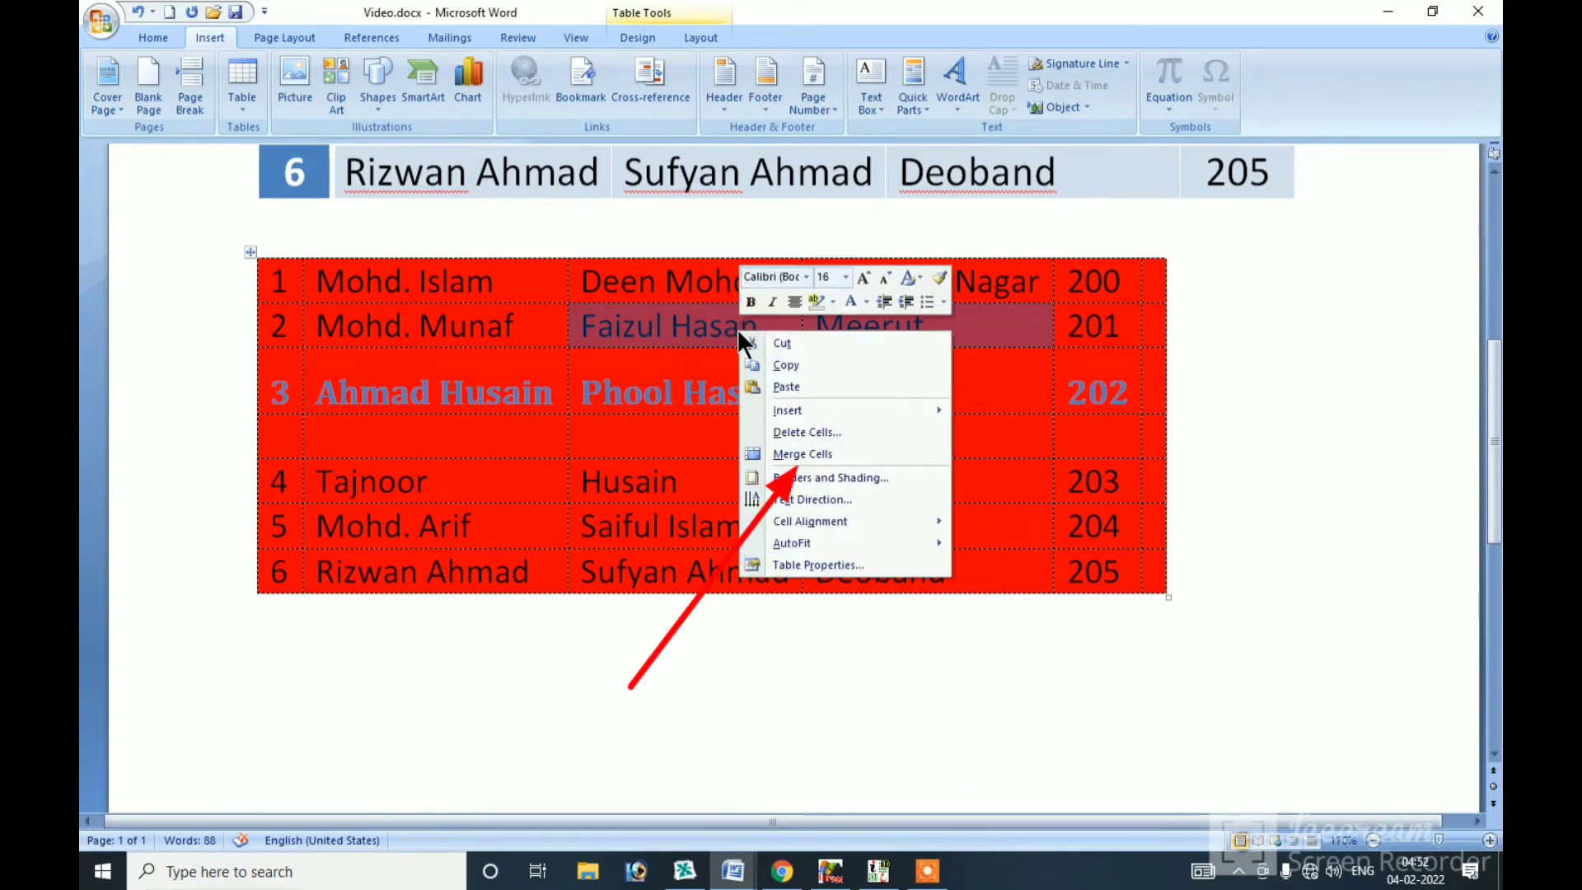
left_click(850, 453)
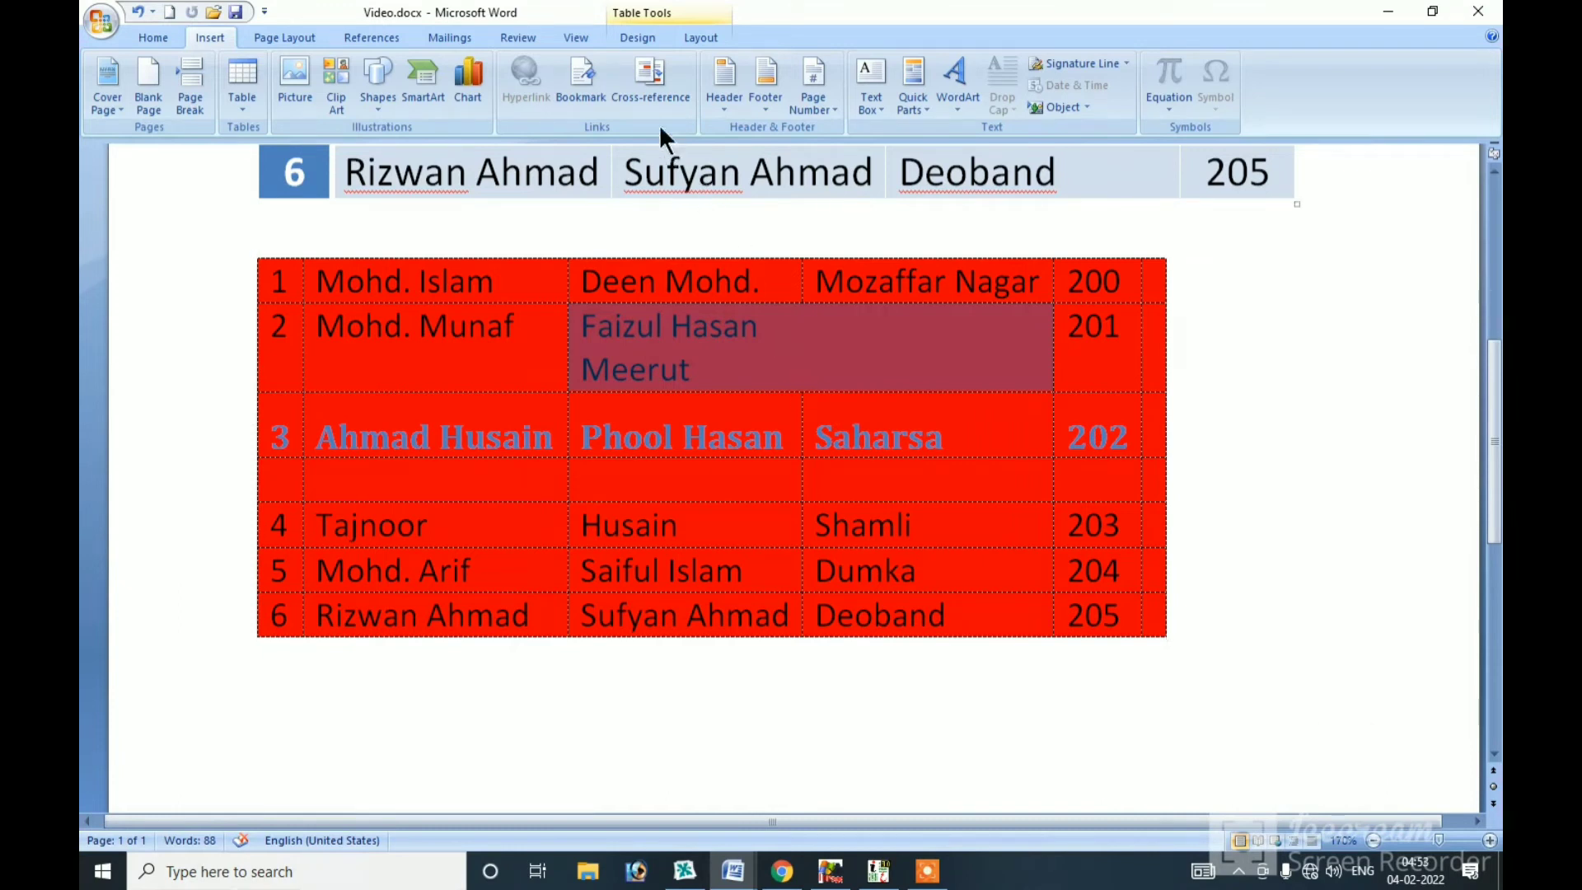
- Draw a vertical border with Draw Table to split the merged row 2 cell
left_click(641, 41)
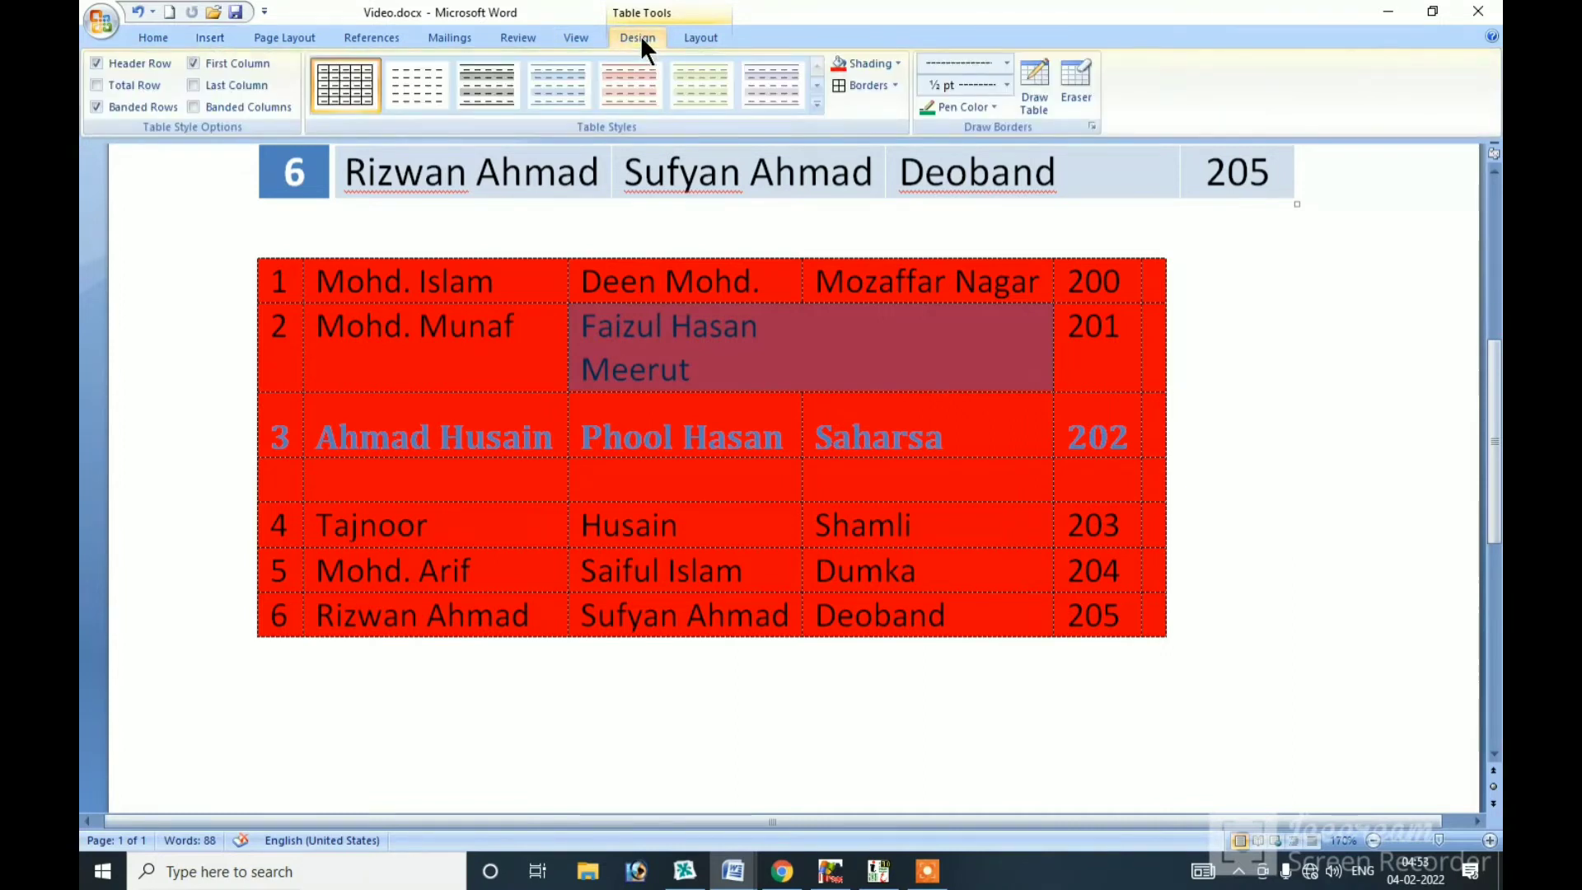
left_click(1036, 103)
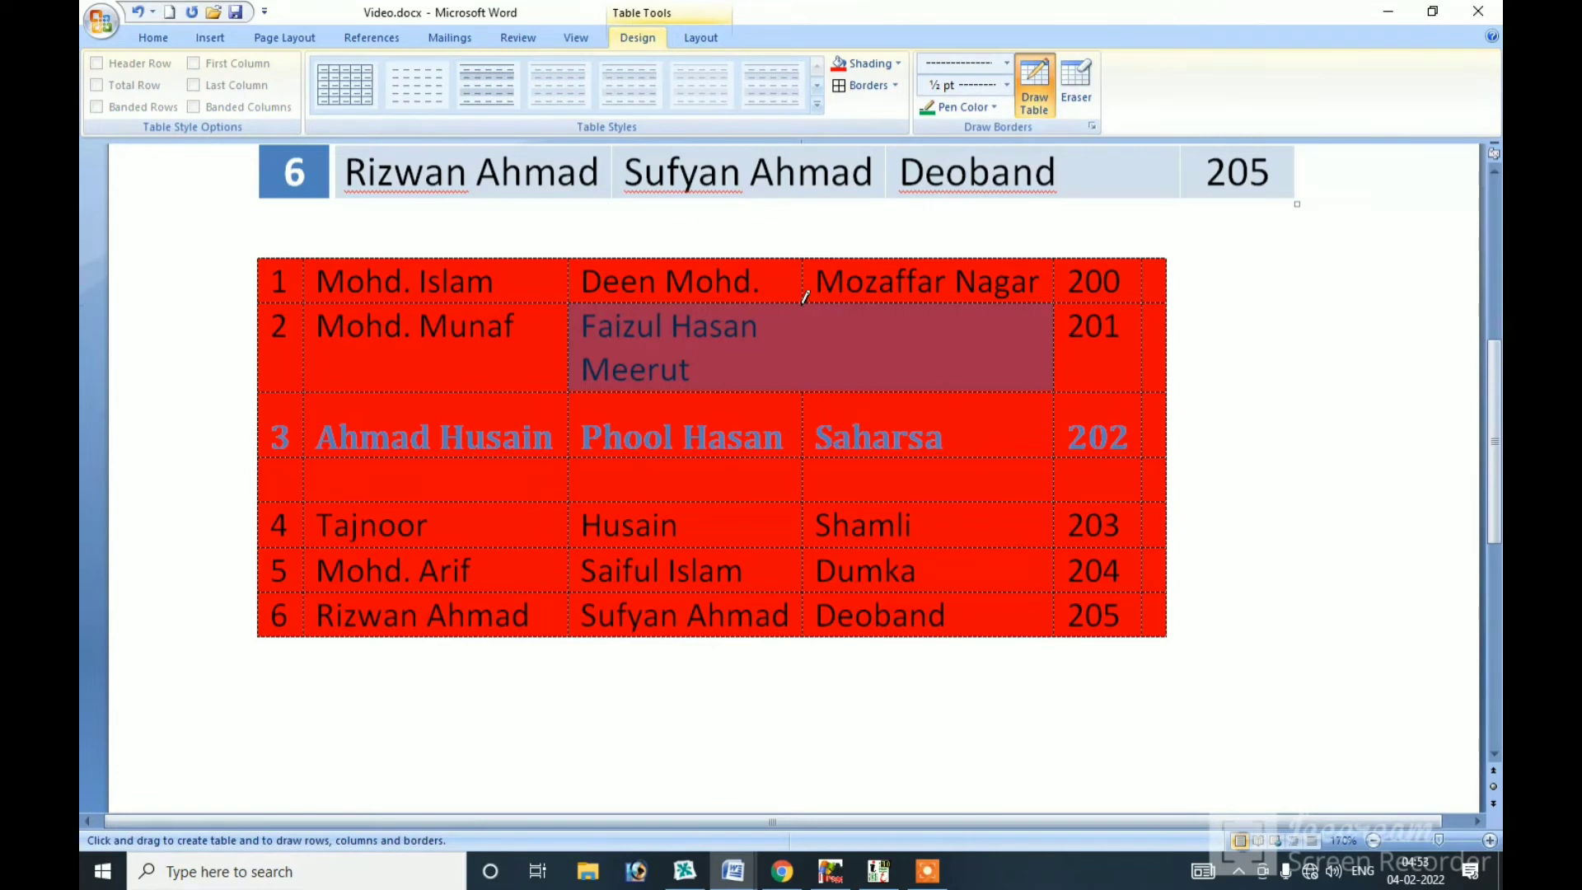
left_click(822, 321)
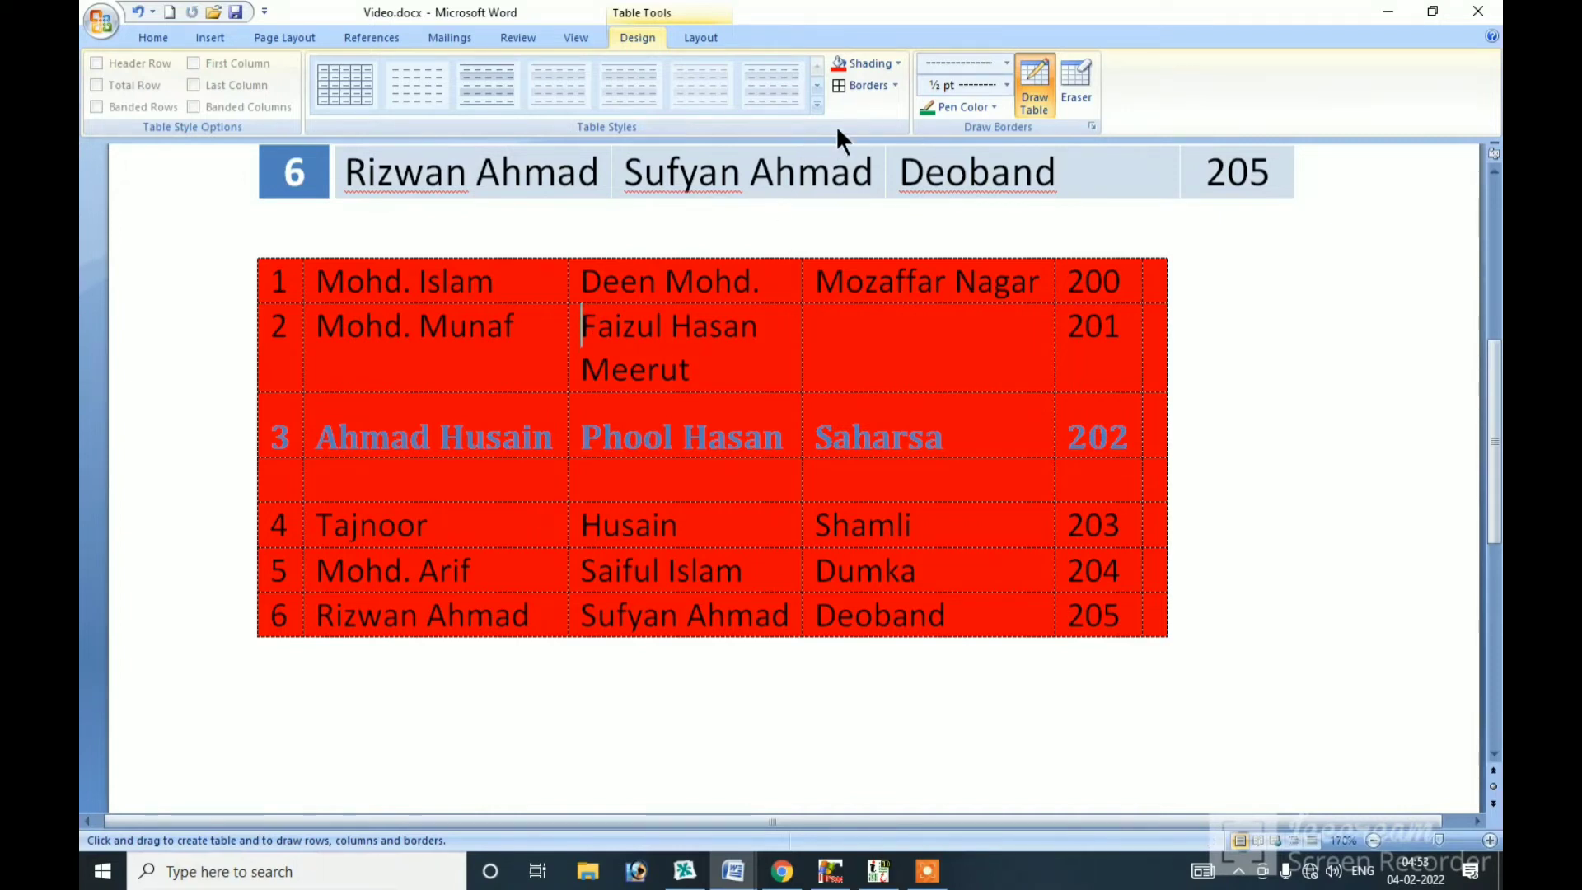
left_click(215, 37)
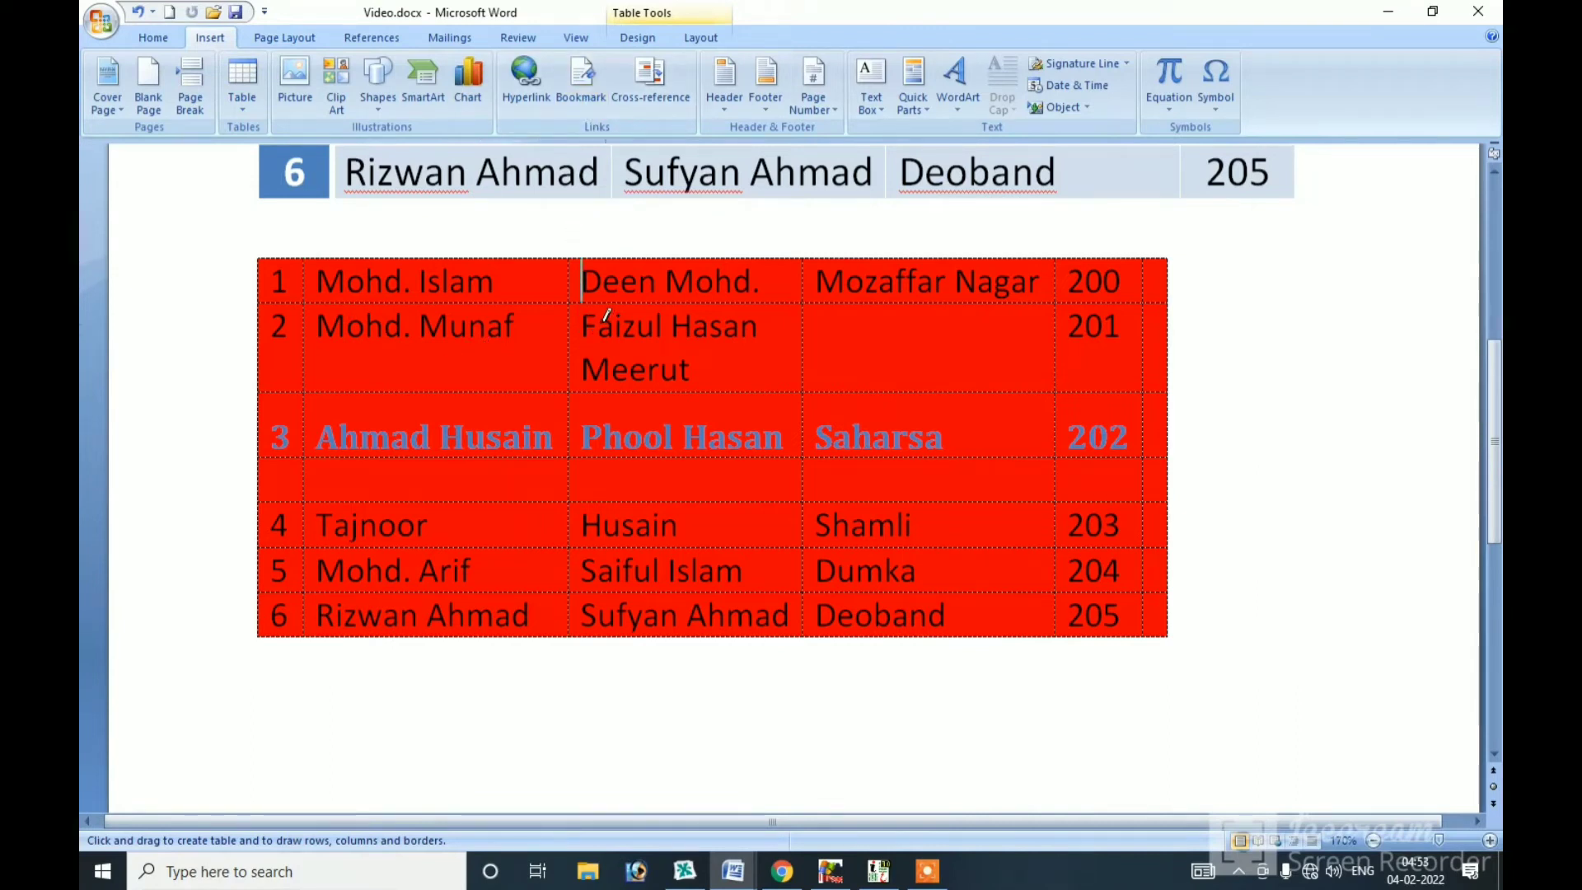
left_click(626, 38)
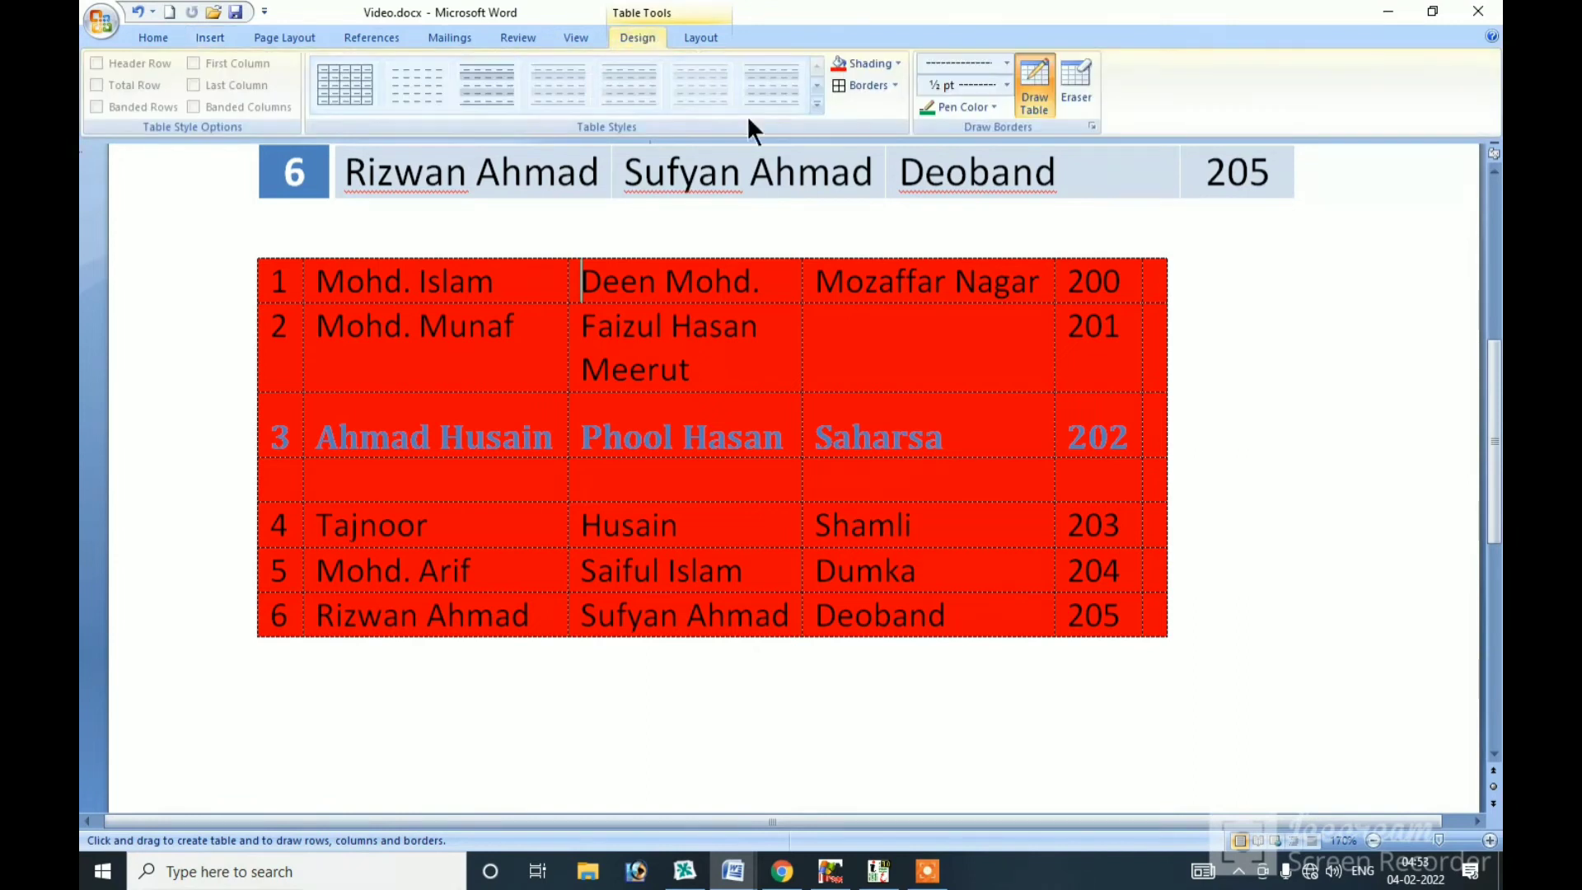
key("Escape")
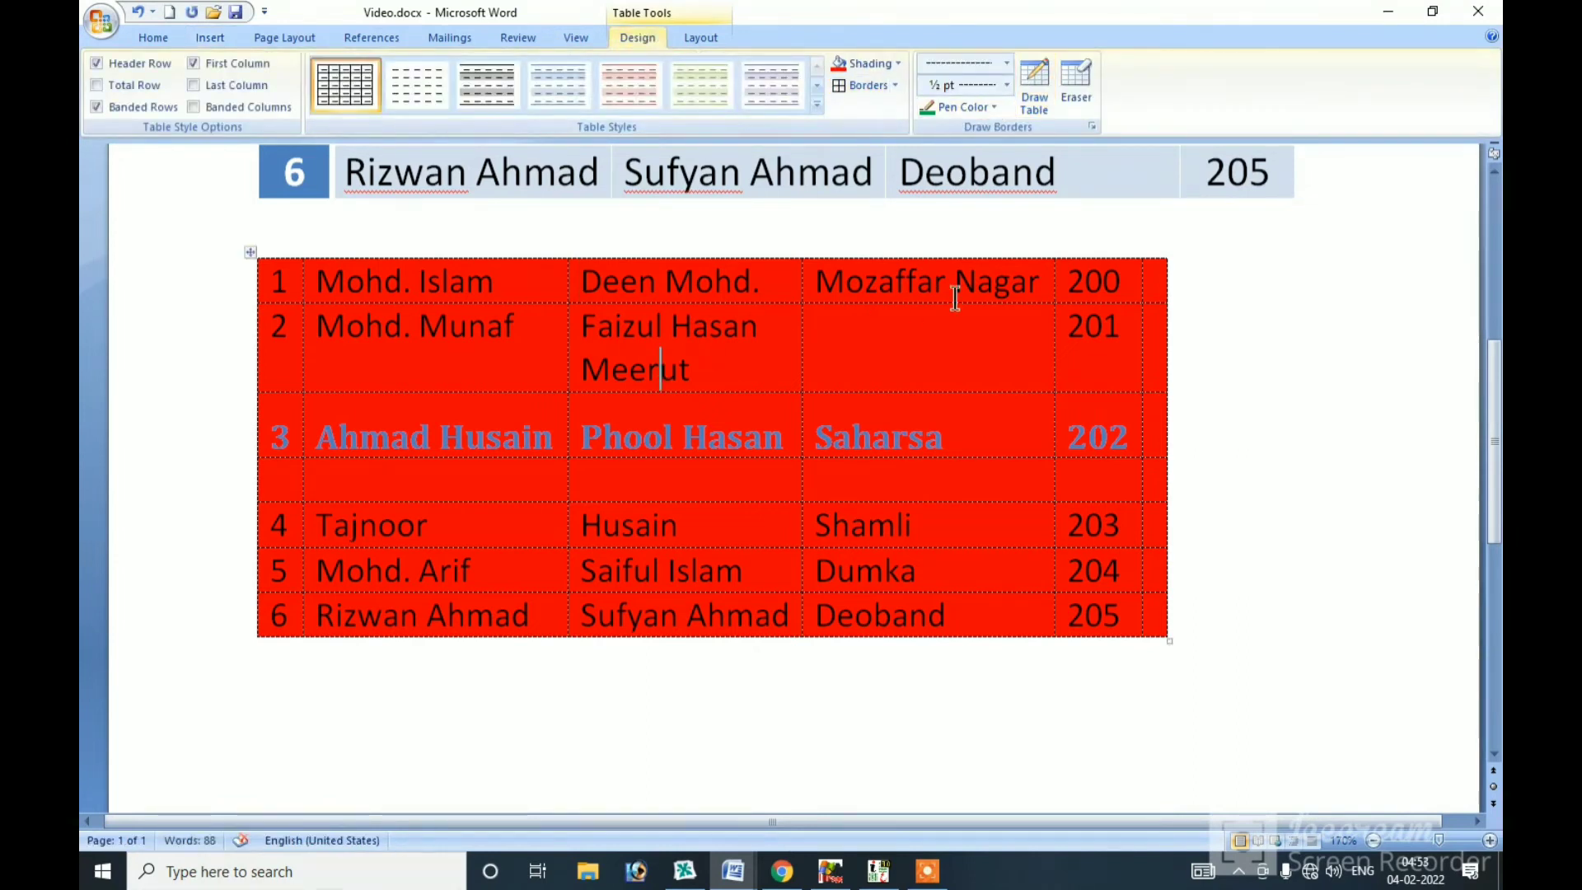
- Select the whole table, open its context menu, then dismiss it and deselect
left_click_drag(1156, 287, 325, 610)
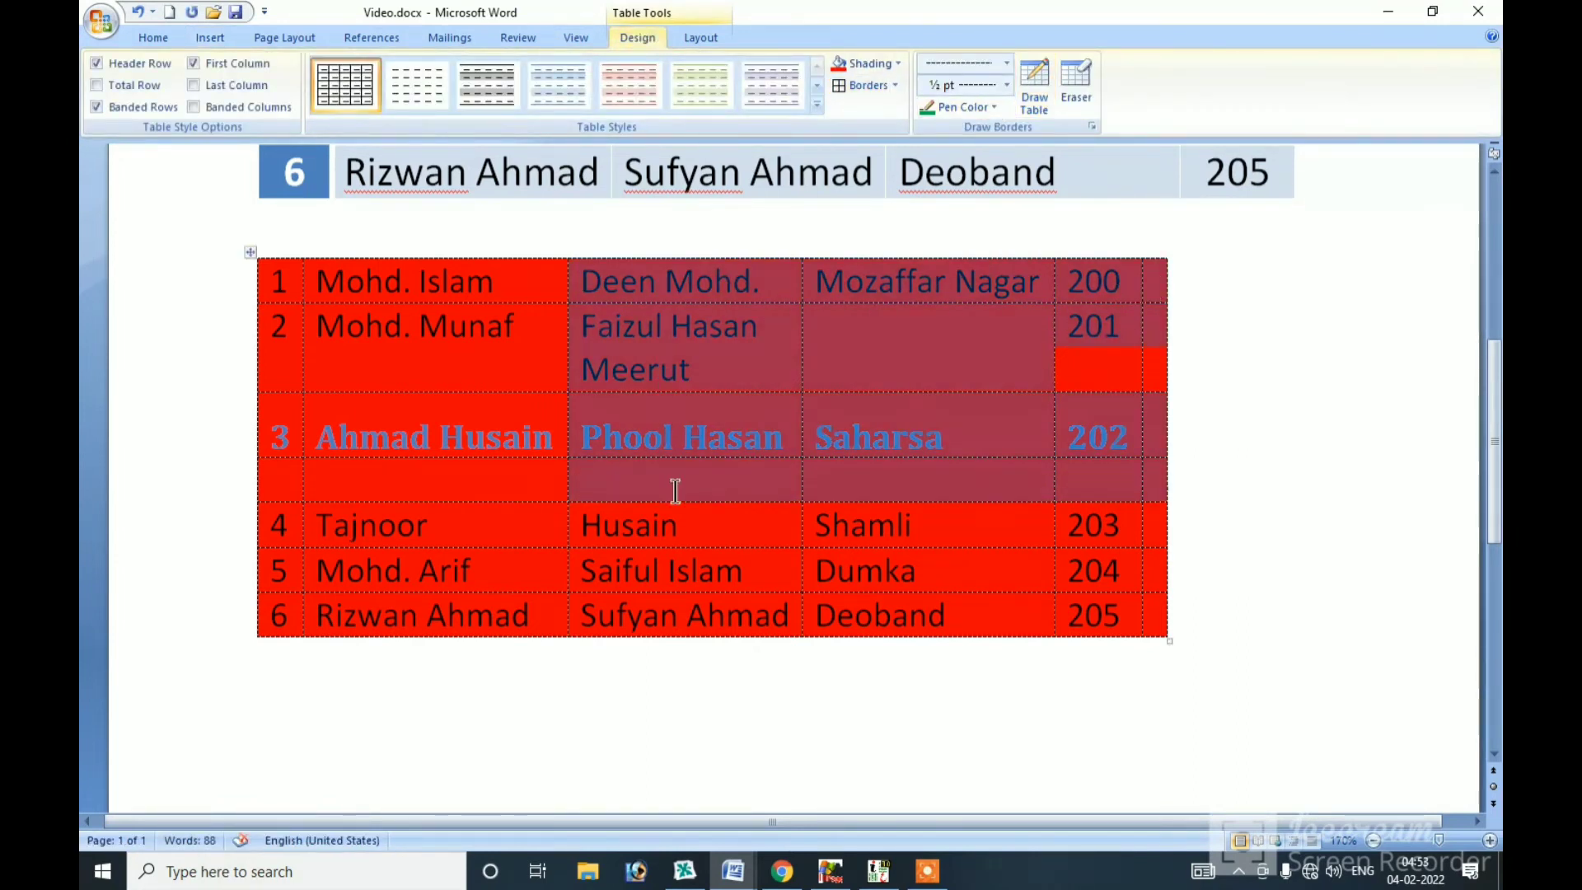
right_click(432, 327)
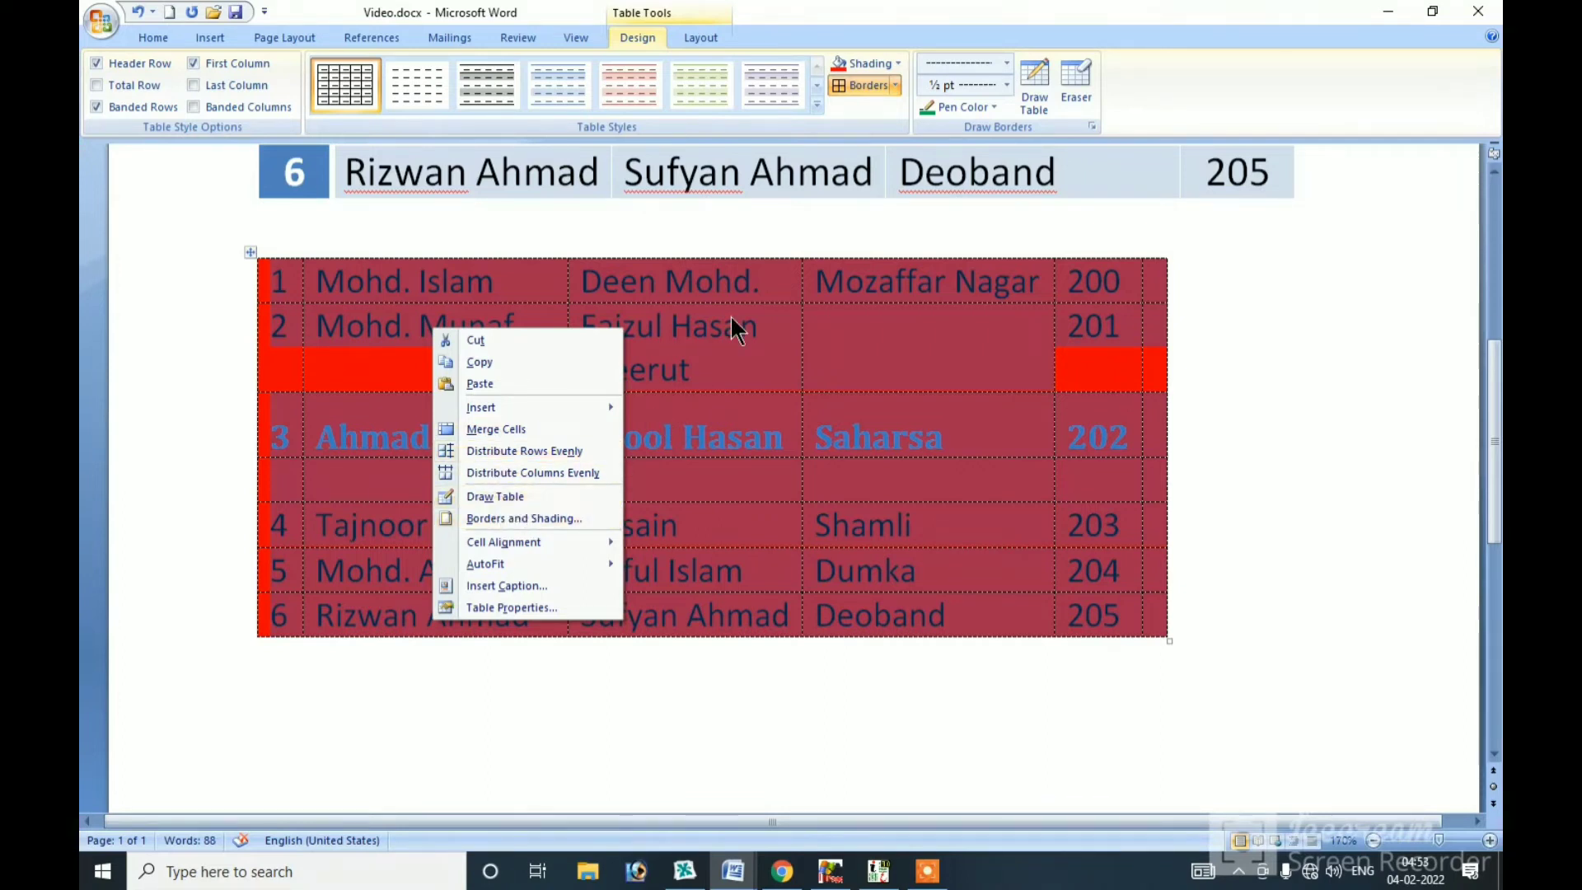
key("Escape")
left_click(379, 285)
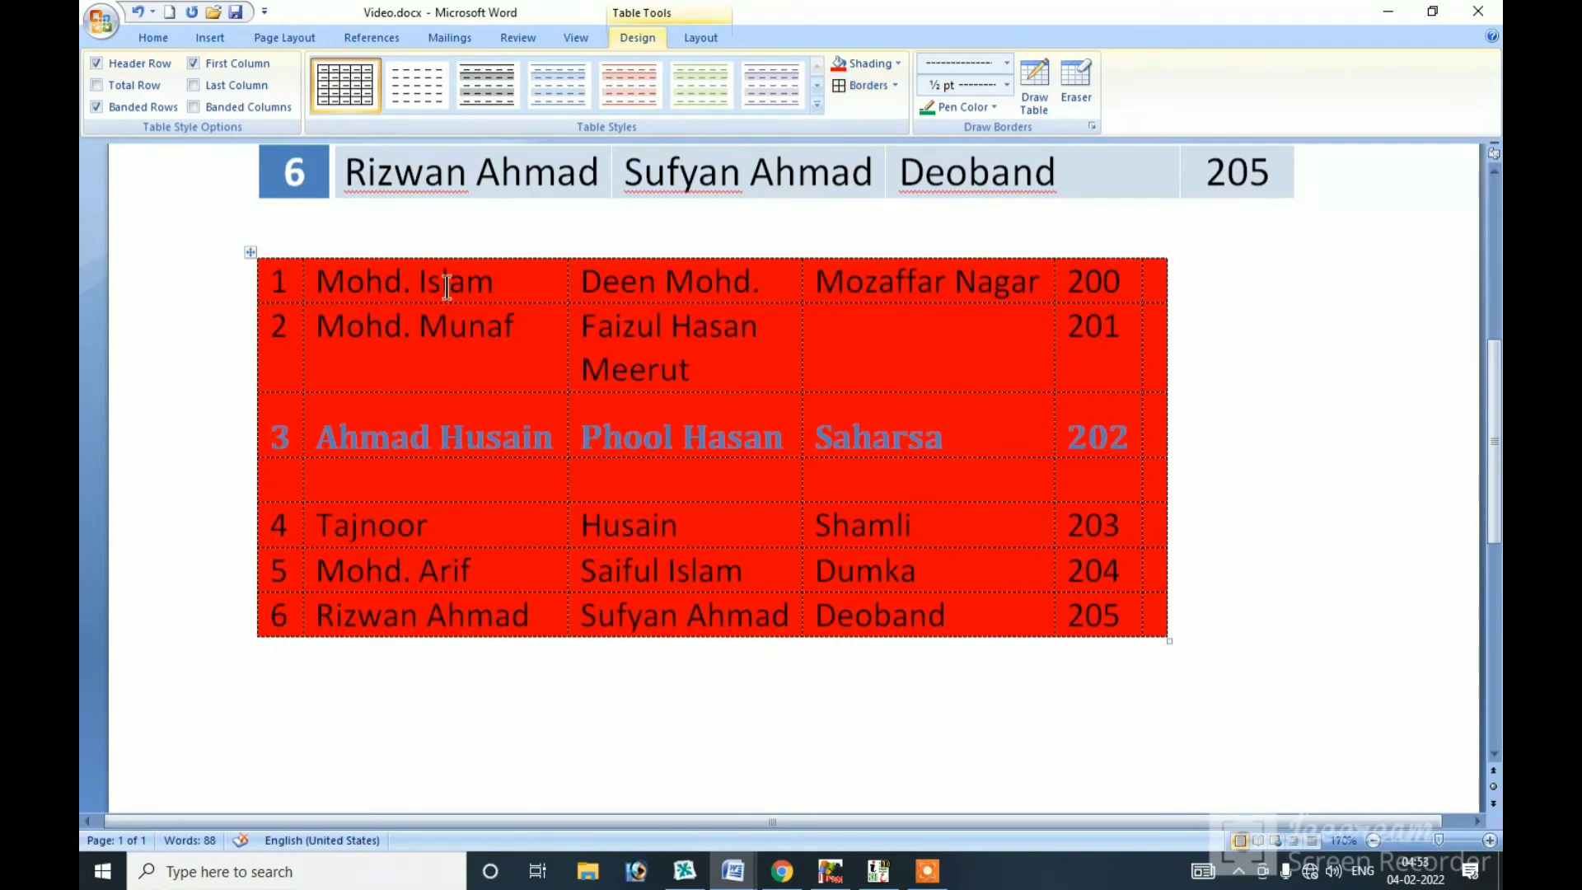
left_click_drag(495, 285, 329, 285)
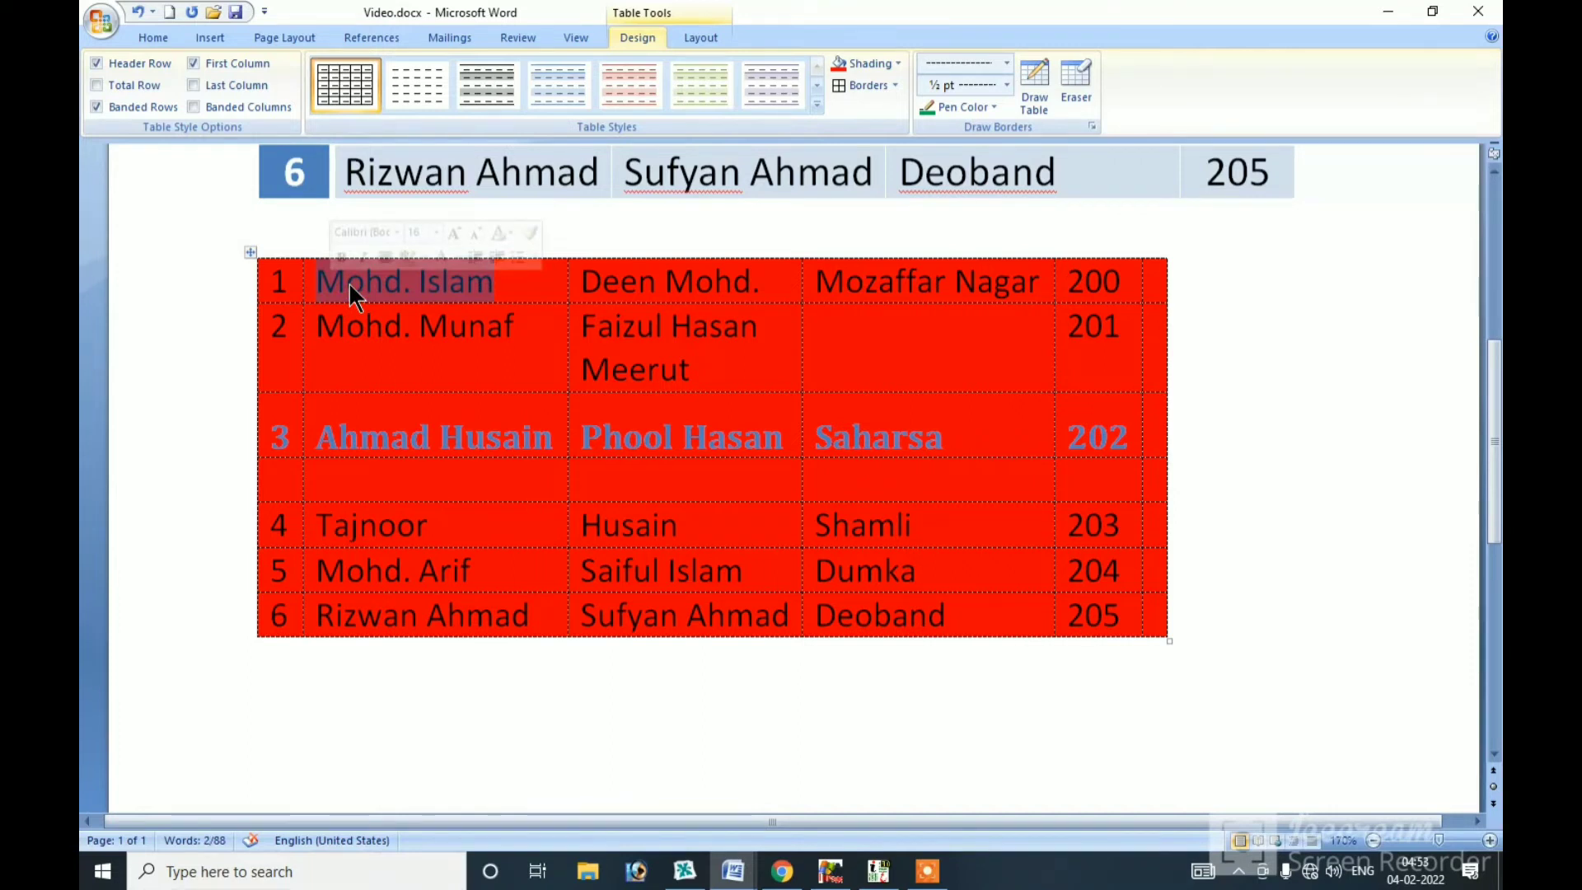
right_click(348, 281)
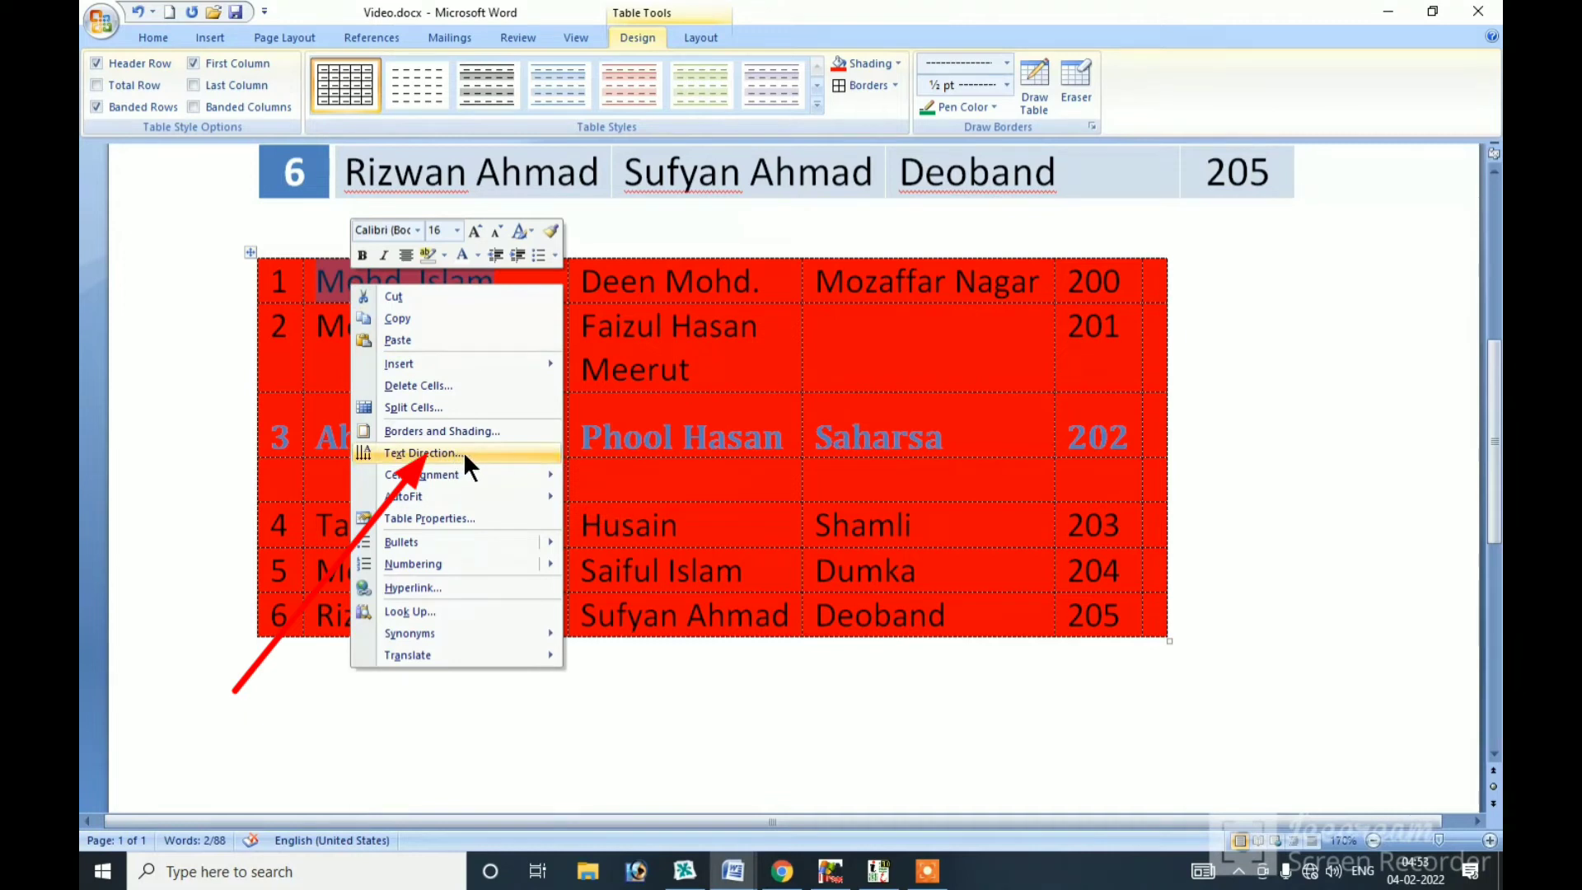
left_click(463, 451)
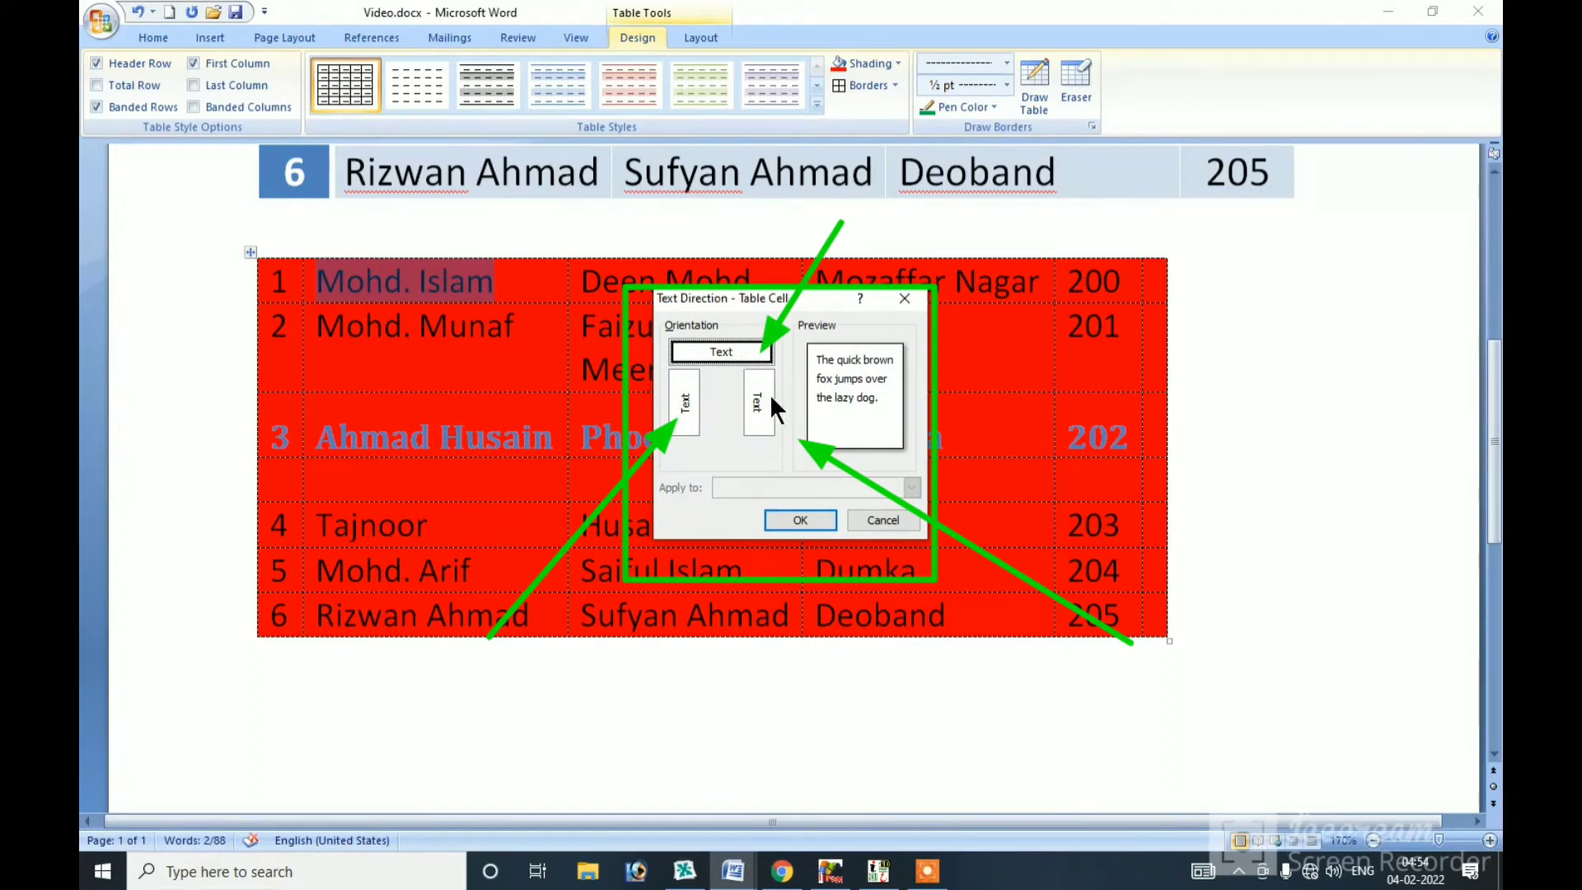
left_click(685, 402)
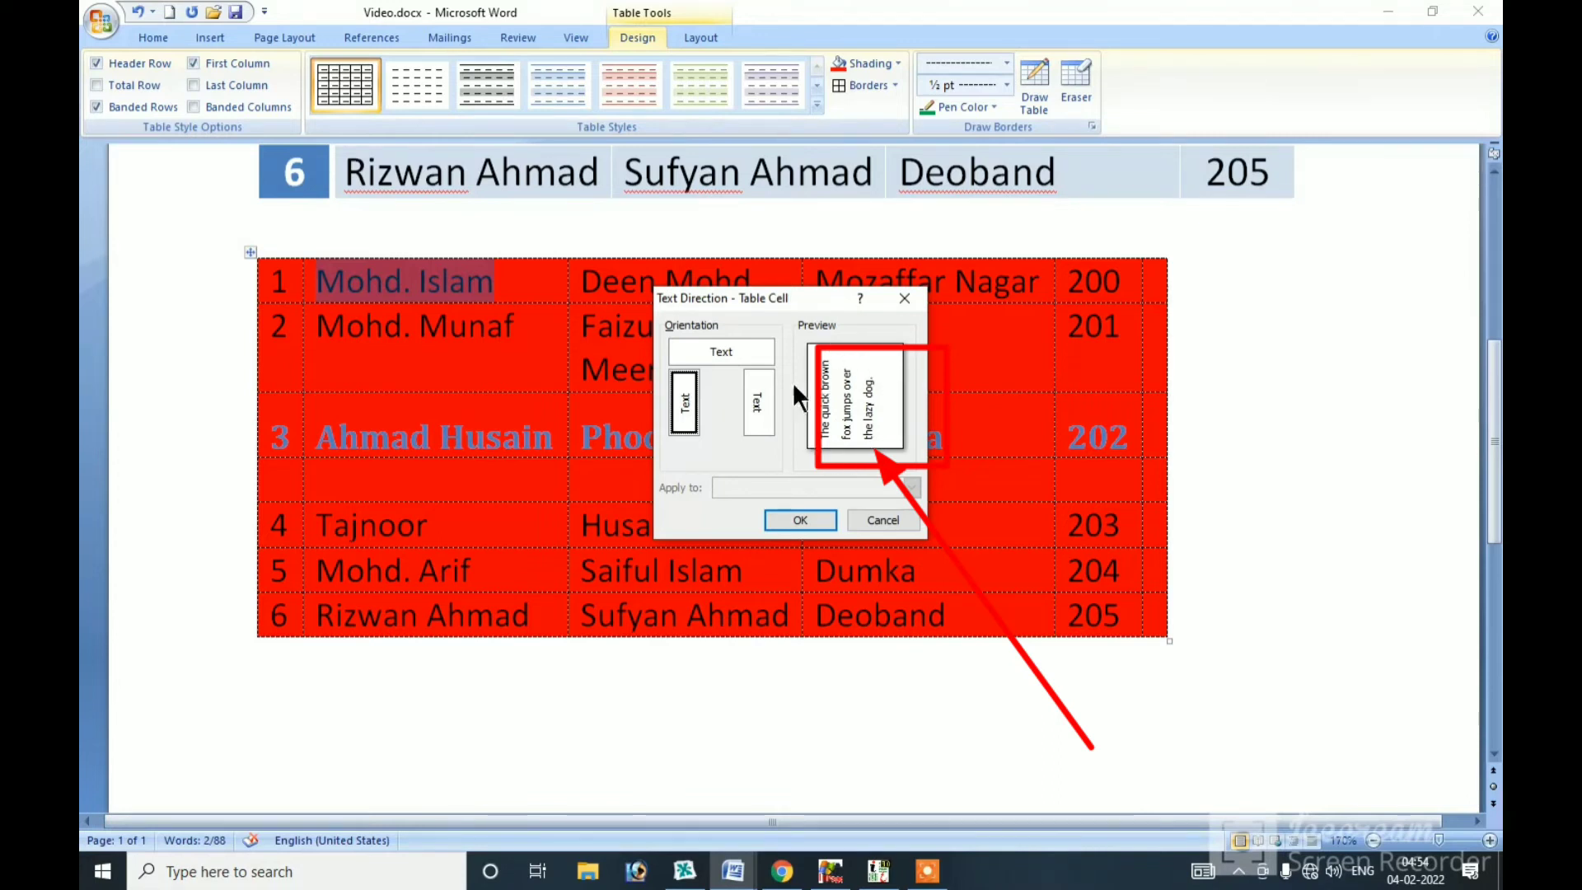
left_click(812, 518)
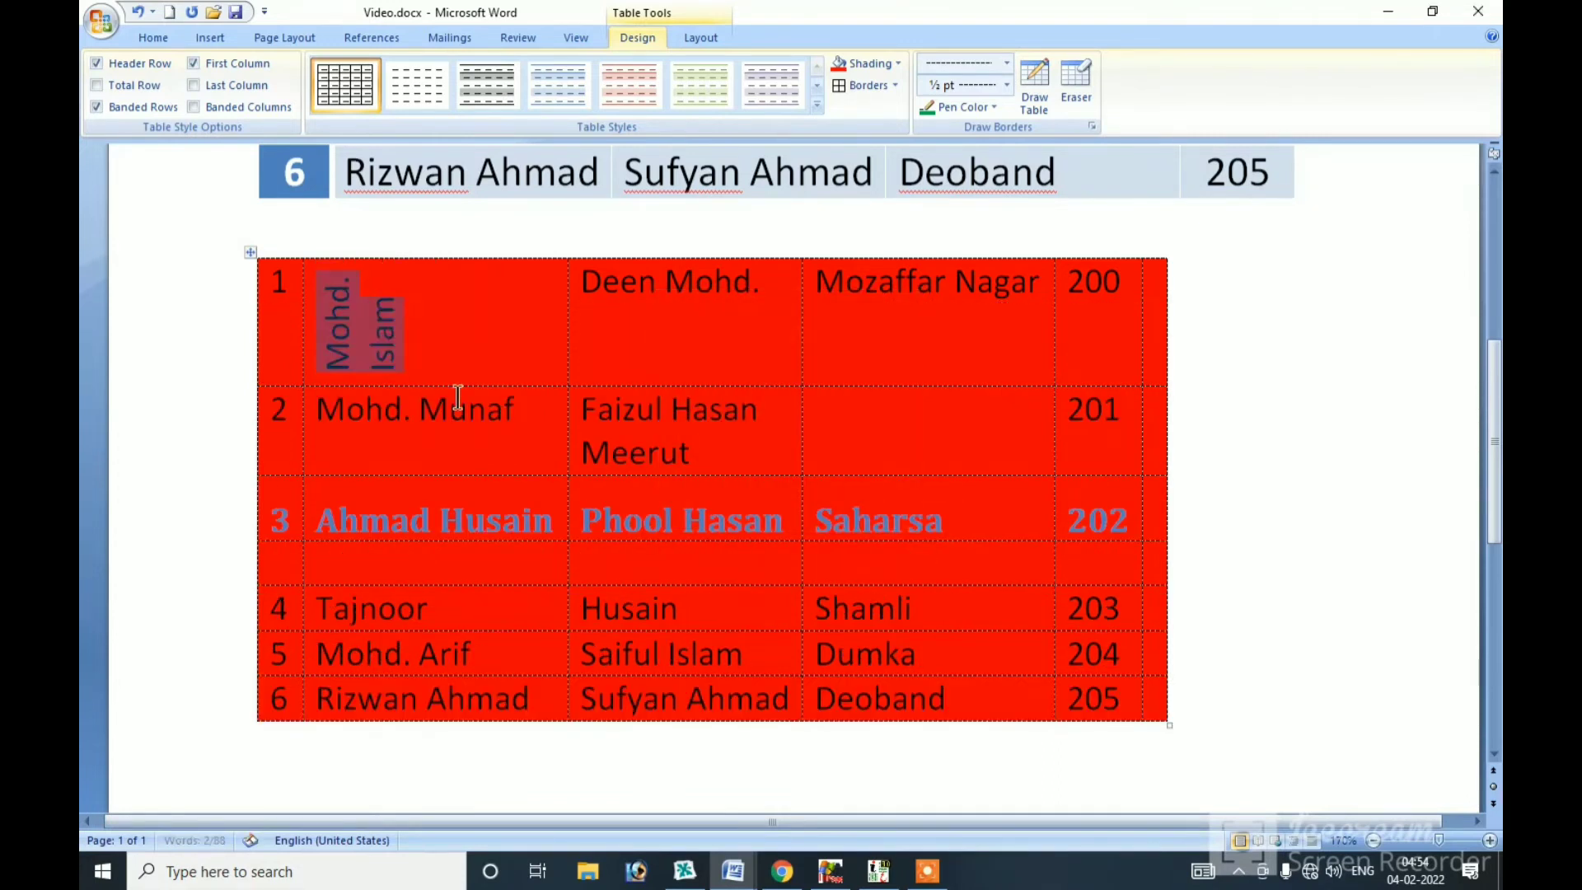
right_click(380, 333)
mouse_move(435, 545)
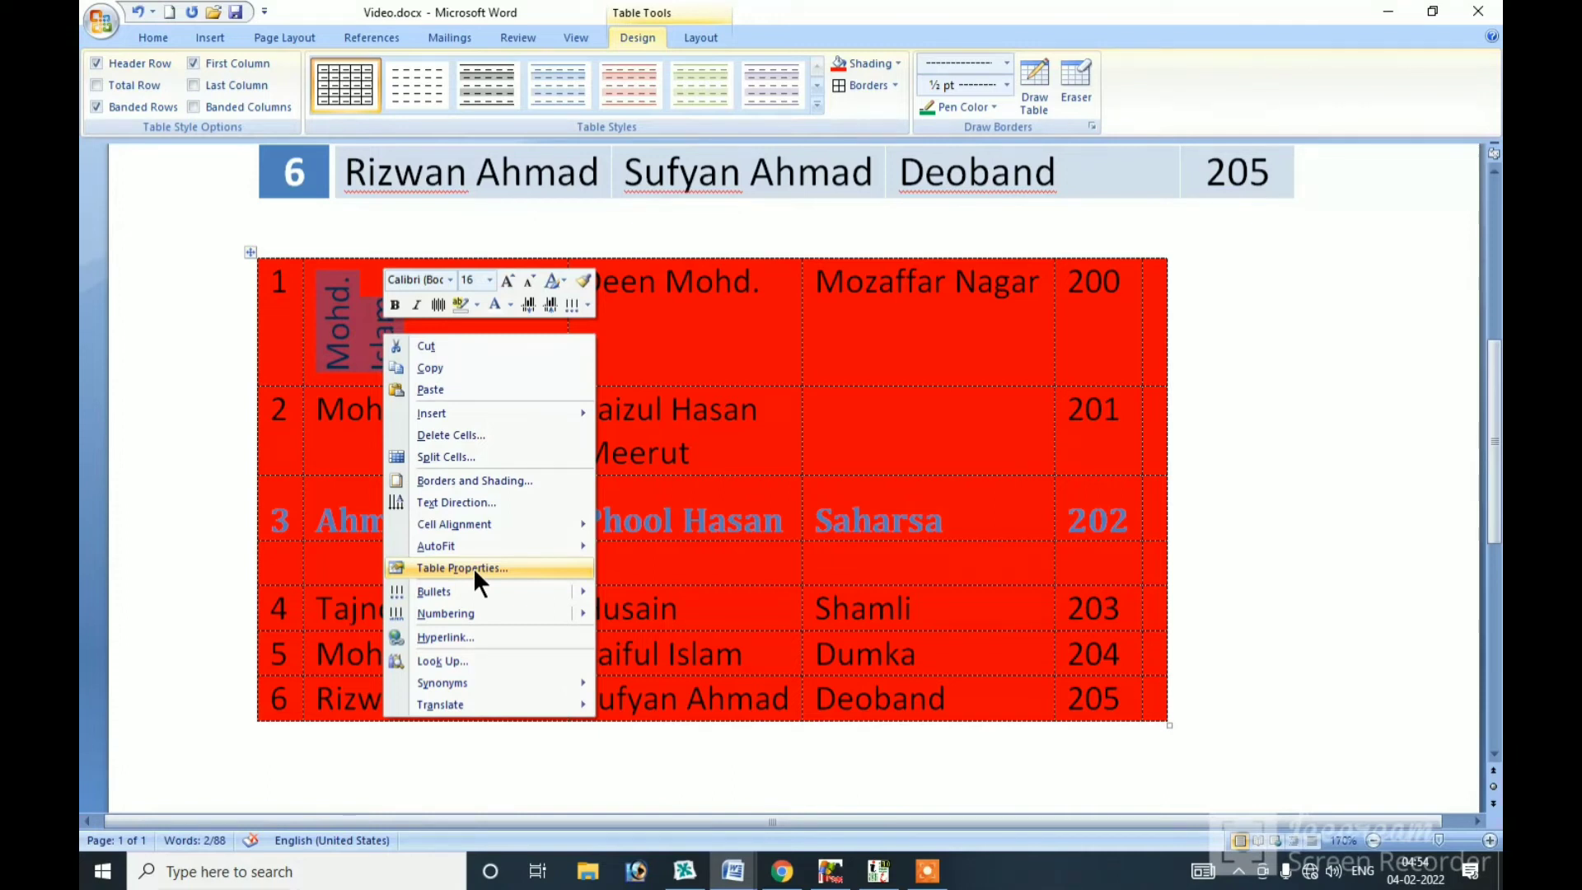
left_click(475, 576)
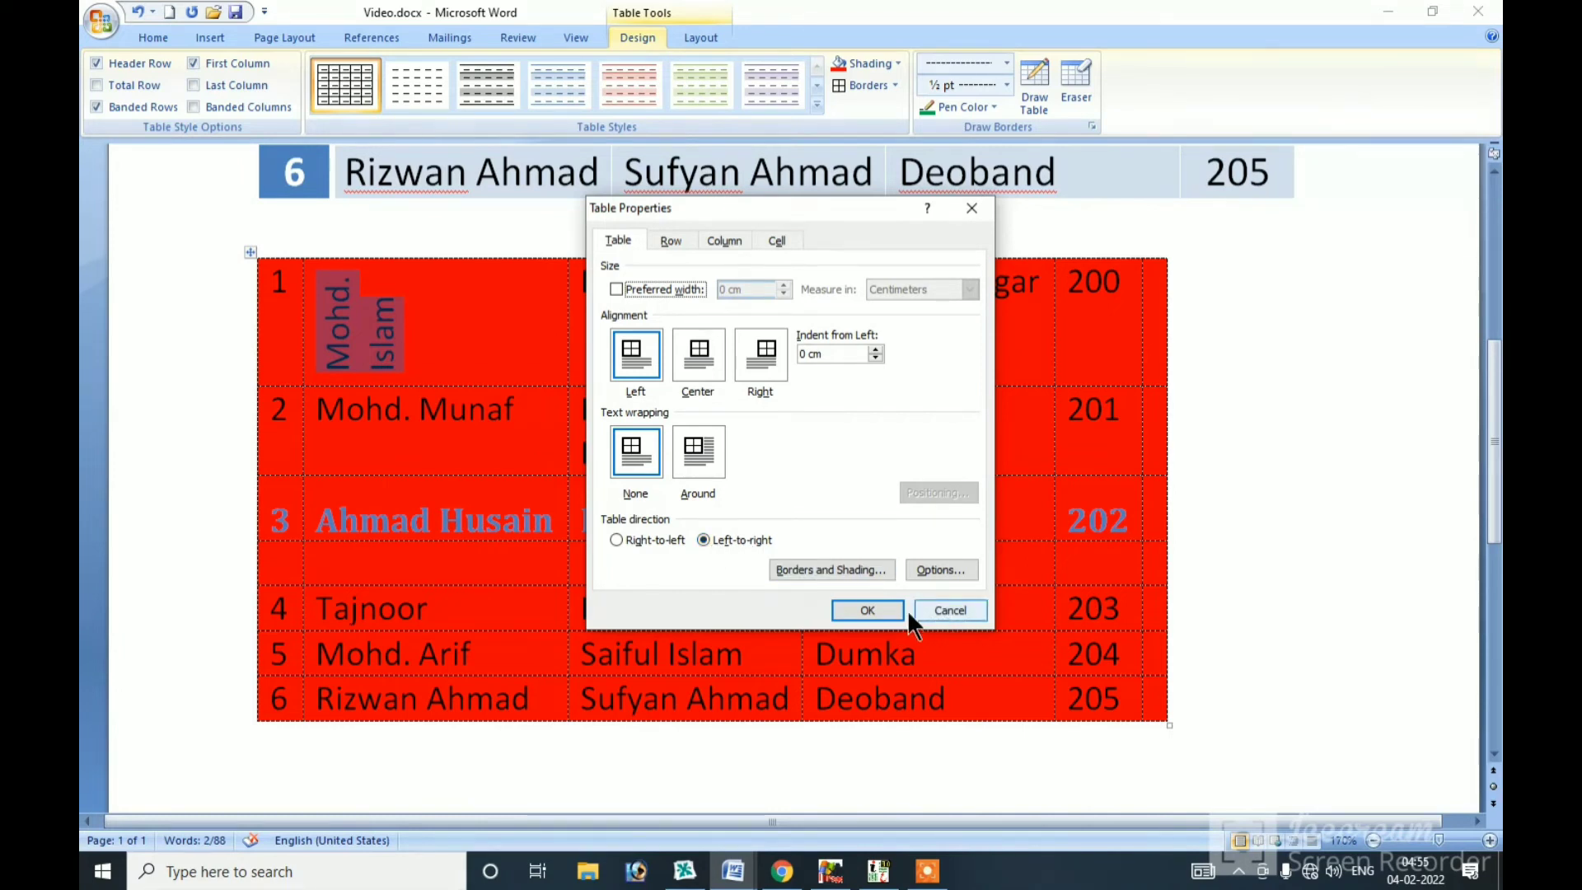
left_click(931, 610)
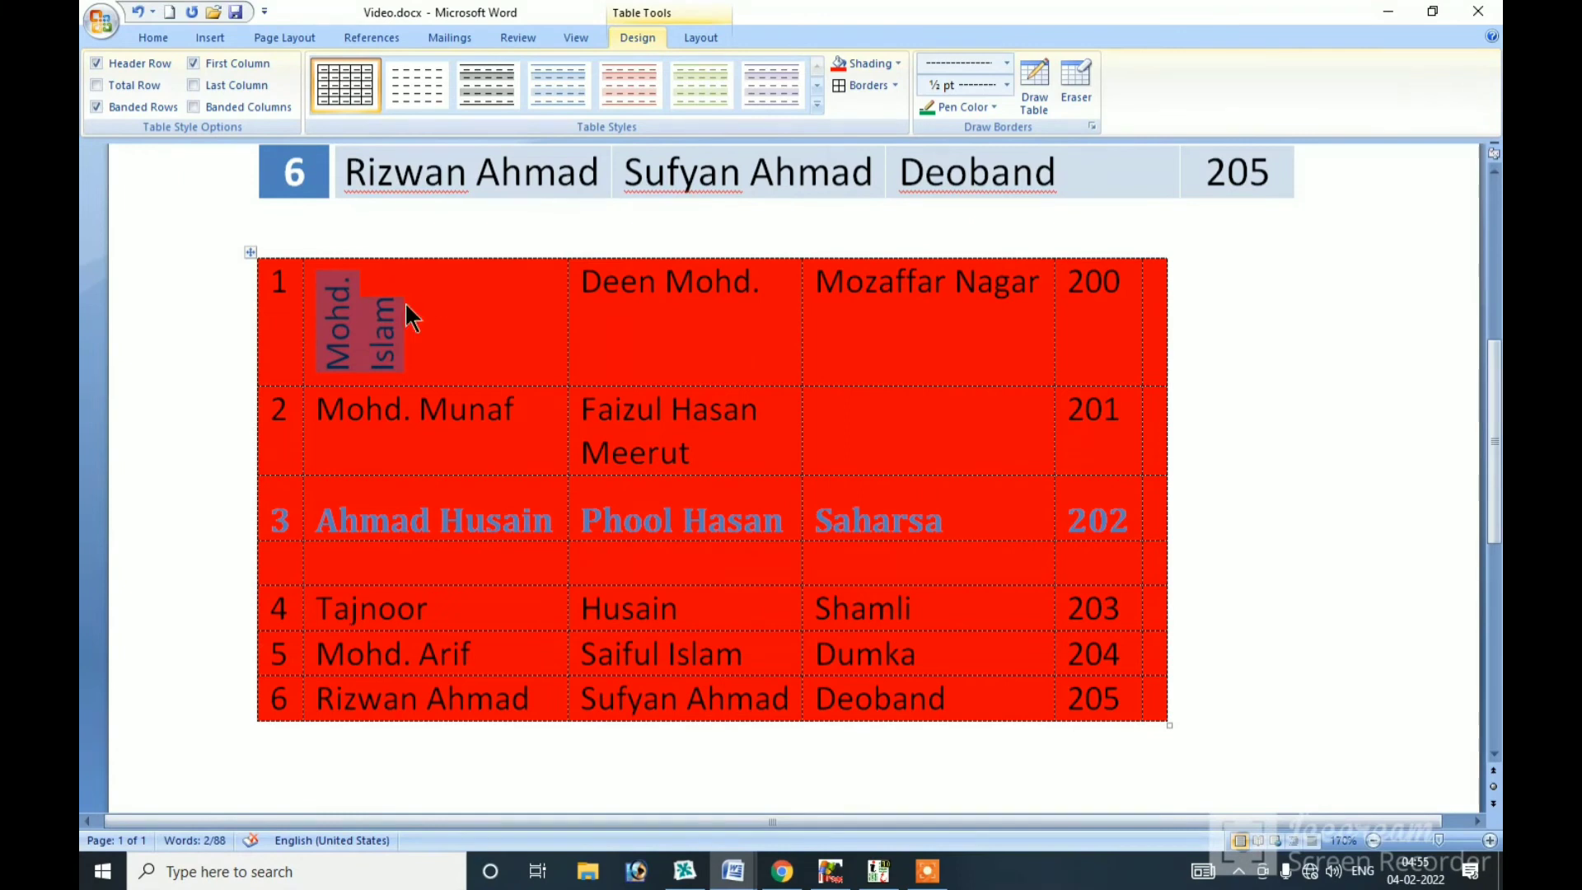
- Select rows 1 to 4 and open their context menu, then dismiss it
left_click_drag(1123, 297, 282, 653)
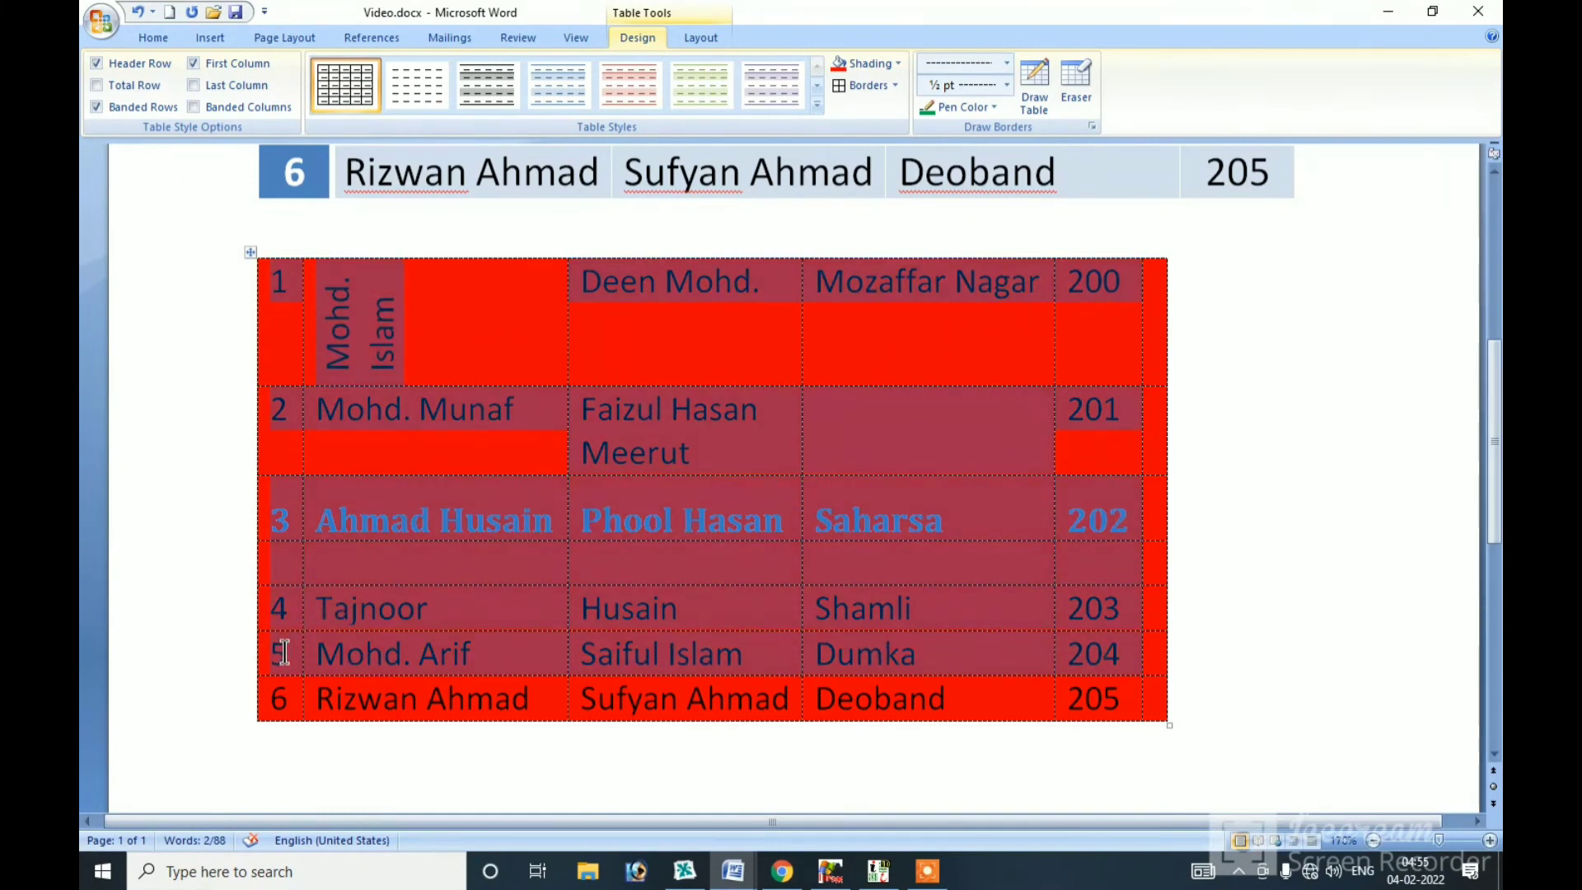
right_click(447, 413)
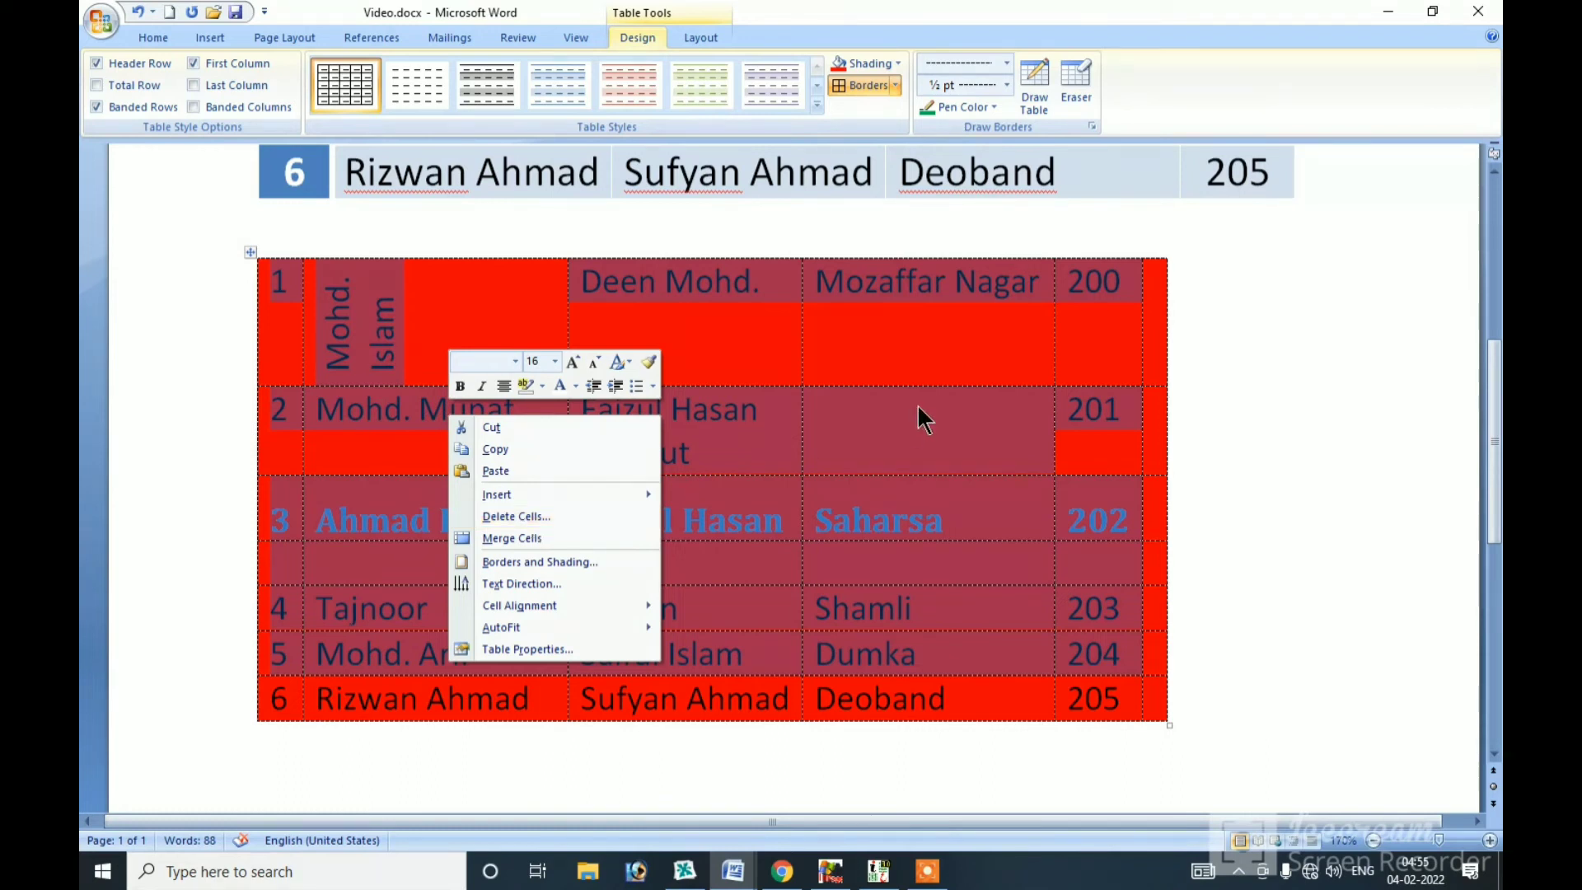
left_click(894, 428)
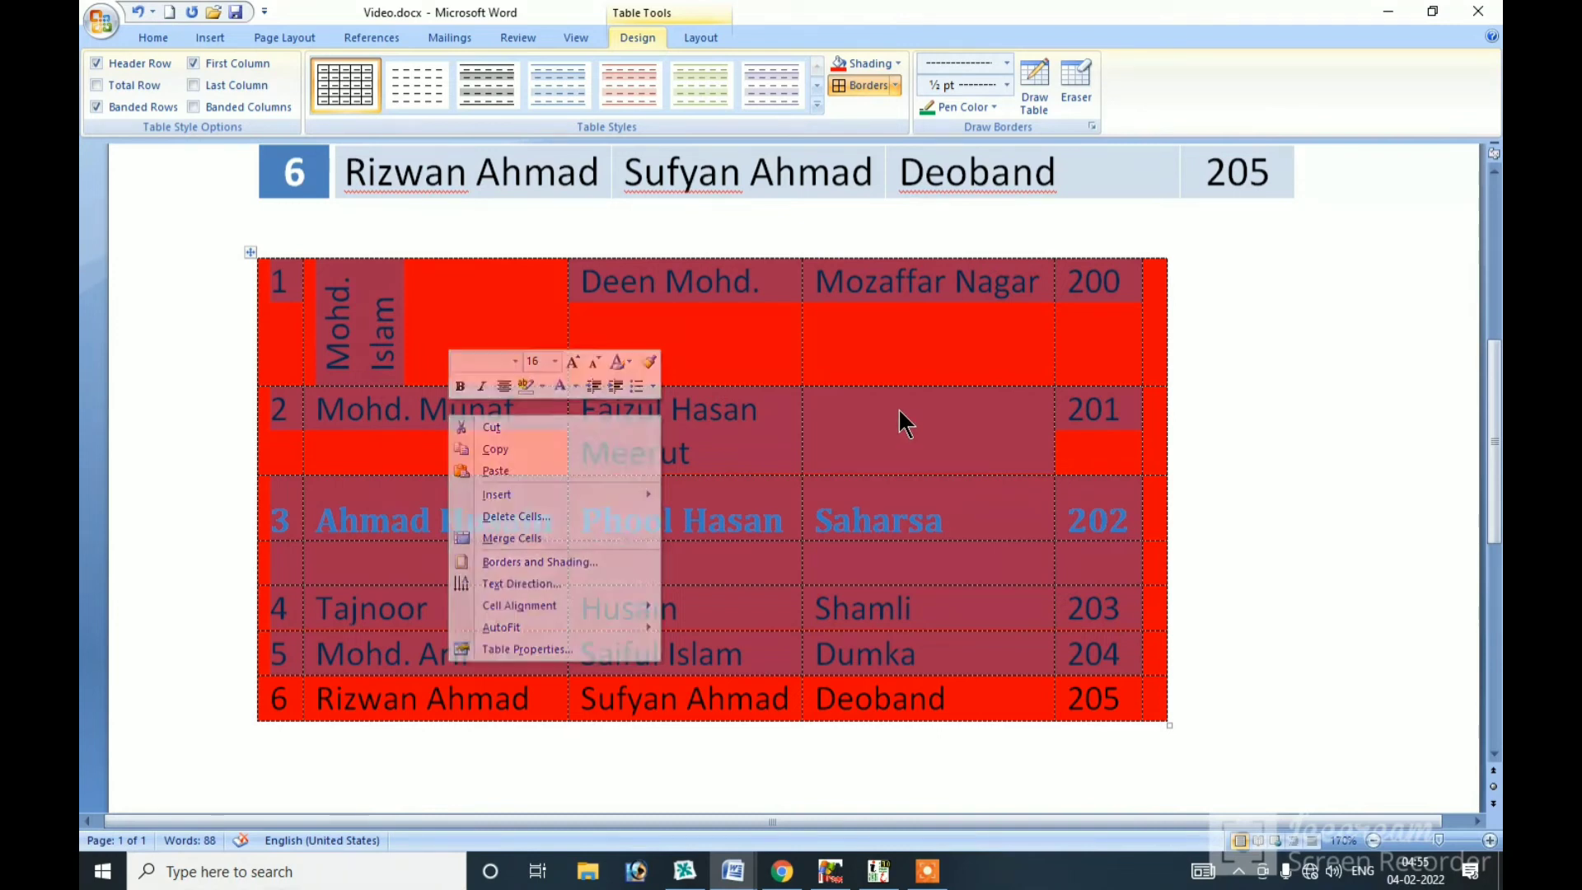
left_click(935, 304)
- Delete the empty row below row 3 using Delete Cells
left_click_drag(605, 307, 333, 337)
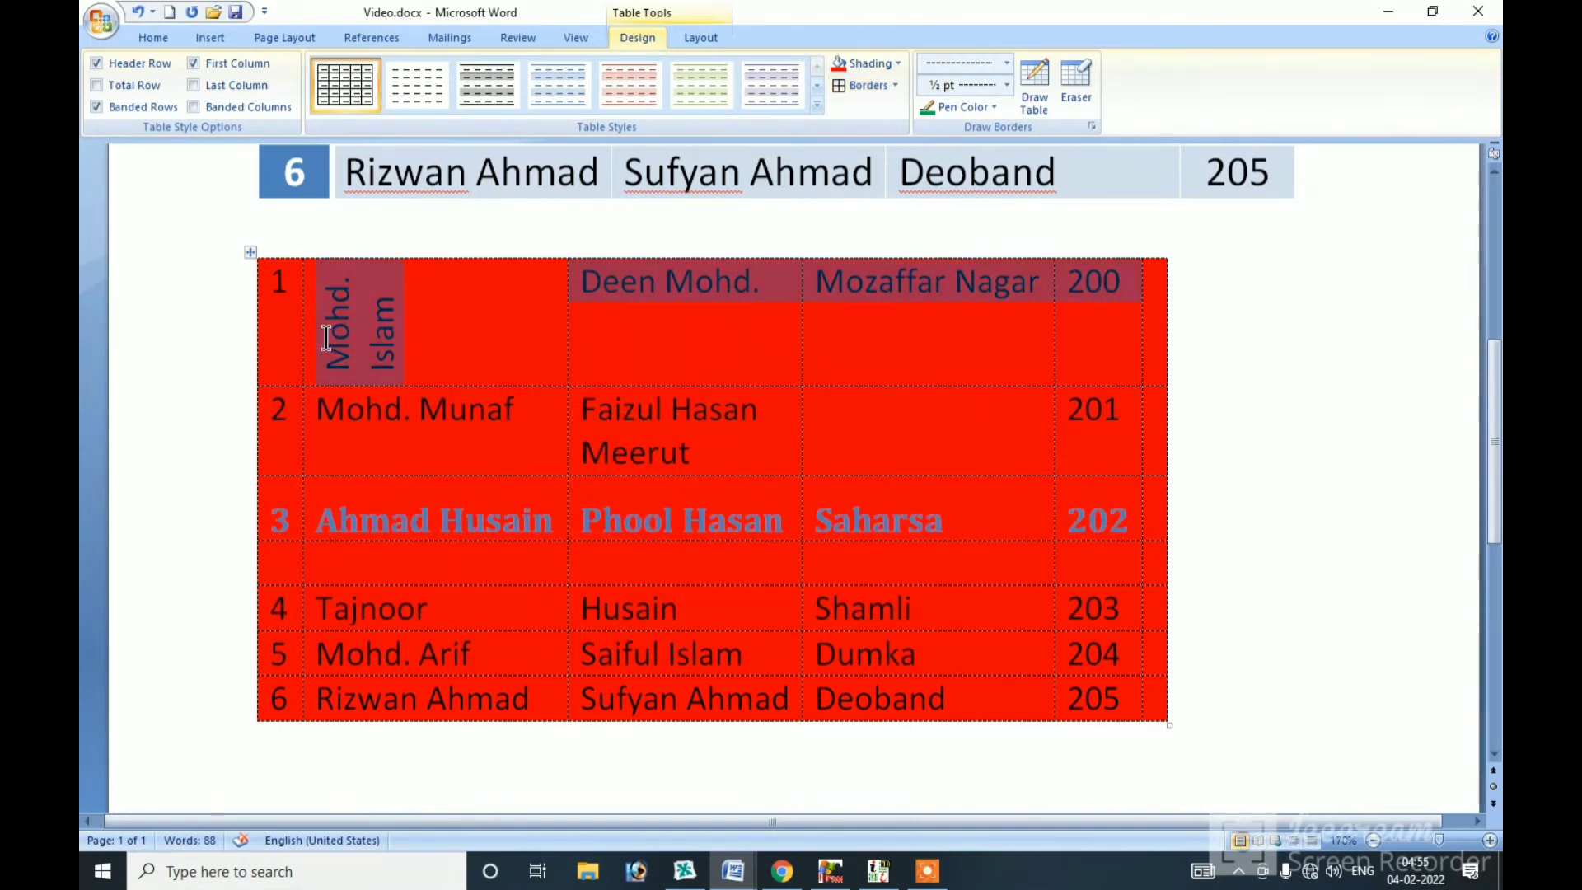
left_click_drag(280, 567, 1162, 560)
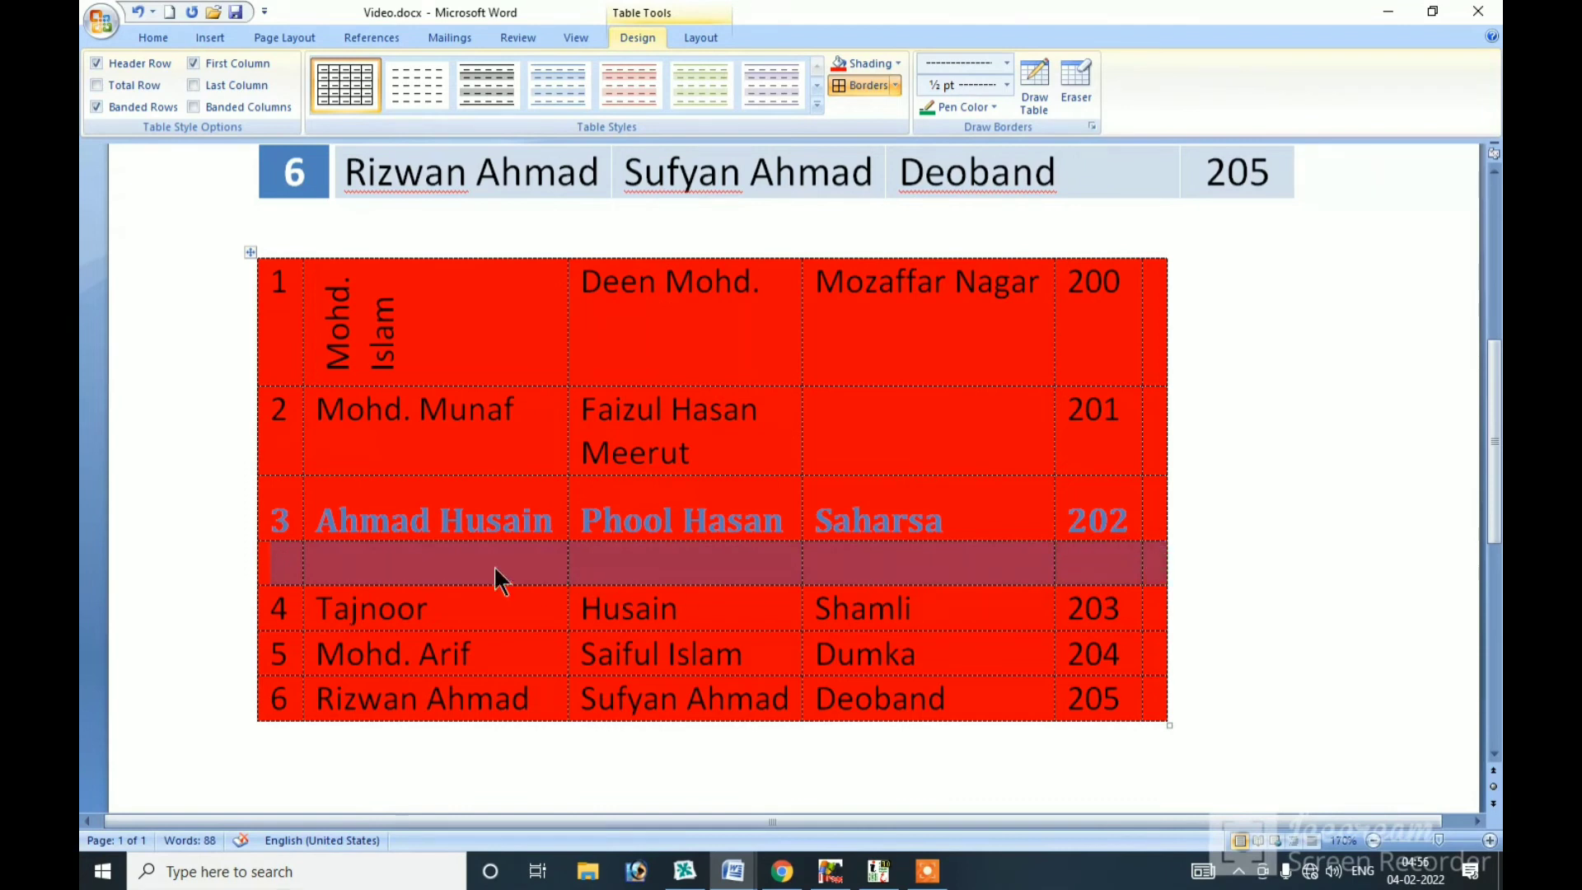
right_click(331, 563)
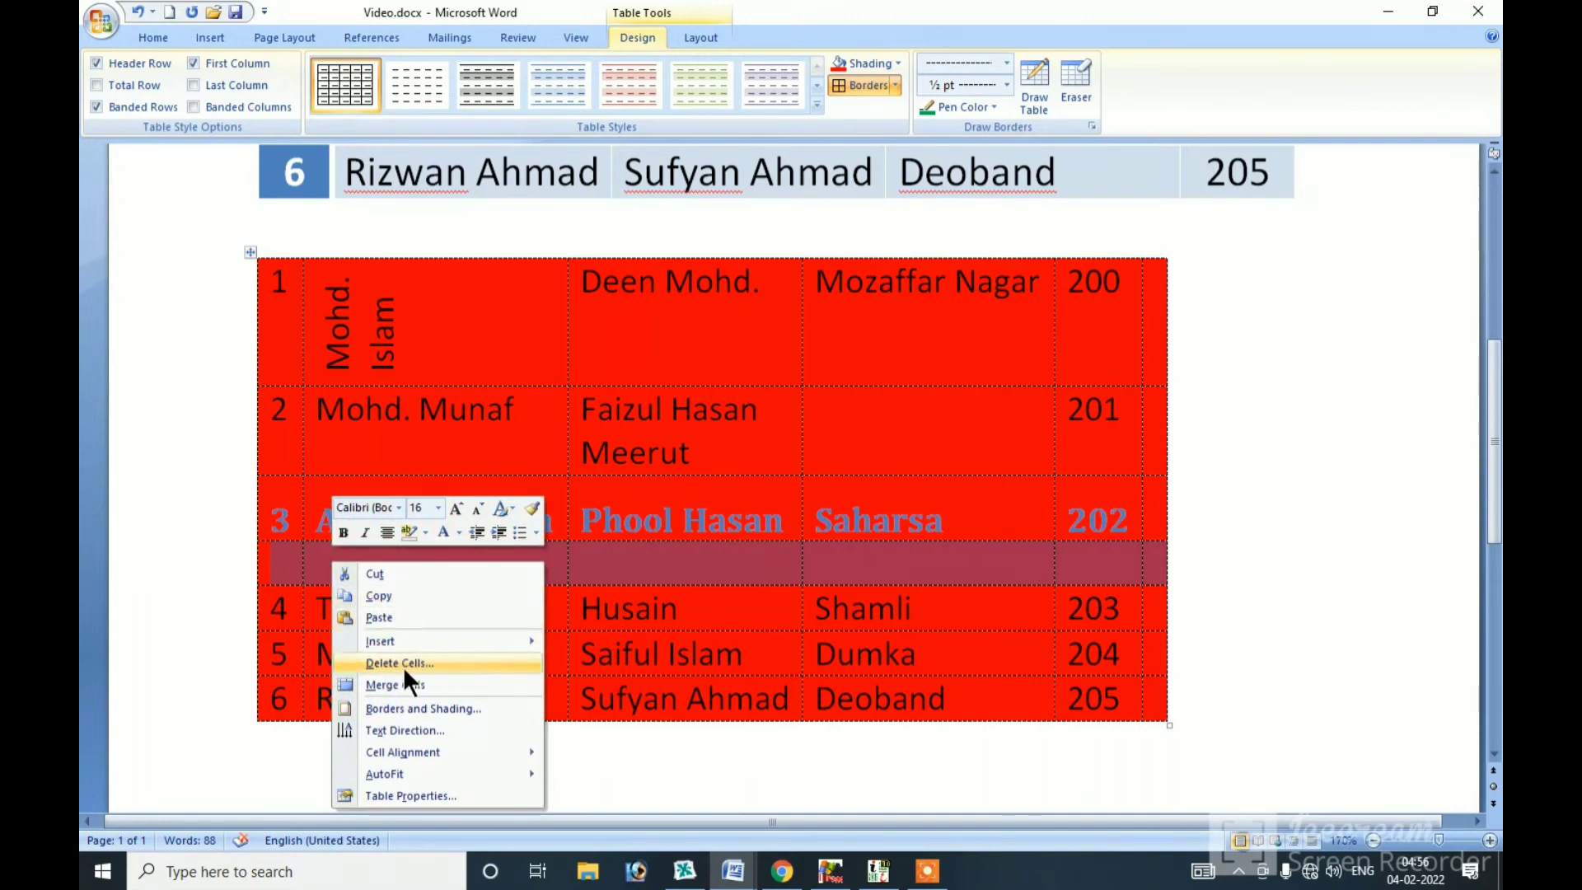
left_click(430, 662)
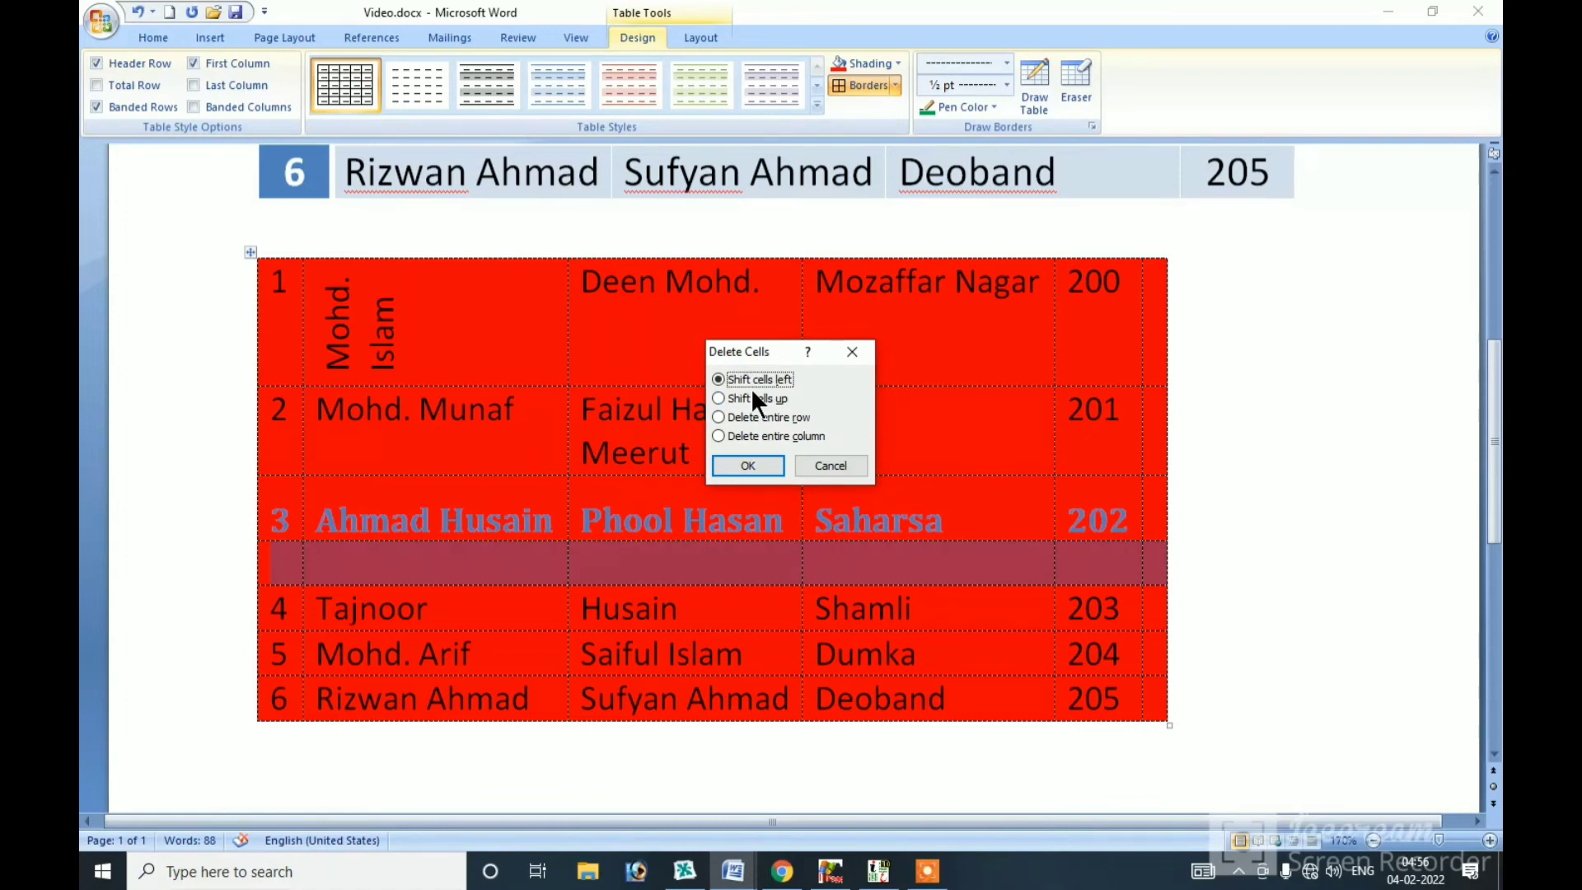
left_click(755, 462)
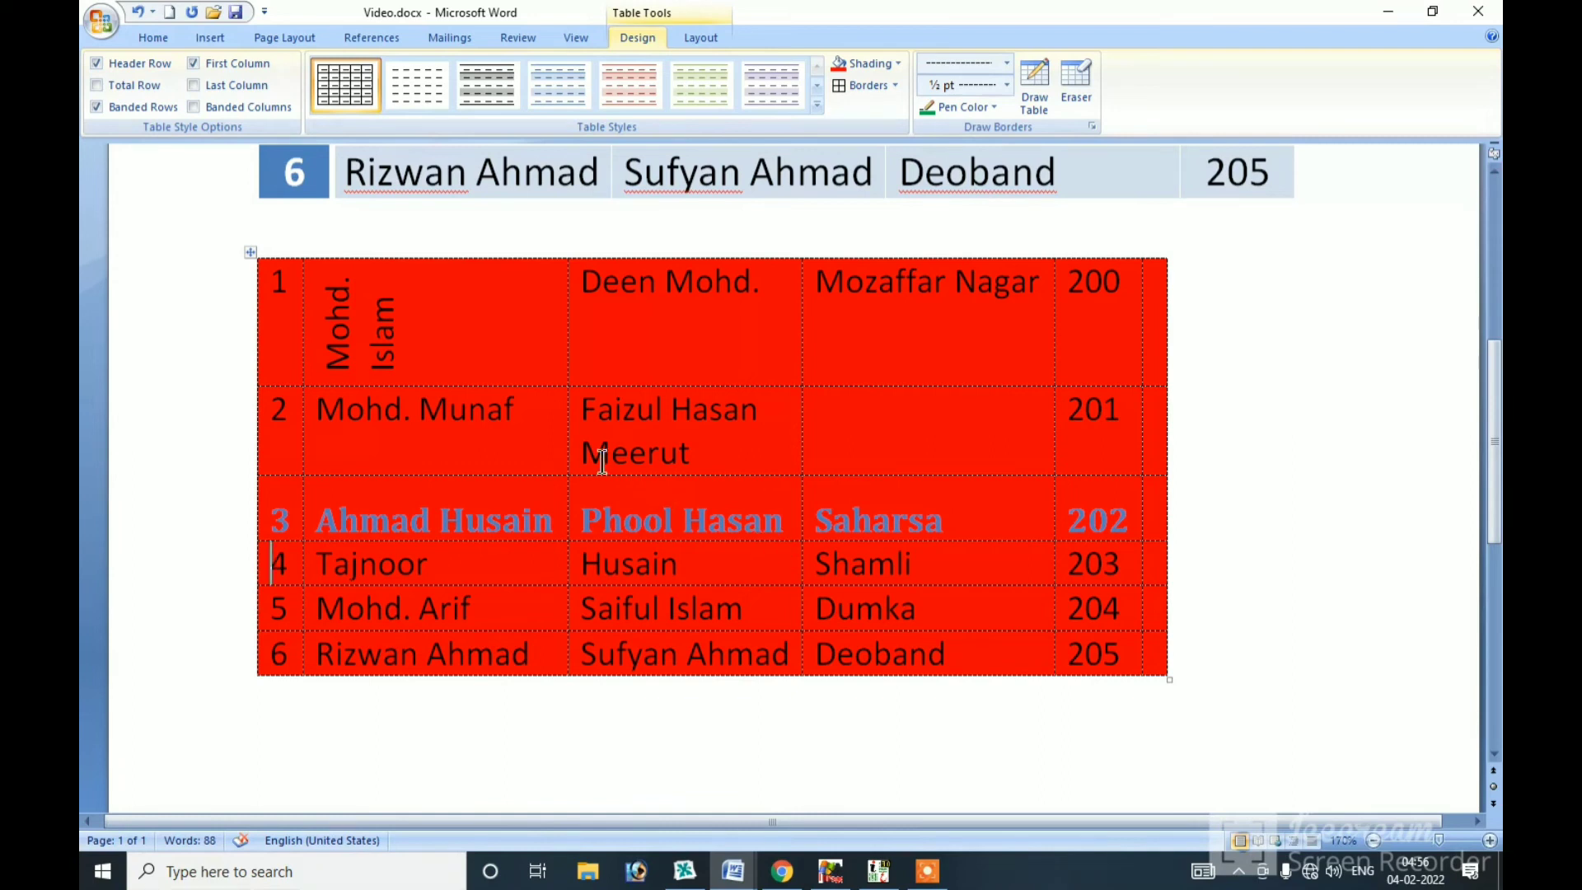
- Select the whole red table, open its context menu, then dismiss it
left_click(655, 412)
mouse_move(1132, 294)
left_mouse_down()
mouse_move(610, 453)
mouse_move(282, 633)
left_mouse_up()
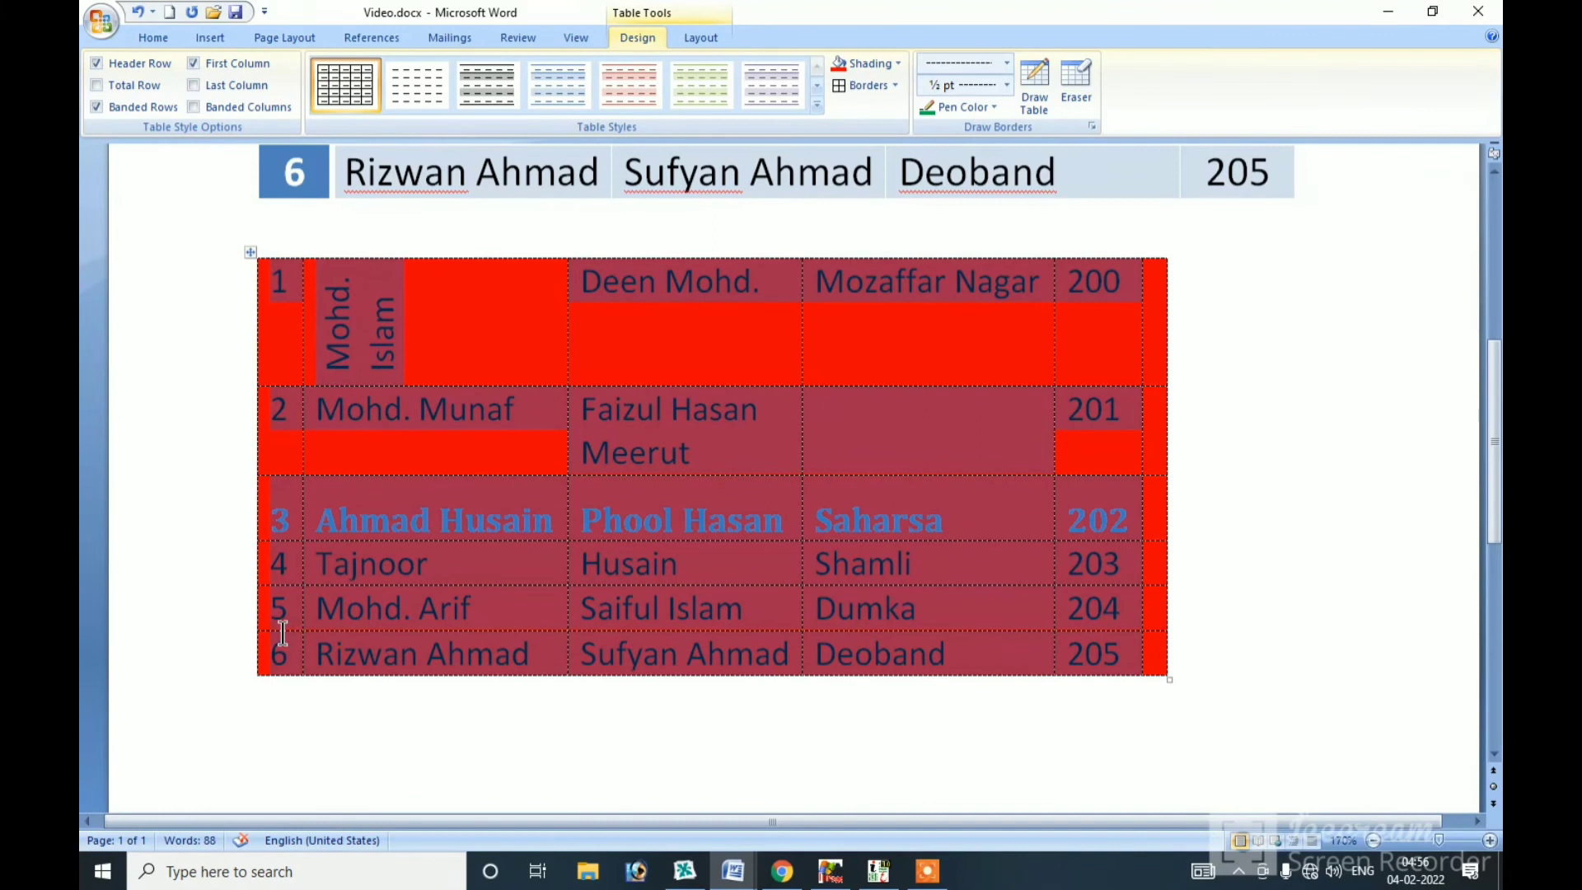
right_click(381, 318)
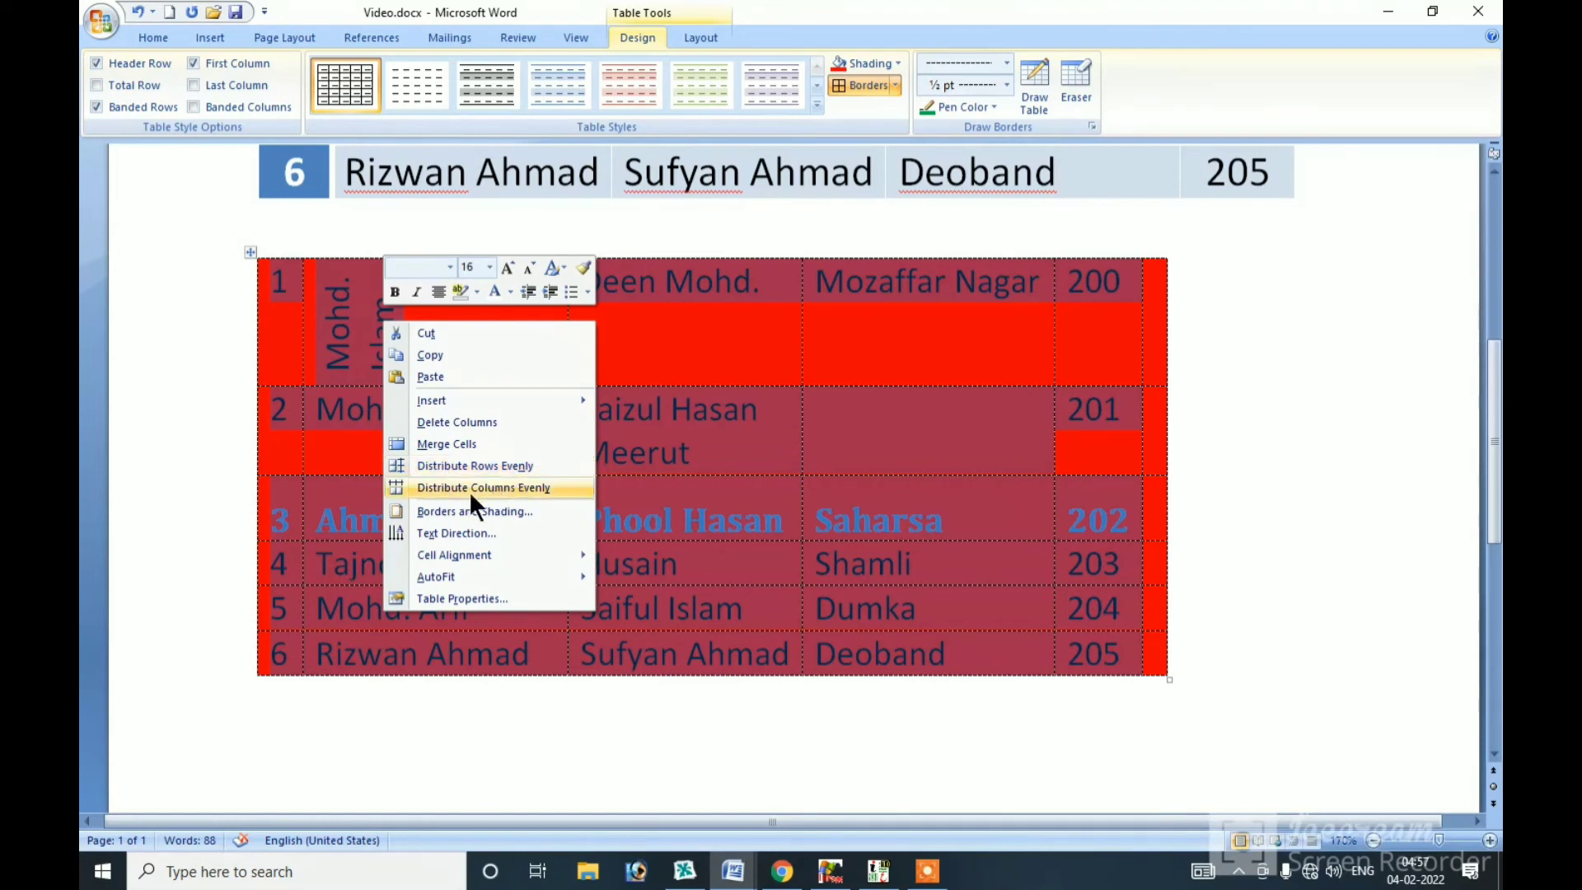
left_click(518, 487)
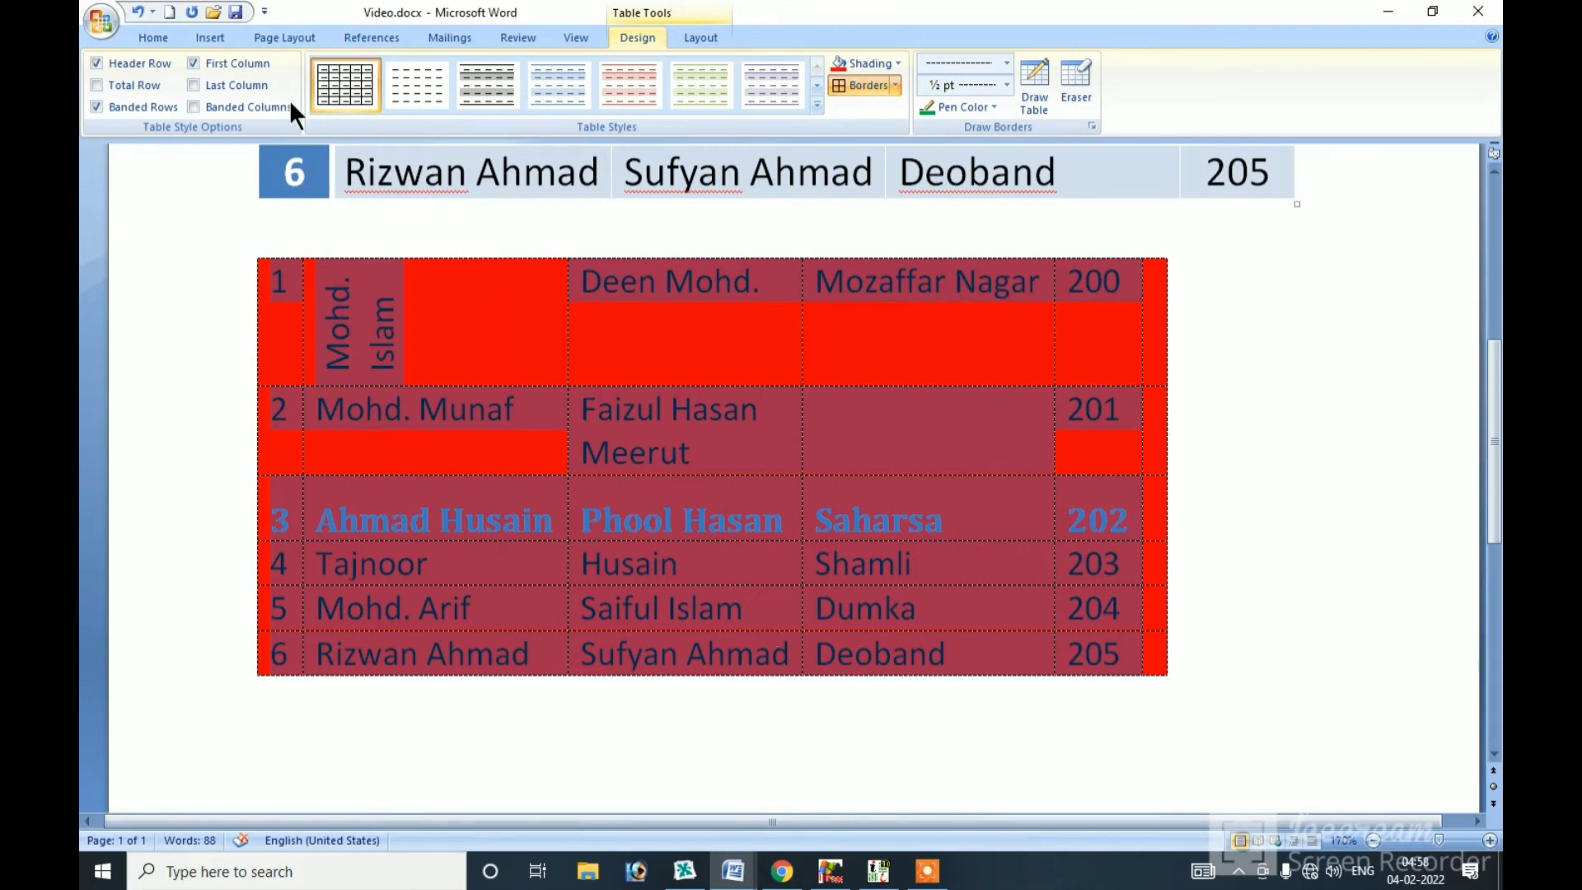
- Show the Insert ribbon, select rows 3 to 6 and zoom out
left_click(219, 39)
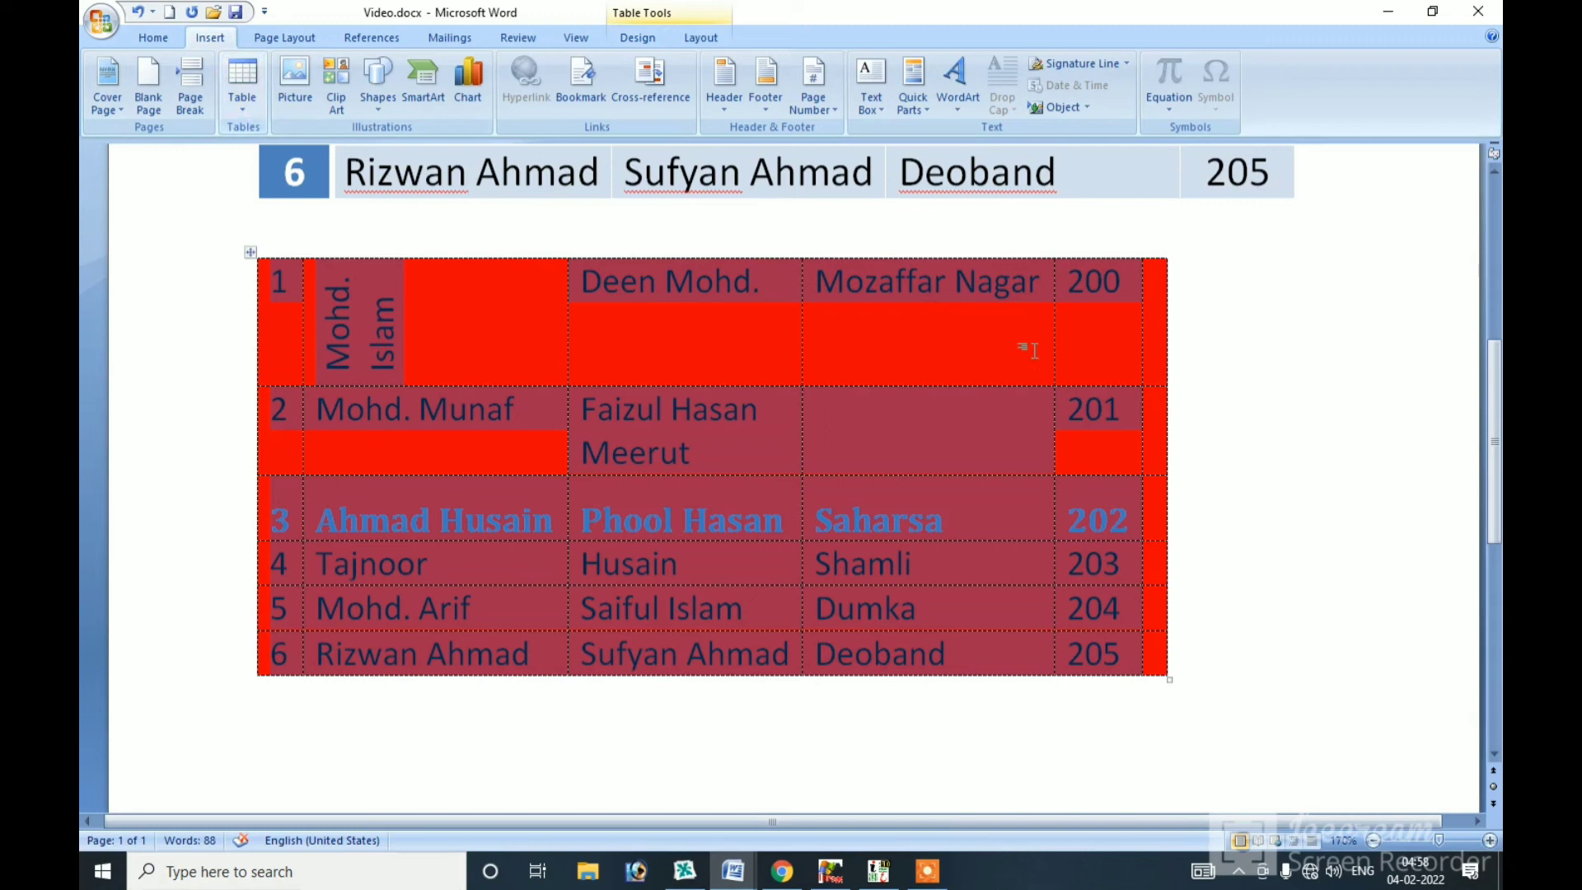
left_click(1104, 329)
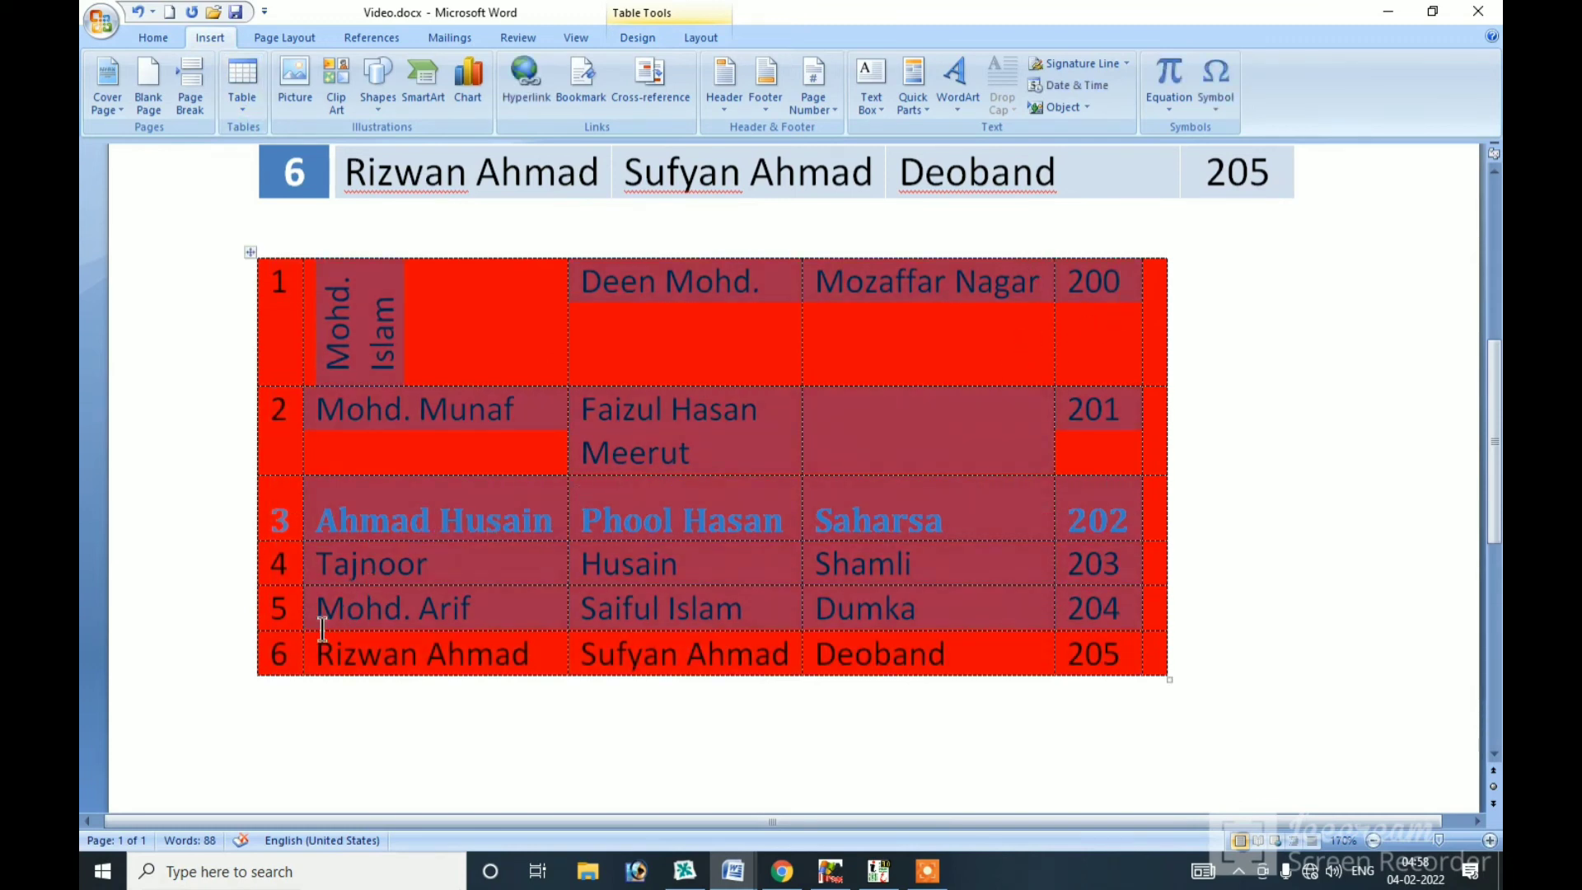
left_click_drag(275, 646, 1057, 405)
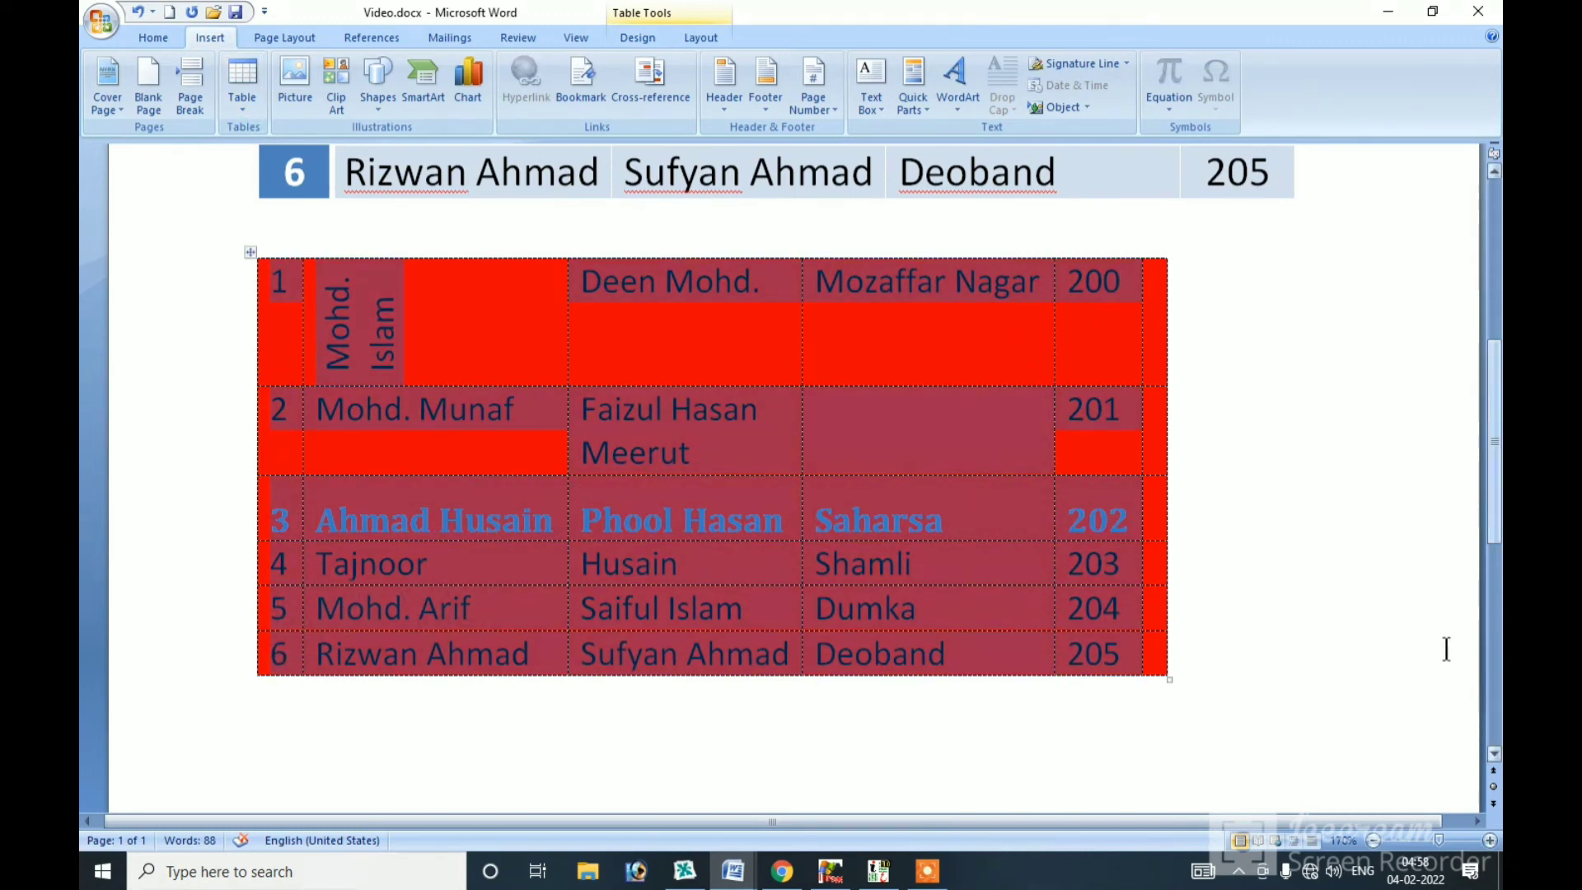
left_click(1373, 841)
- Zoom out and apply AutoFit to Window to the red table
left_click(1373, 840)
left_click(1373, 841)
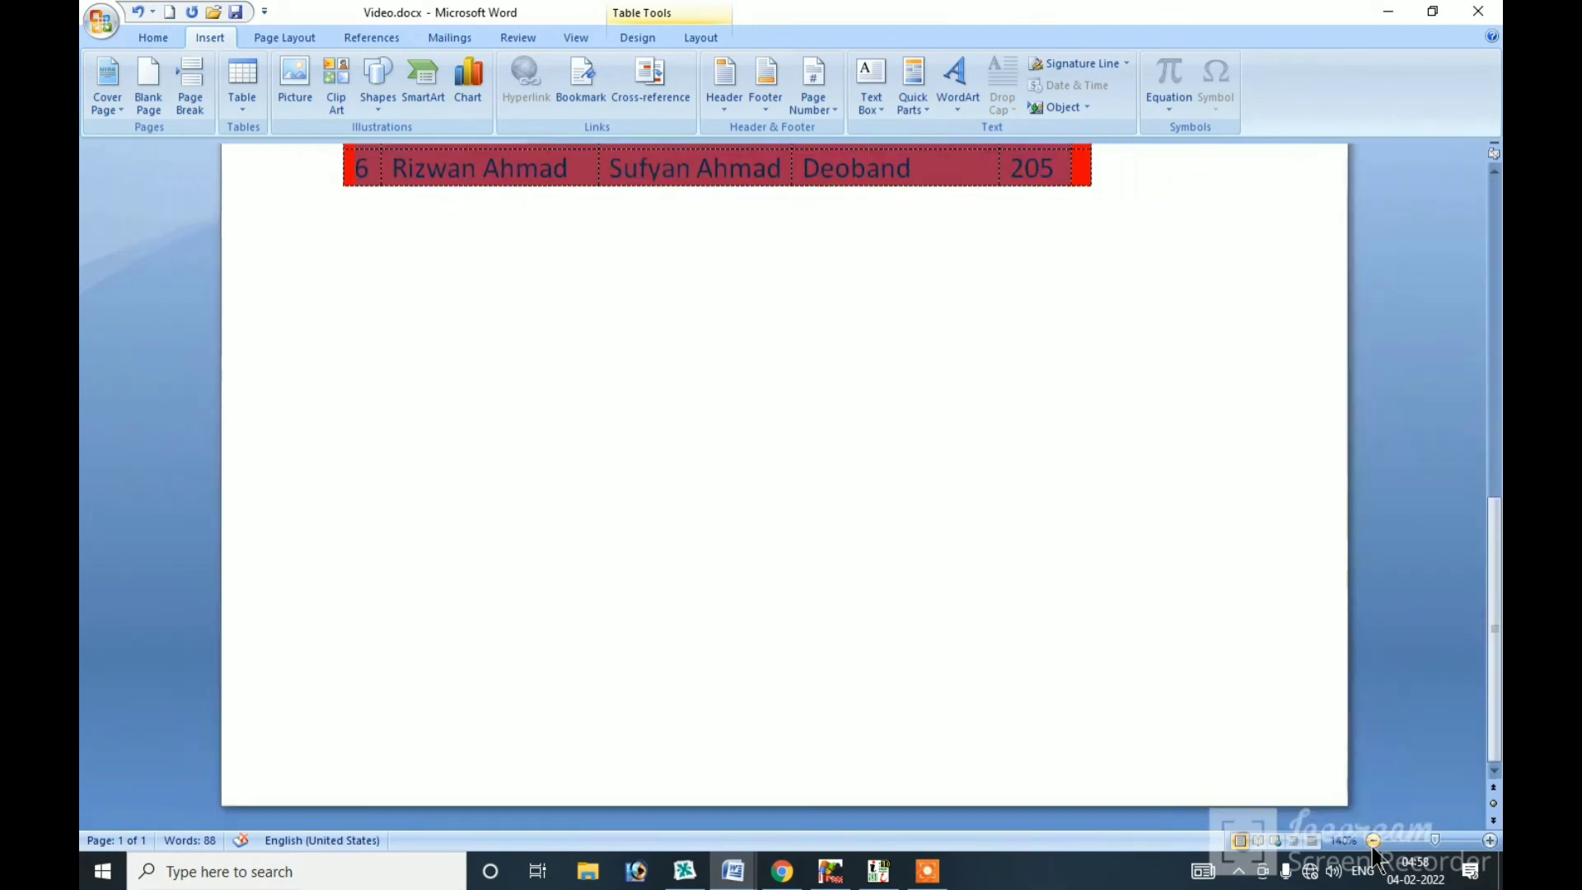
left_click(1374, 840)
left_click(1374, 840)
left_click(1374, 841)
left_click(1373, 840)
left_click(1374, 840)
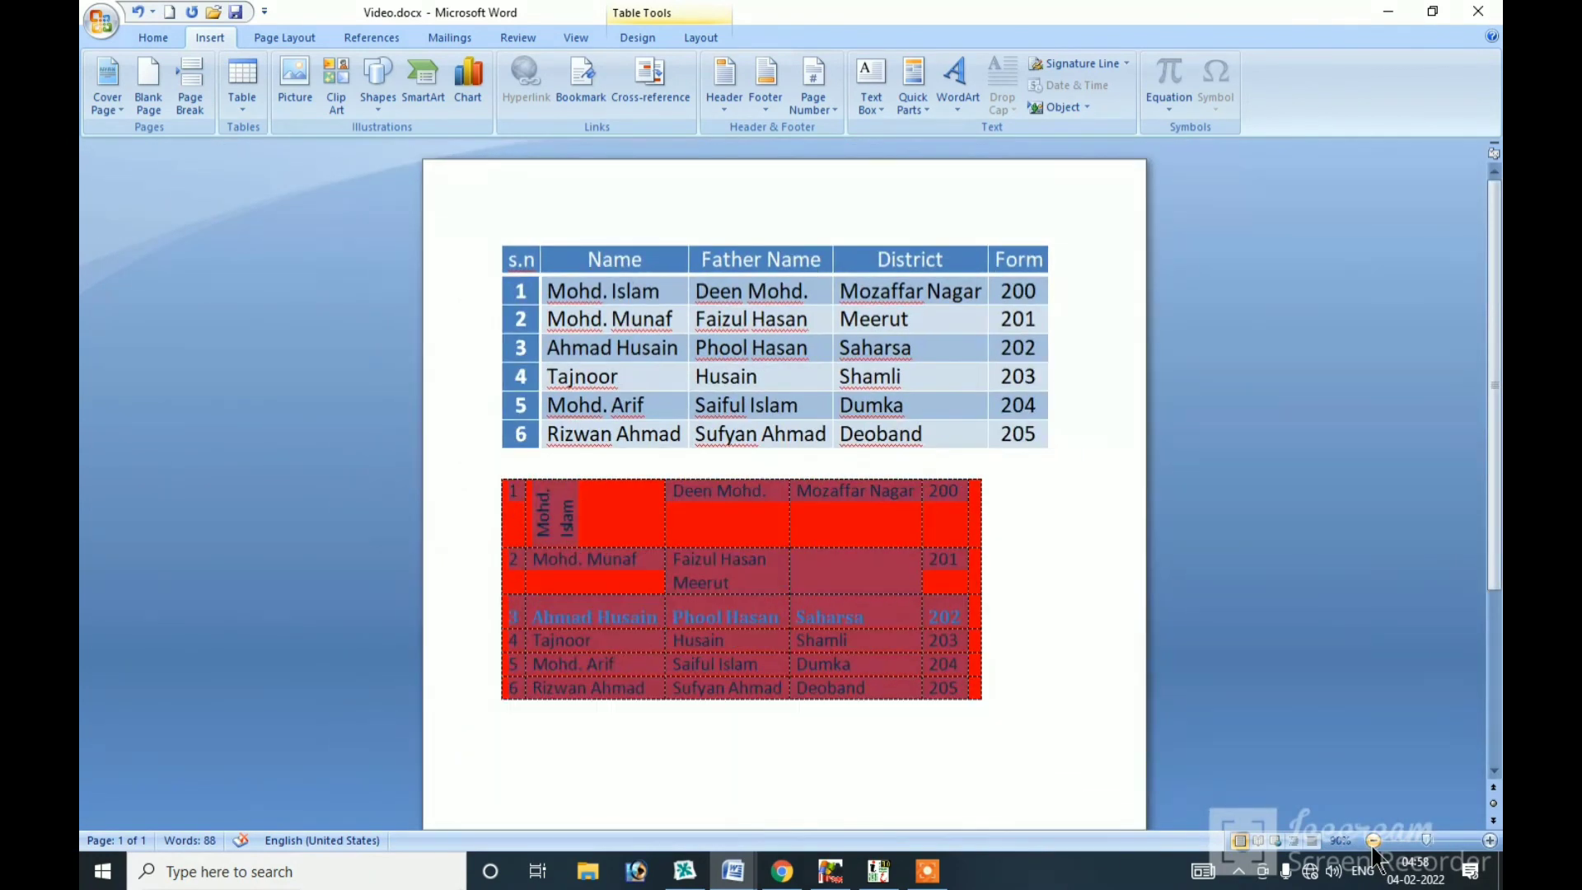
left_click(1374, 841)
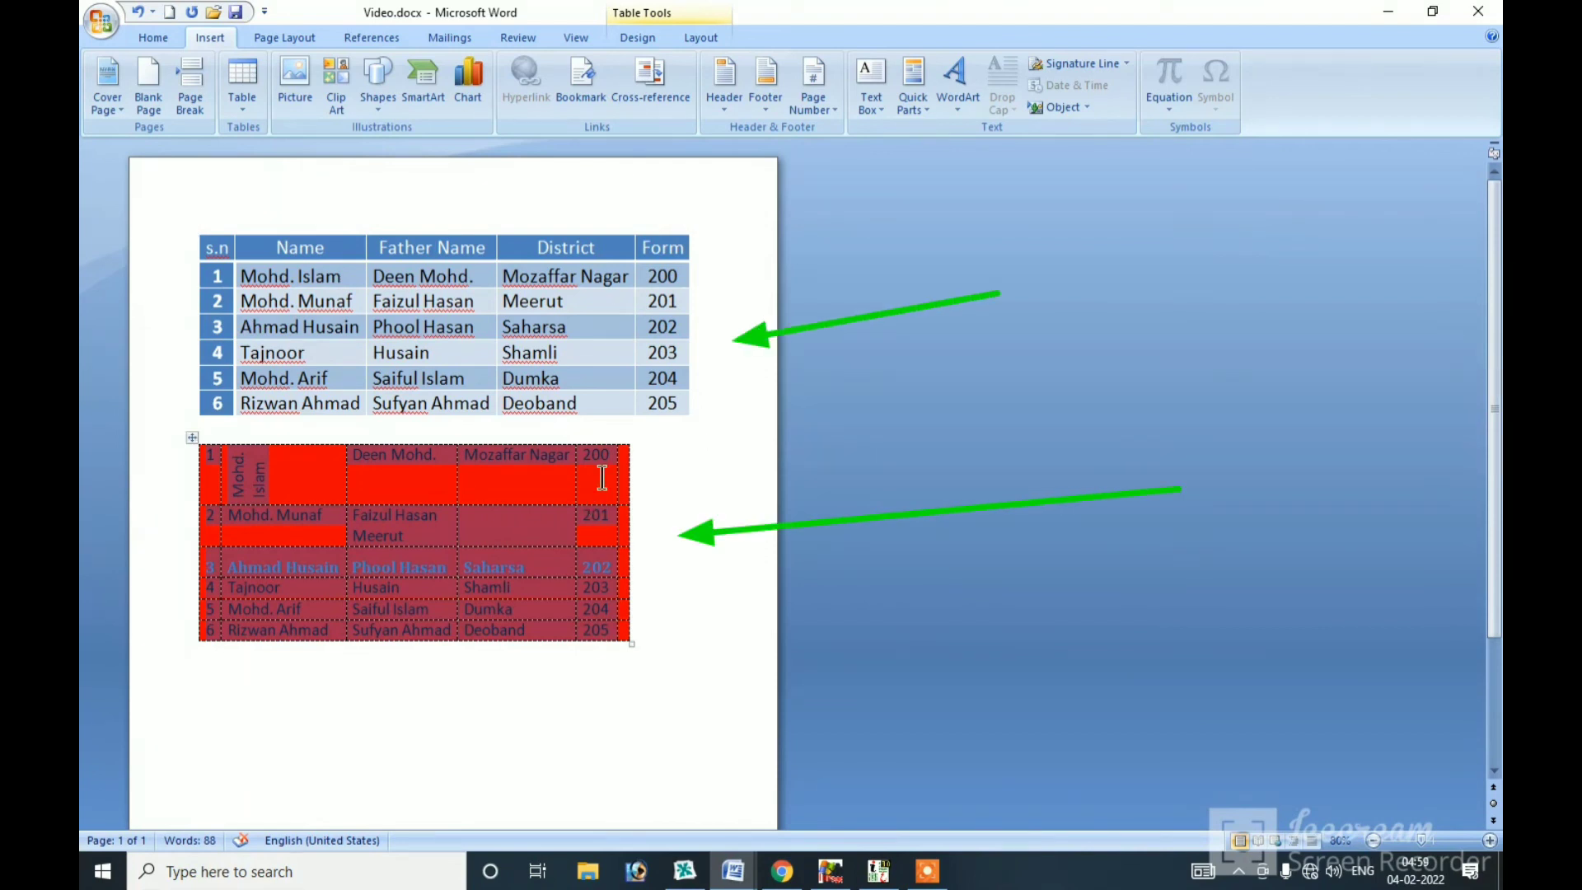
right_click(475, 489)
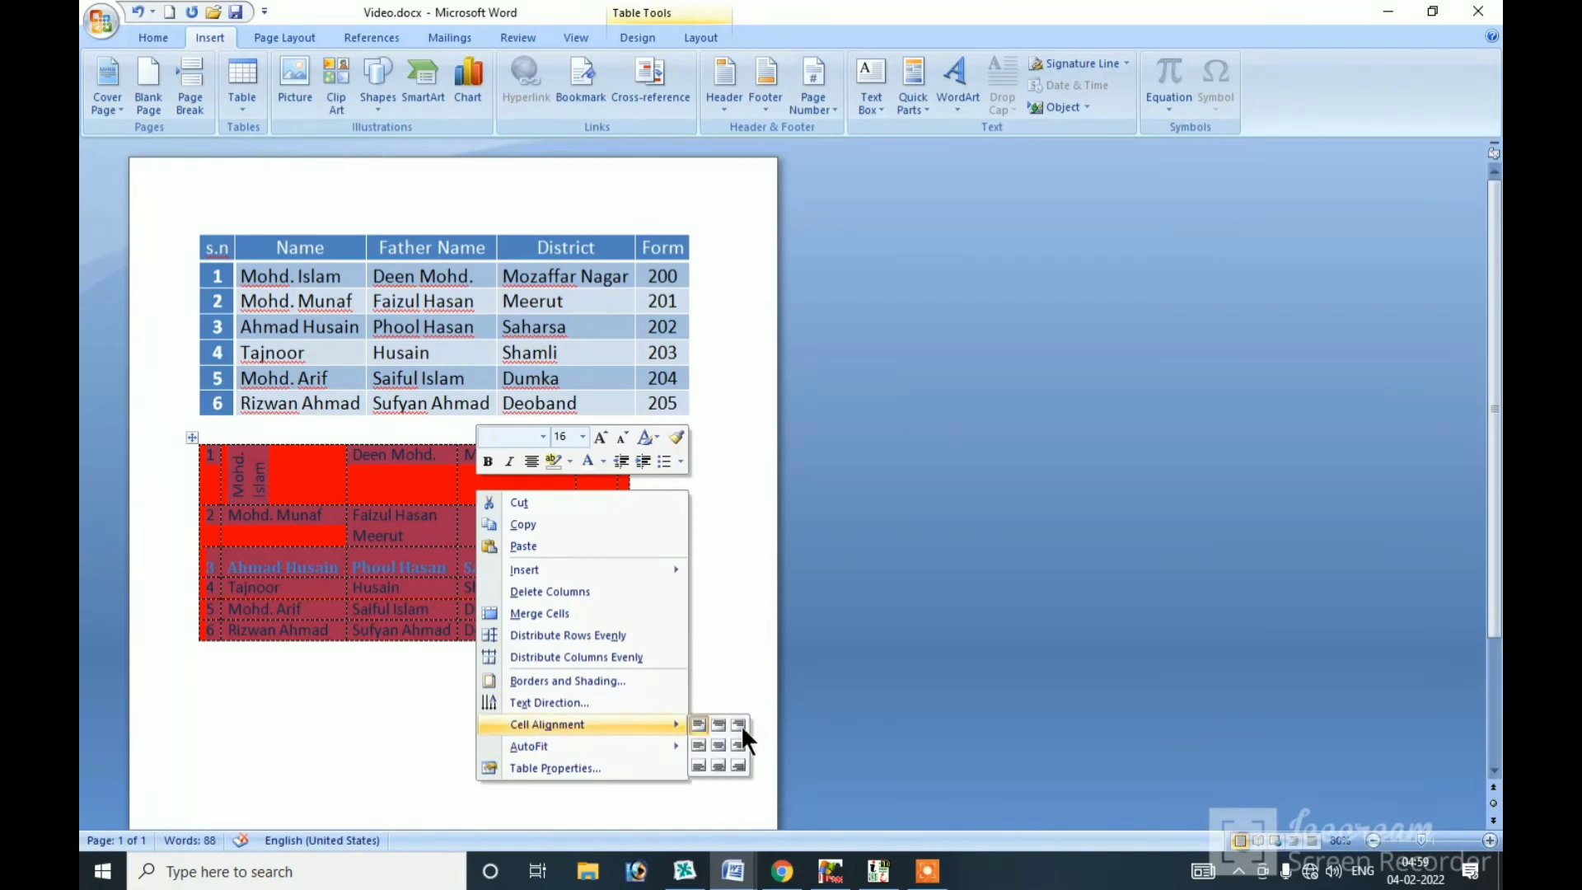
mouse_move(581, 746)
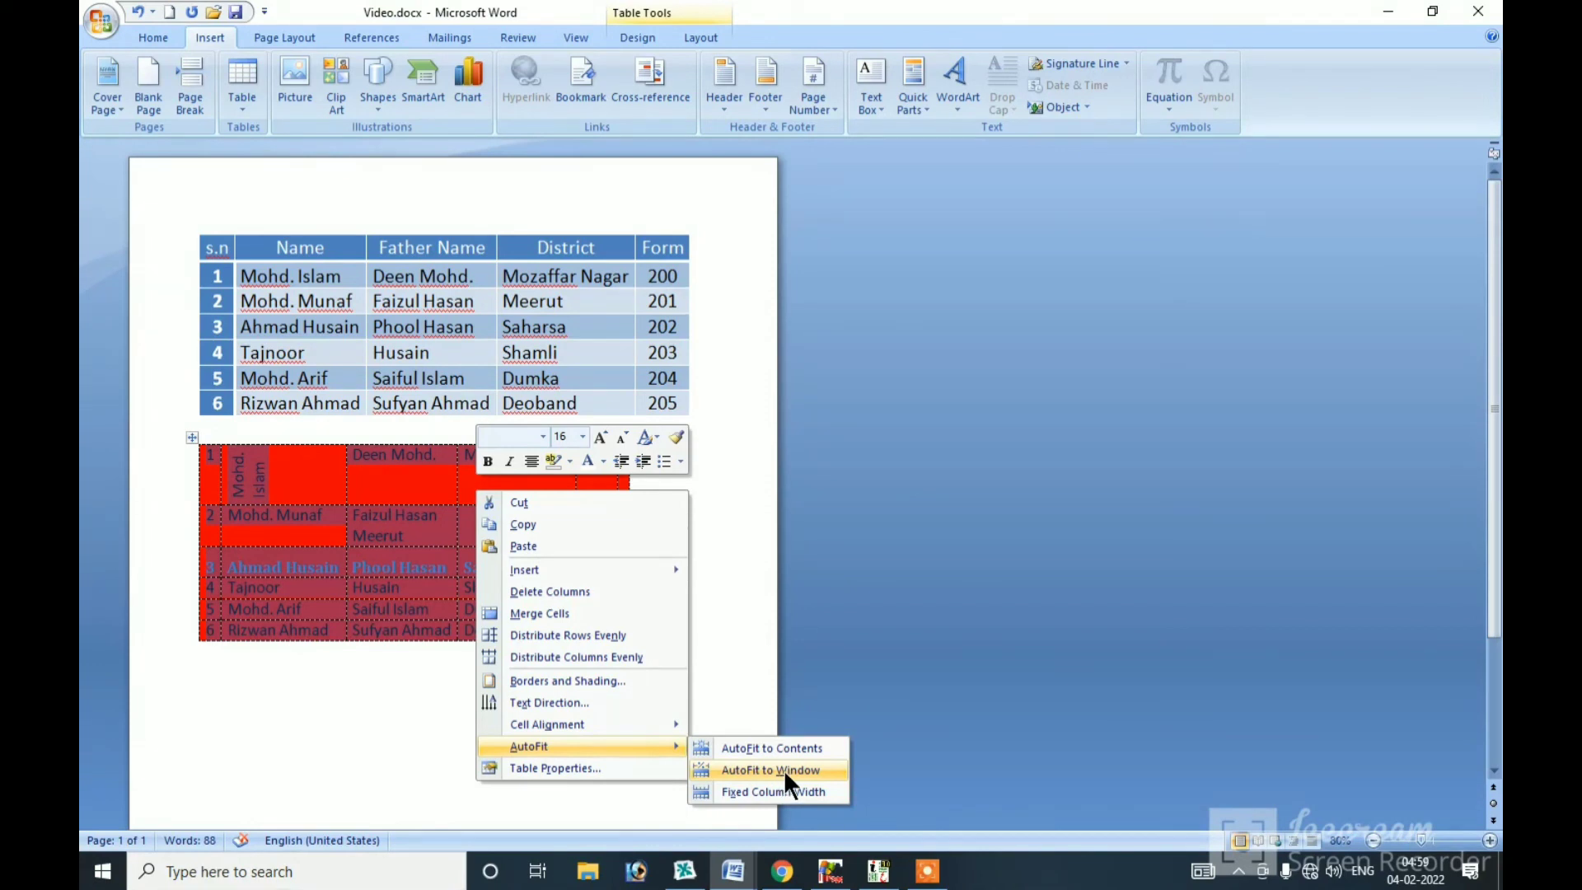
left_click(783, 769)
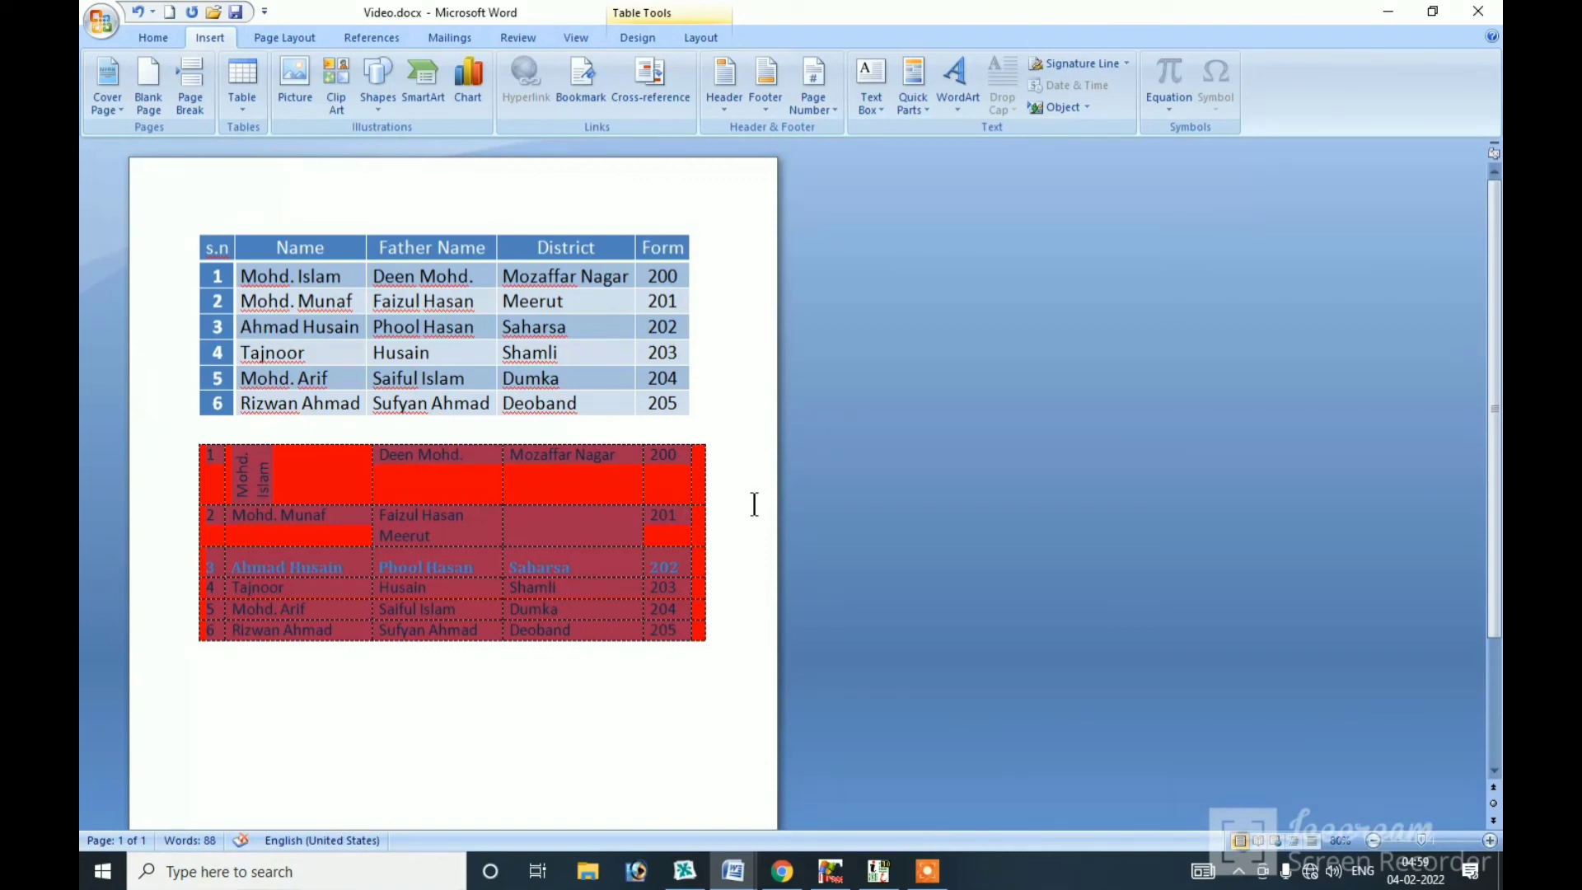
- Reselect most of the red table and open its context menu
mouse_move(451, 543)
left_click(650, 513)
left_click_drag(702, 471, 195, 636)
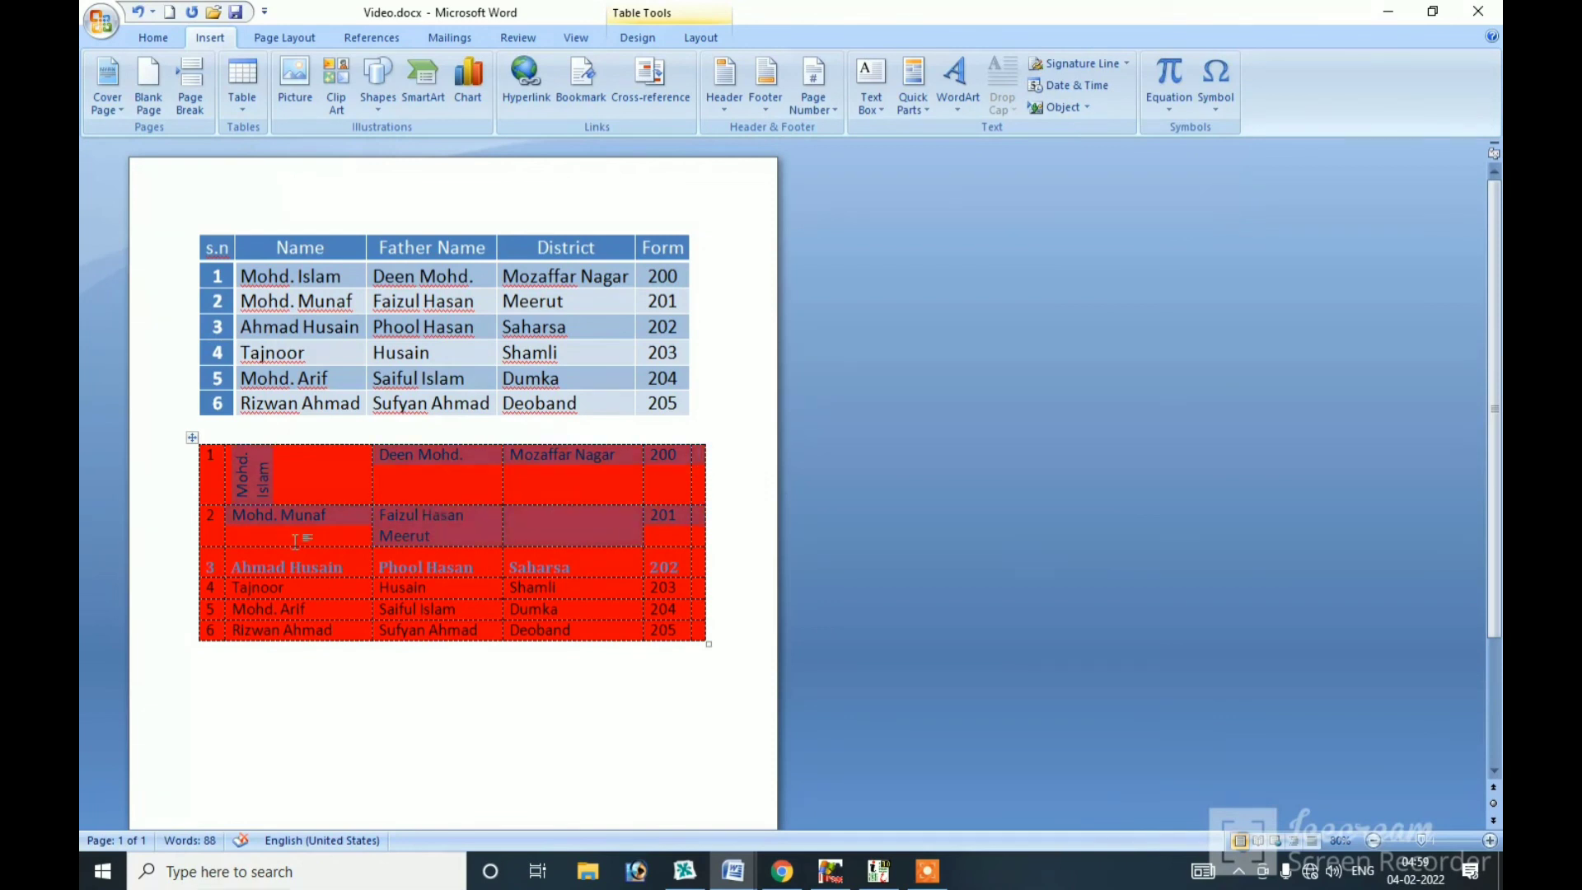
right_click(344, 513)
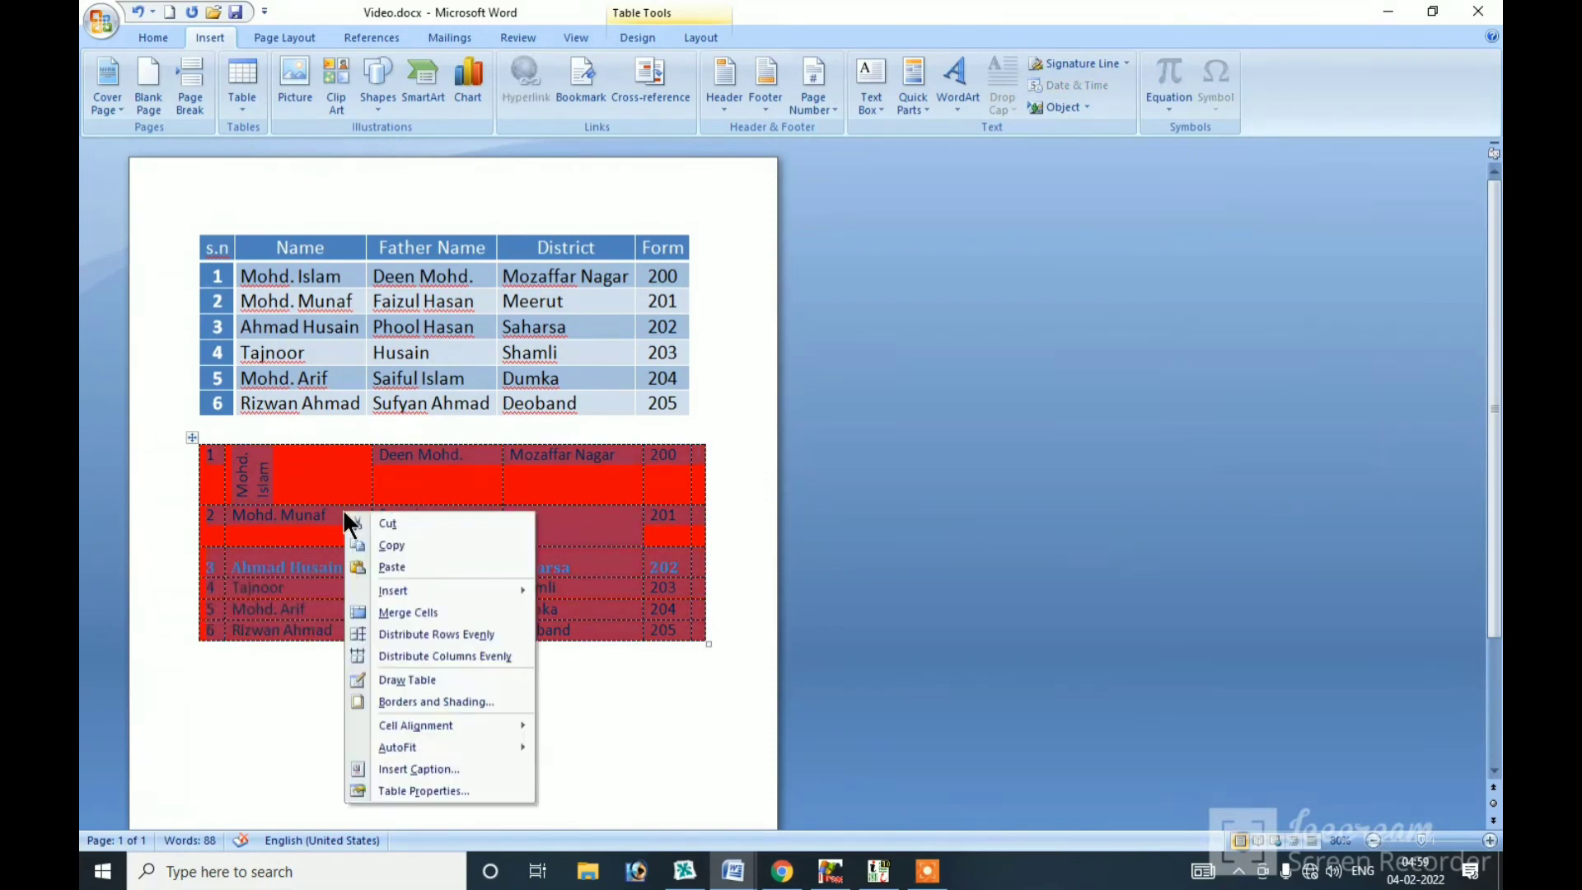
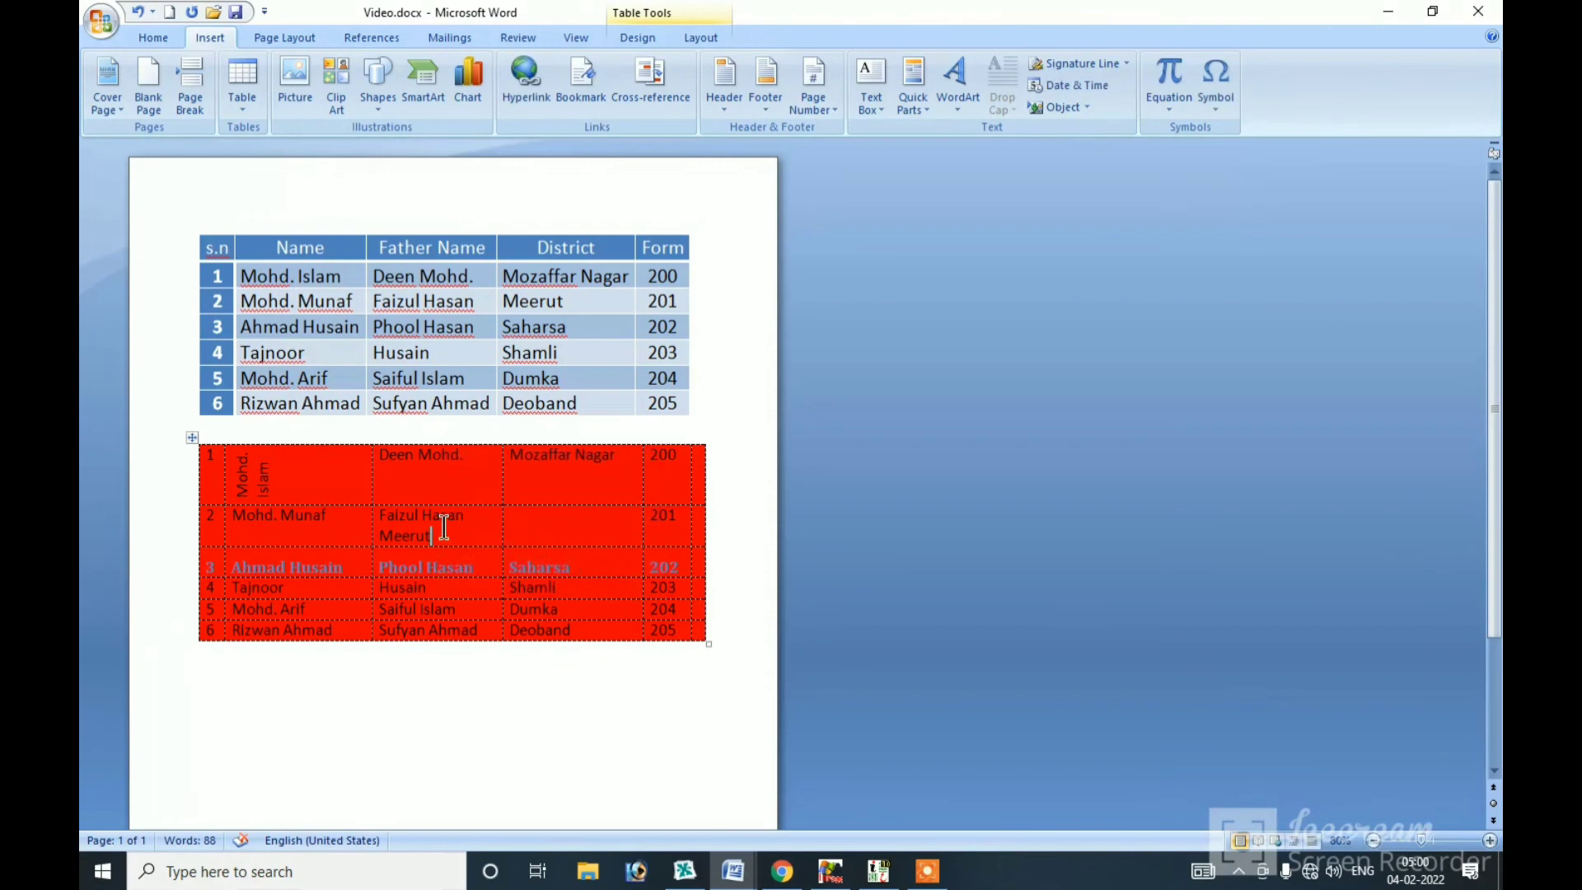
right_click(443, 526)
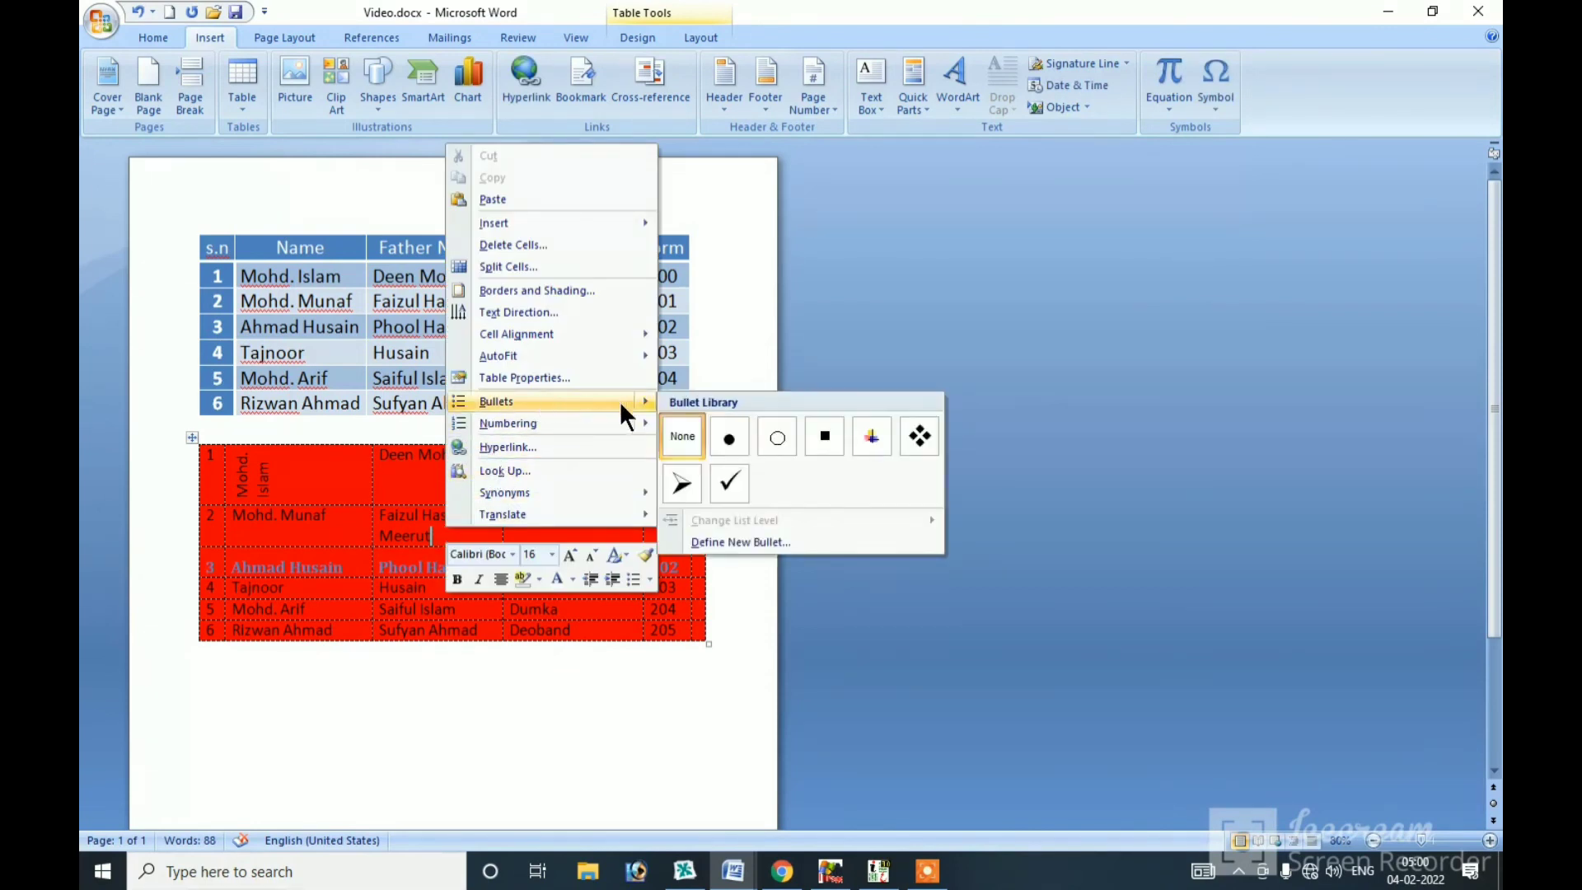
left_click(384, 474)
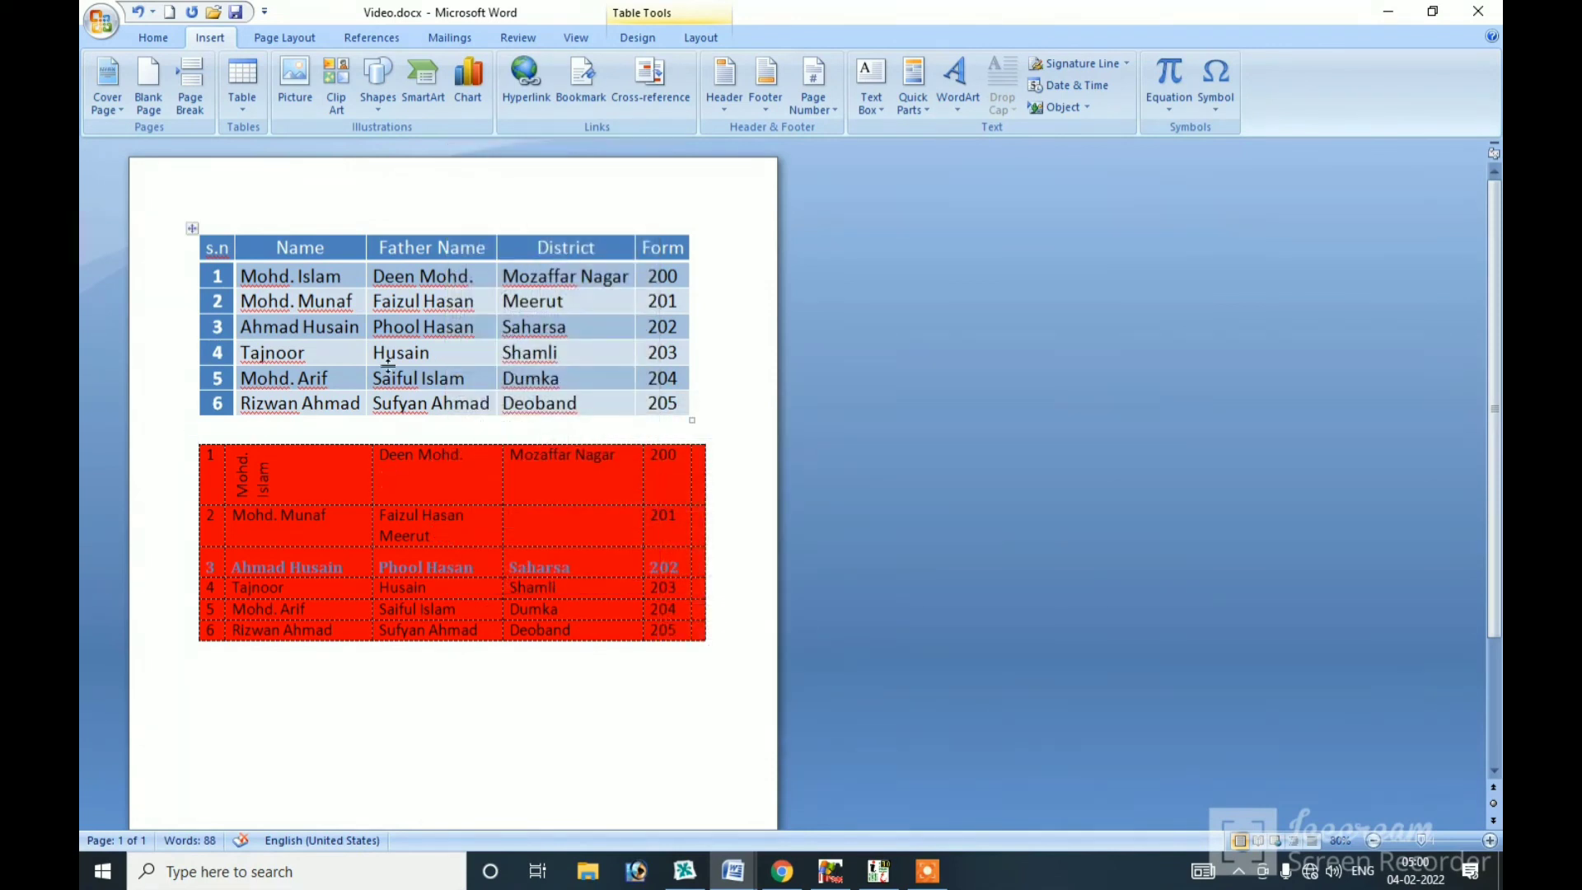